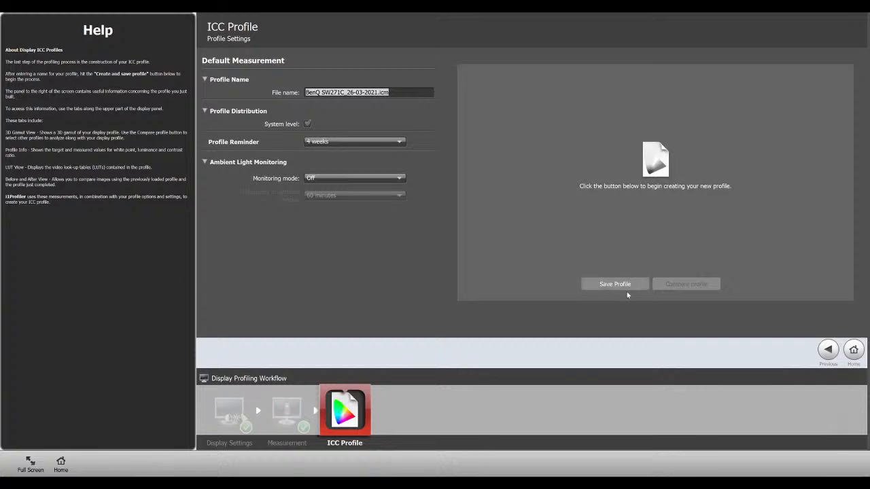
# Save the display profile as BenQ SW271C_26-03-2021.icm and switch the sample image preview to After.
pyautogui.click(632, 284)
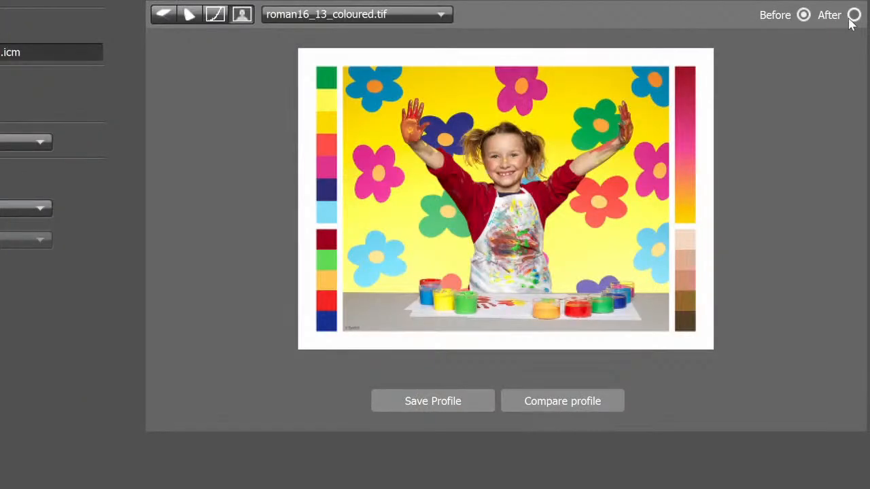
pyautogui.click(853, 16)
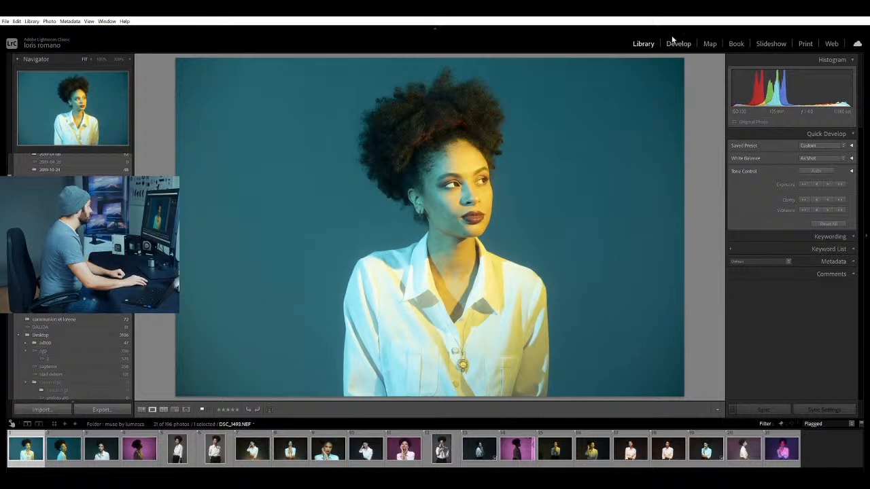
# In Lightroom Classic, open DSC_1493.NEF for developing and crop it slightly tighter at the original aspect ratio.
pyautogui.click(677, 43)
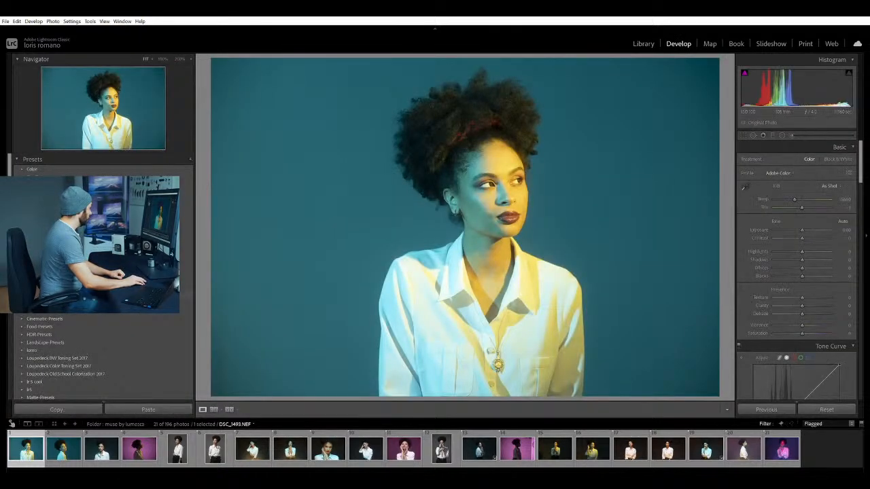
pyautogui.scroll(-10, 102, 340)
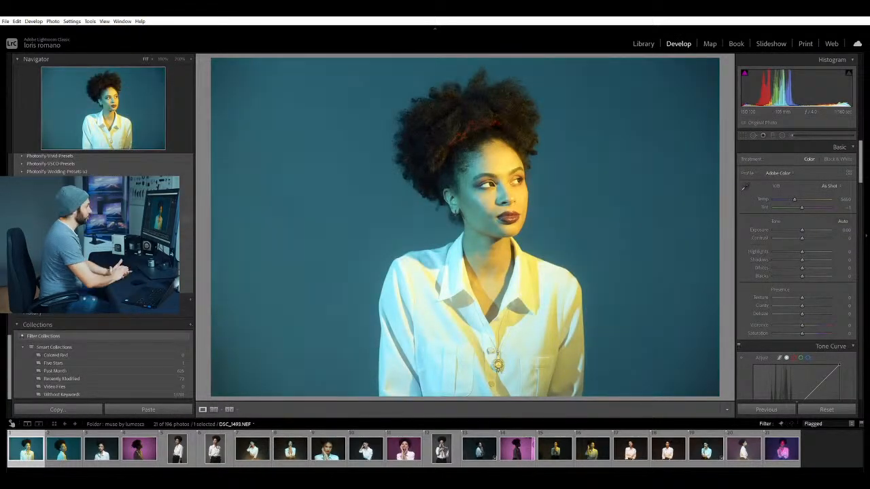
pyautogui.press('alt')
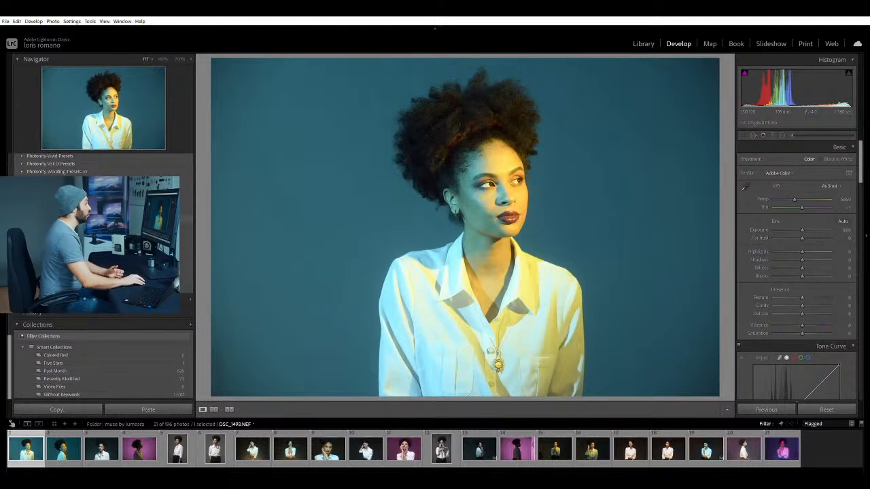
pyautogui.click(743, 136)
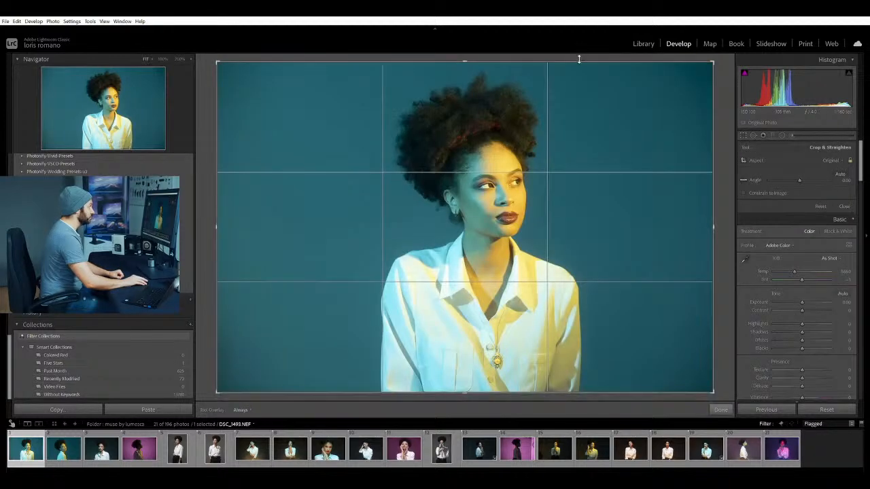
pyautogui.moveTo(580, 59); pyautogui.dragTo(560, 77)
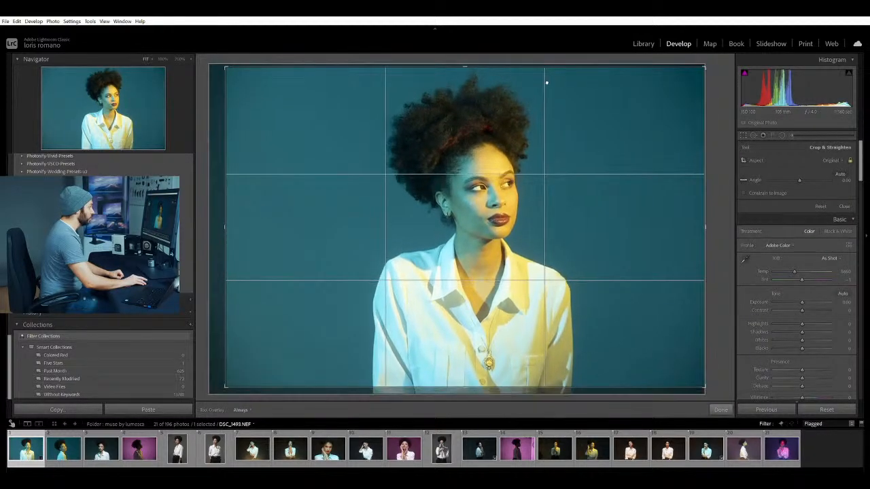
pyautogui.press('Return')
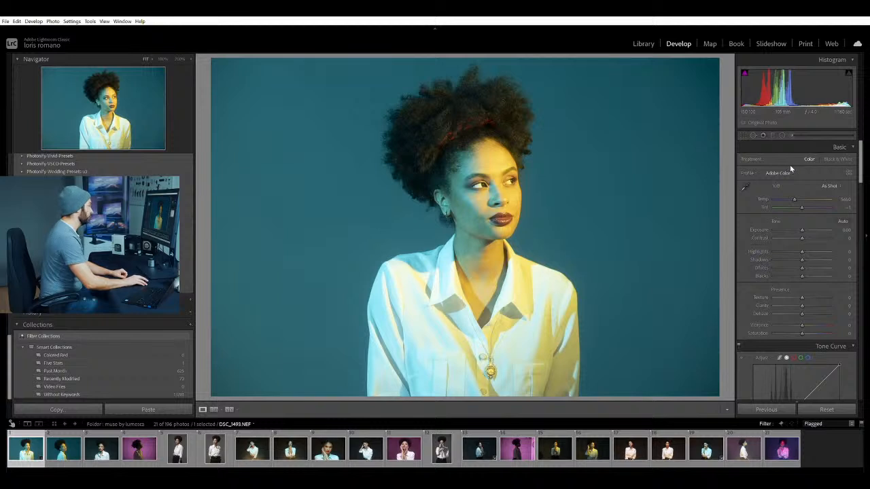
# Change the portrait's color profile to Camera Standard in the Profile Browser.
pyautogui.click(806, 226)
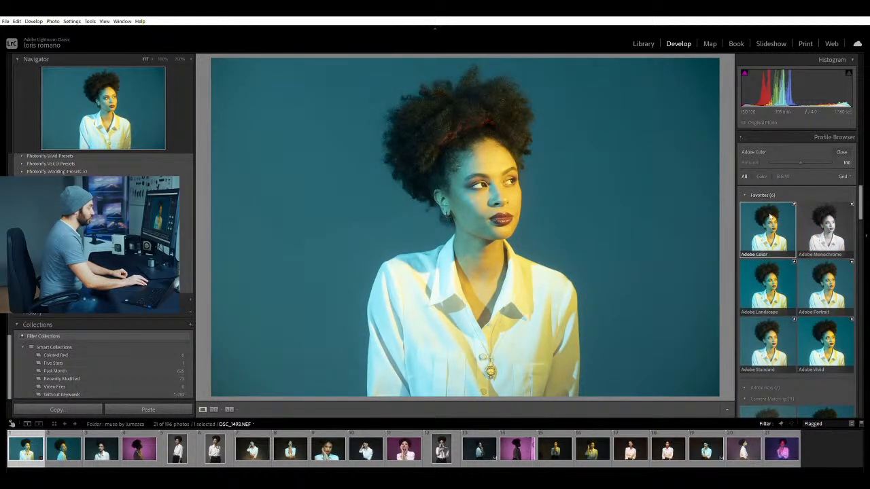
pyautogui.scroll(-10, 769, 223)
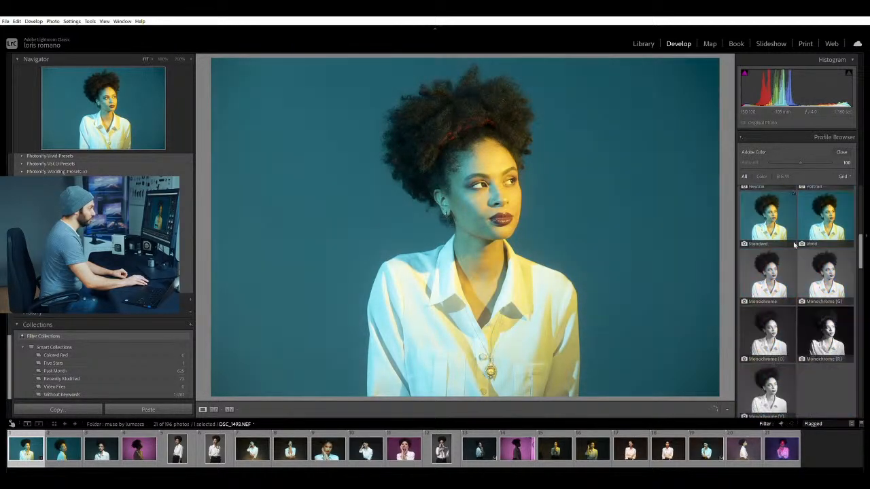
pyautogui.scroll(2, 824, 206)
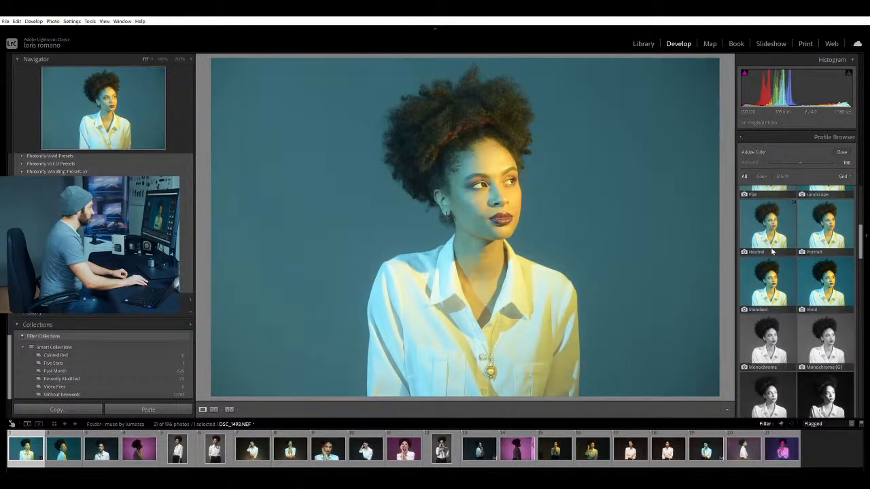
pyautogui.click(768, 278)
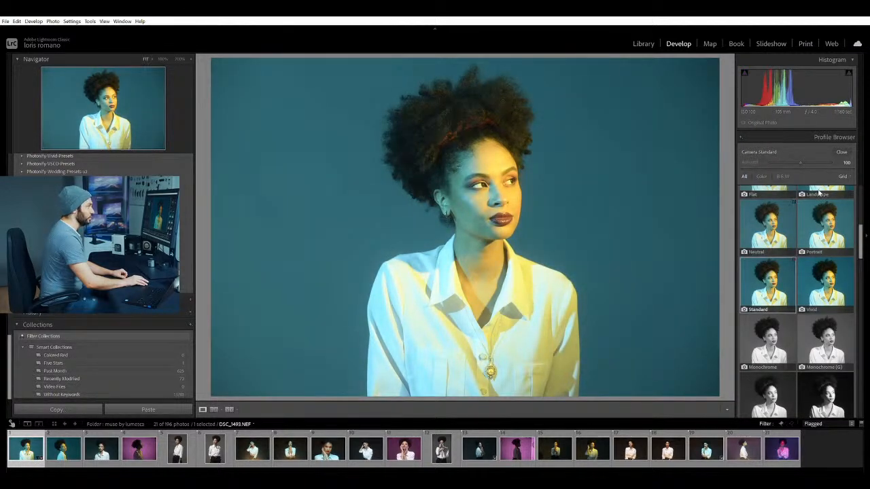
pyautogui.click(838, 152)
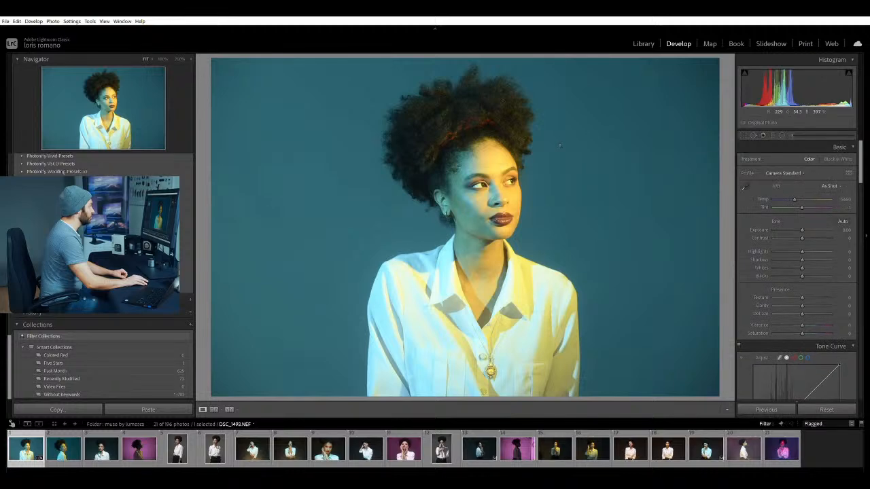
# Inspect the face at 100%, then crop the portrait to a 1 x 1 square with the woman centred in the frame.
pyautogui.click(493, 181)
pyautogui.moveTo(554, 172); pyautogui.dragTo(541, 193)
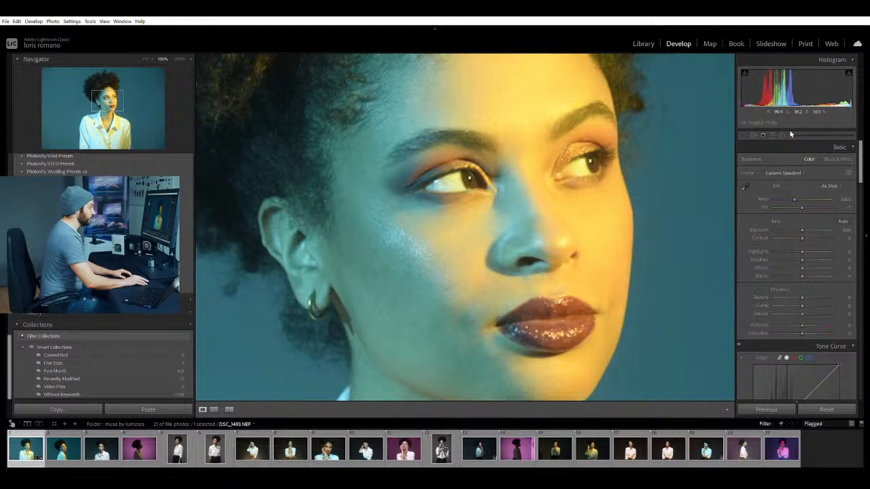
pyautogui.press('z')
pyautogui.click(744, 134)
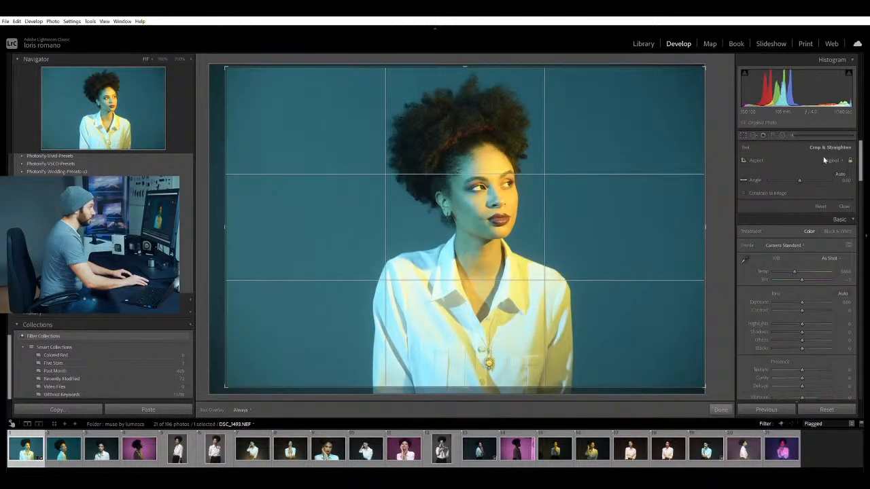
pyautogui.click(825, 160)
pyautogui.click(807, 186)
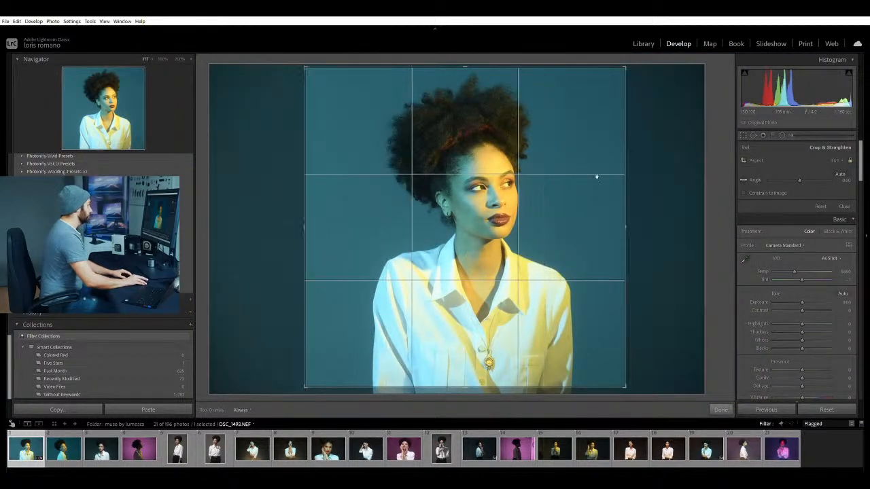
pyautogui.moveTo(466, 165); pyautogui.dragTo(459, 161)
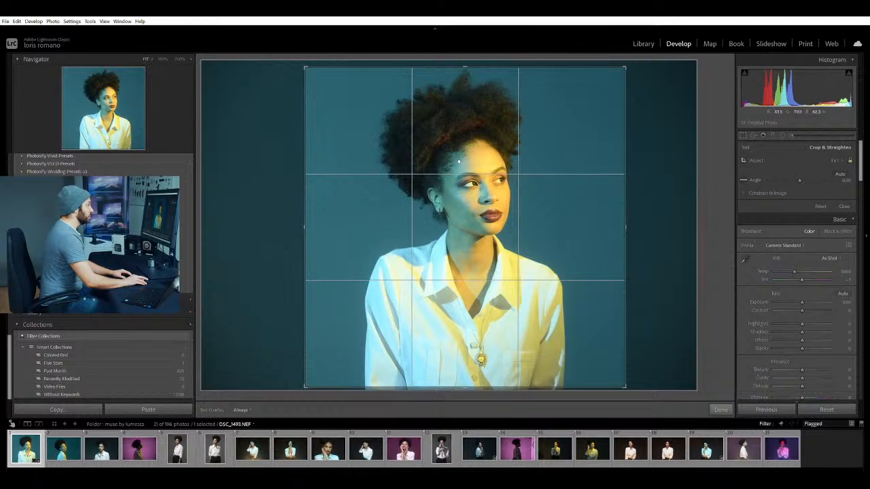
pyautogui.press('Return')
# Add contrast with the tone curve by lowering a shadow point and placing a highlight point at about input 183, output 182.
pyautogui.click(470, 181)
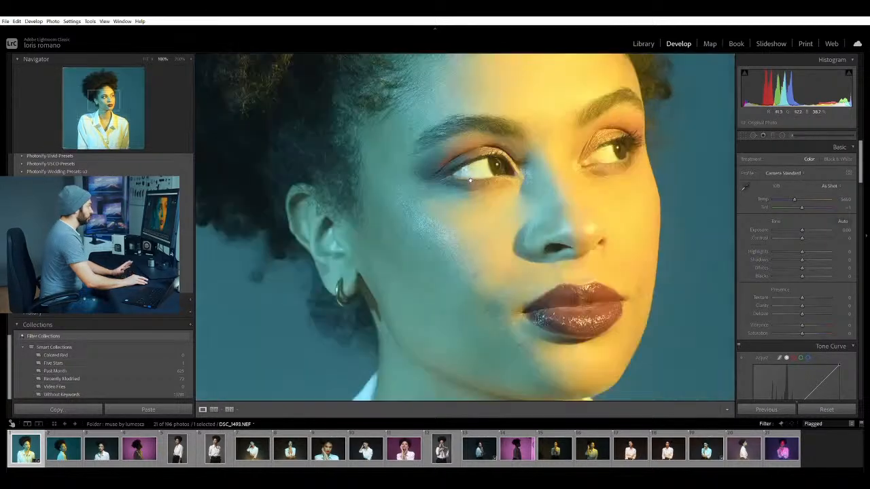
pyautogui.click(470, 180)
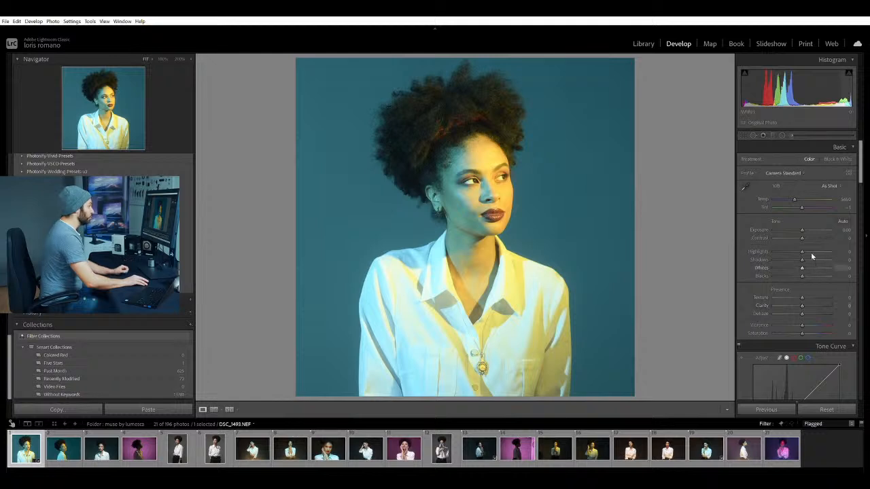
pyautogui.scroll(-2, 788, 367)
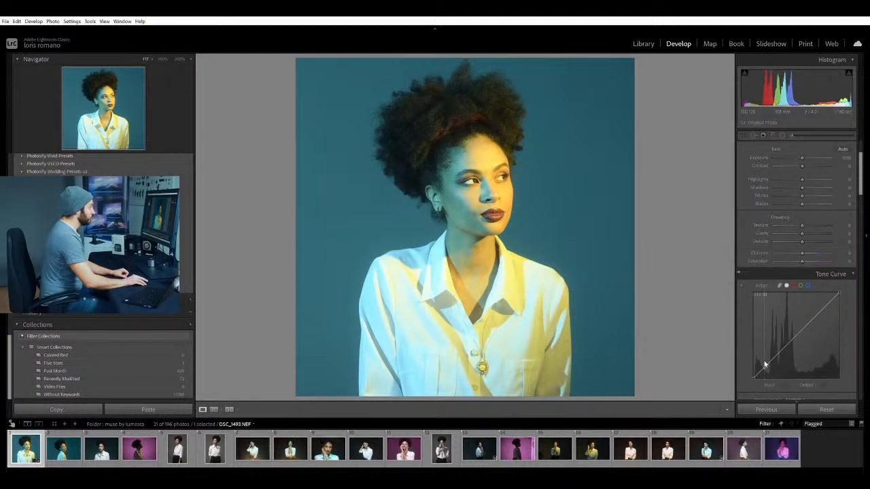
pyautogui.moveTo(764, 365); pyautogui.dragTo(764, 367)
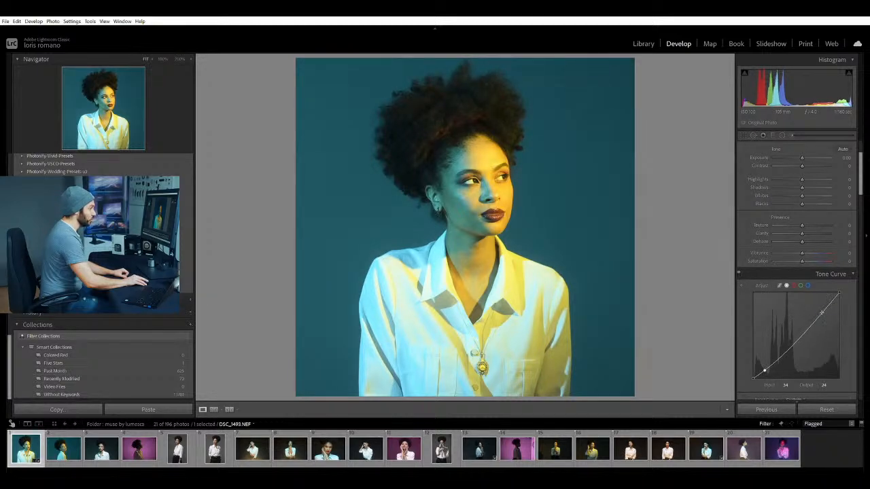
pyautogui.click(816, 310)
pyautogui.moveTo(817, 310); pyautogui.dragTo(817, 312)
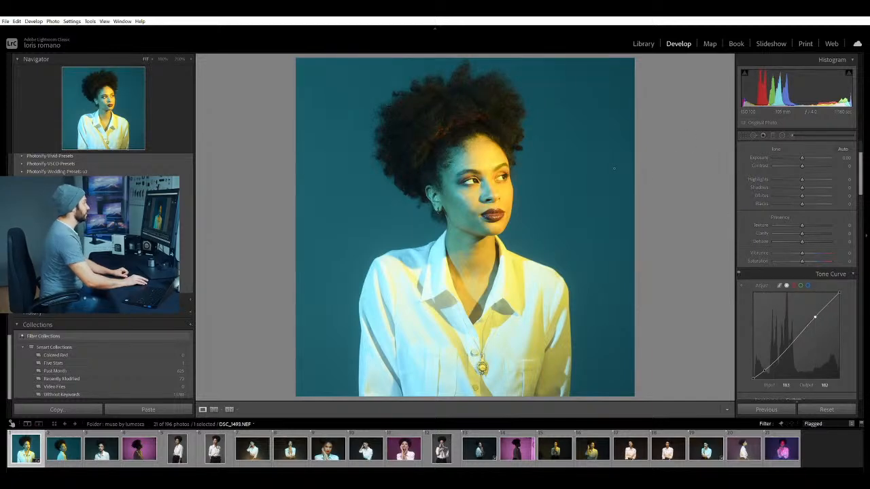
pyautogui.click(453, 186)
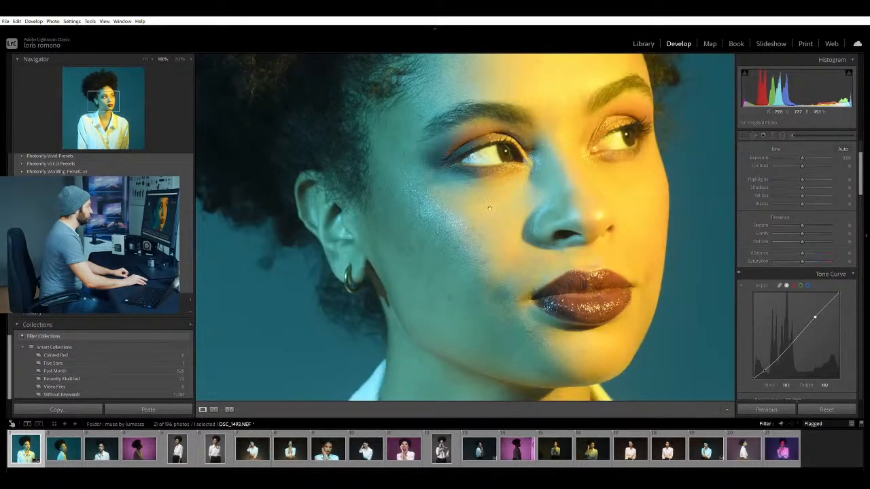
pyautogui.moveTo(489, 208); pyautogui.dragTo(469, 189)
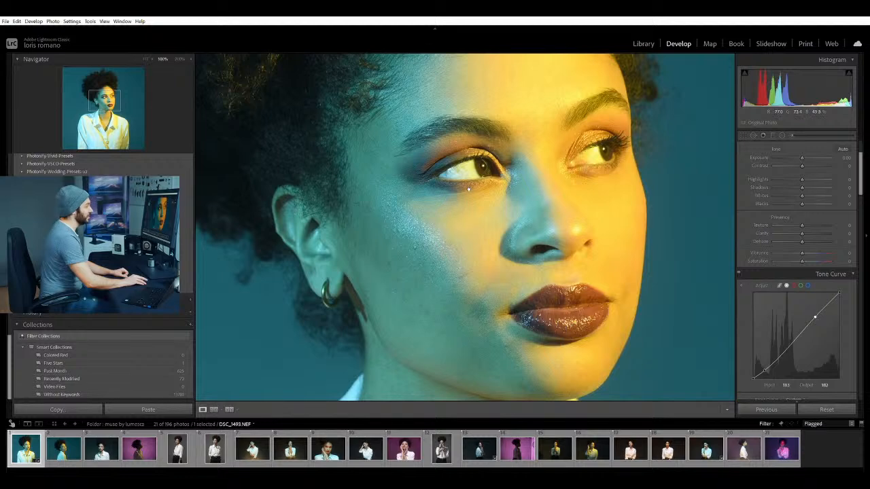
pyautogui.click(469, 189)
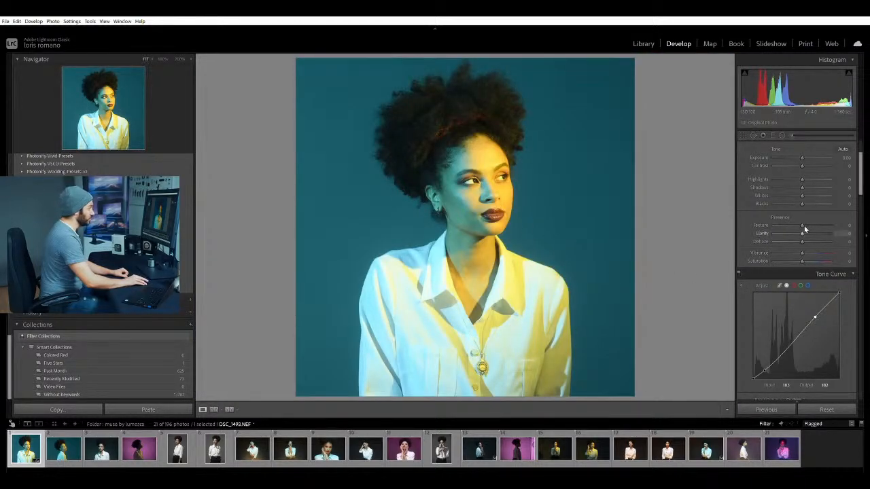
# Try cooler and warmer white balances on the portrait, then settle on temperature 5155 and tint -9.
pyautogui.moveTo(802, 233)
pyautogui.mouseDown()
pyautogui.moveTo(816, 233)
pyautogui.moveTo(806, 230)
pyautogui.mouseUp()
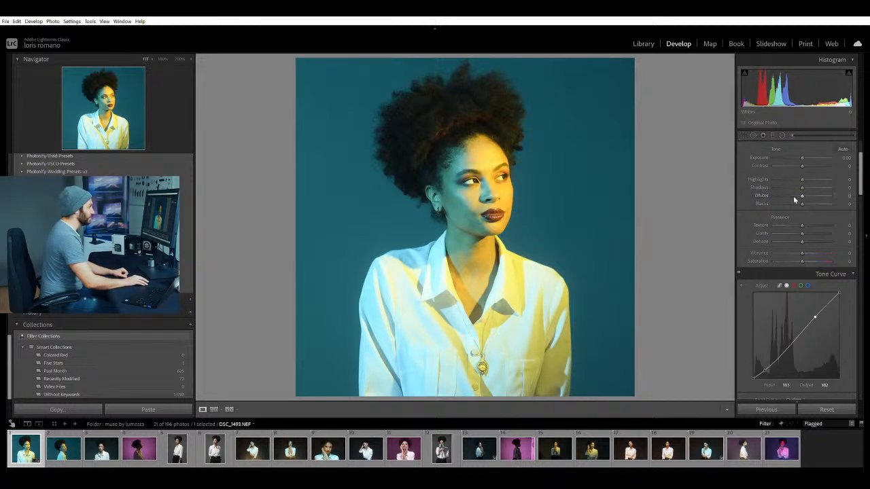
pyautogui.scroll(2, 782, 199)
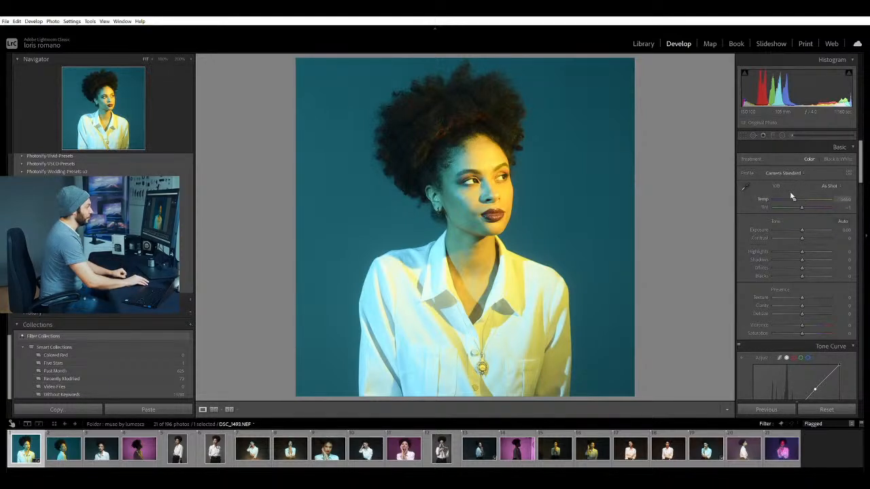
pyautogui.moveTo(796, 195); pyautogui.dragTo(792, 194)
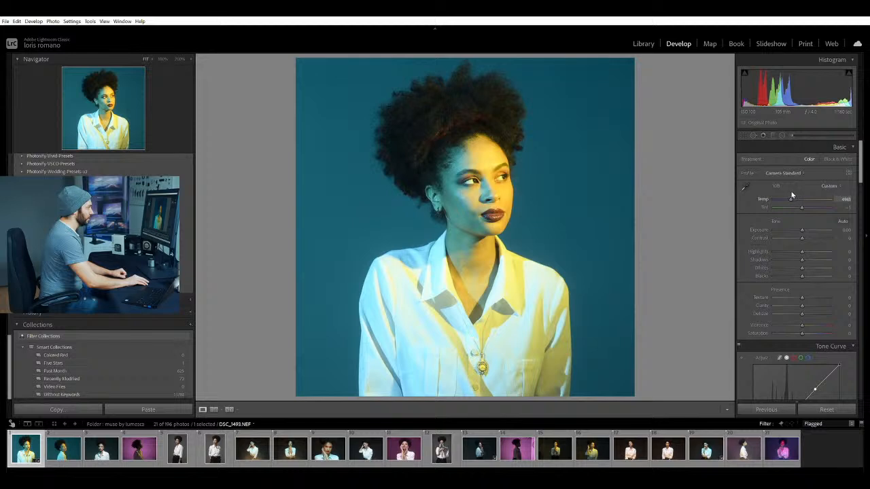
pyautogui.moveTo(792, 195)
pyautogui.mouseDown()
pyautogui.moveTo(803, 196)
pyautogui.moveTo(782, 186)
pyautogui.mouseUp()
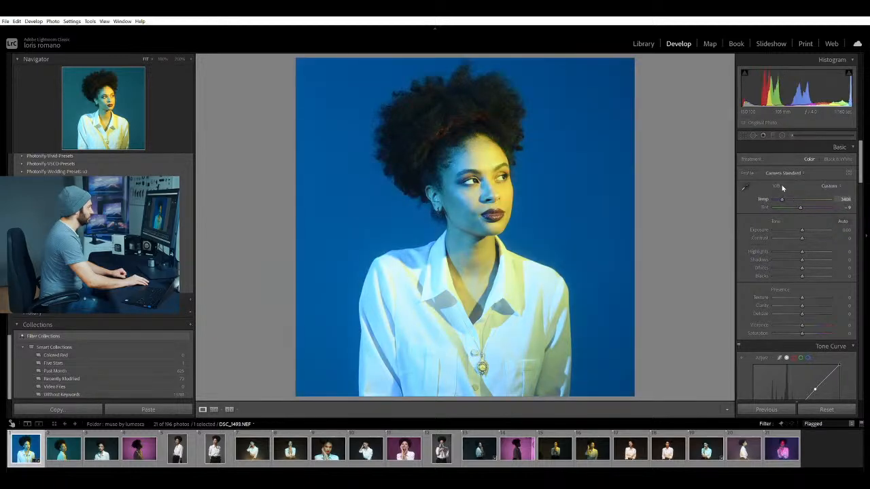
pyautogui.click(808, 196)
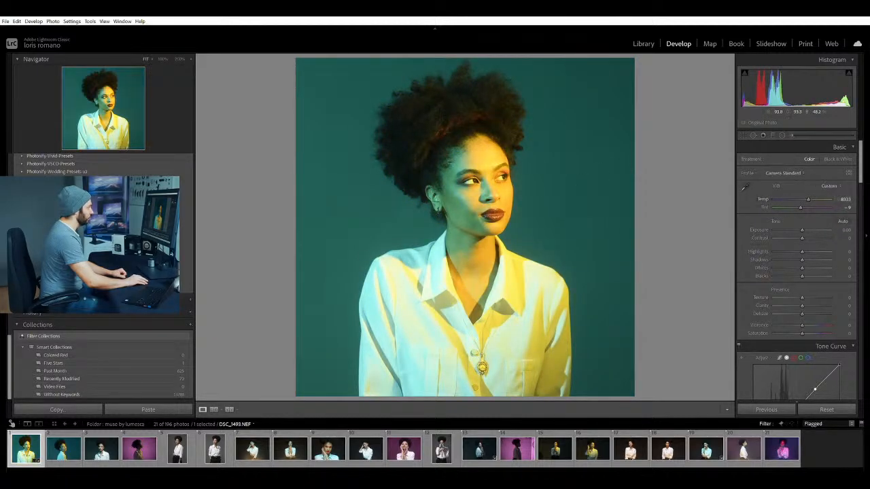
pyautogui.click(503, 183)
pyautogui.moveTo(504, 182); pyautogui.dragTo(517, 204)
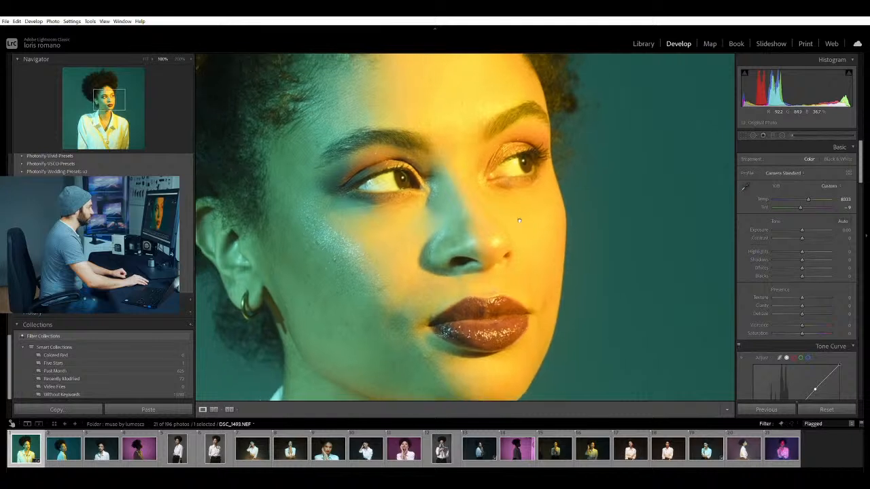
pyautogui.moveTo(810, 196); pyautogui.dragTo(792, 183)
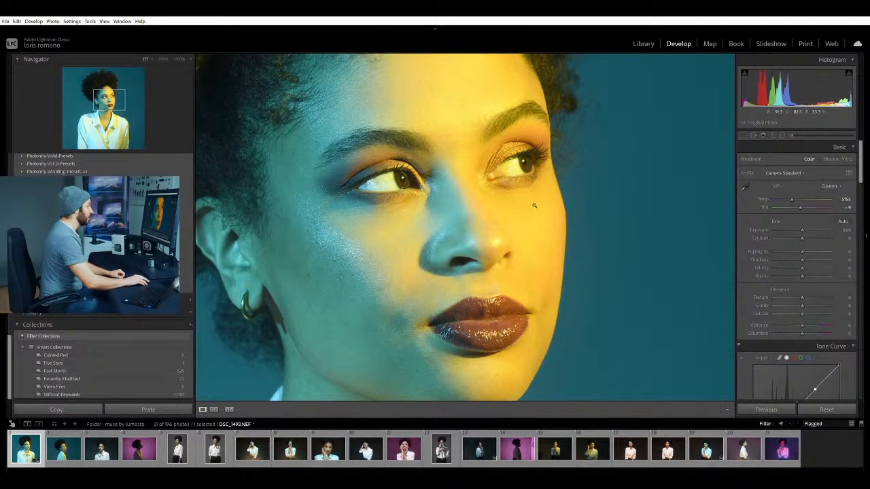
pyautogui.press('z')
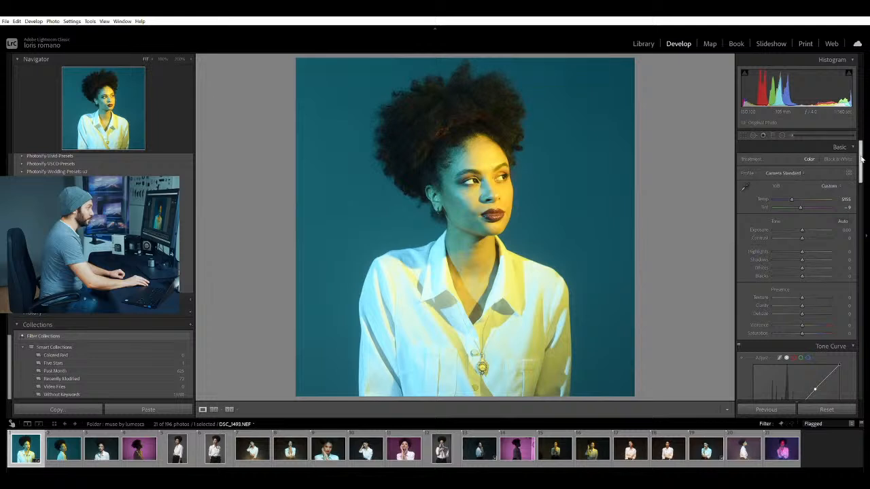
# Set the shadows tint in the camera calibration to -5.
pyautogui.moveTo(862, 155); pyautogui.dragTo(861, 370)
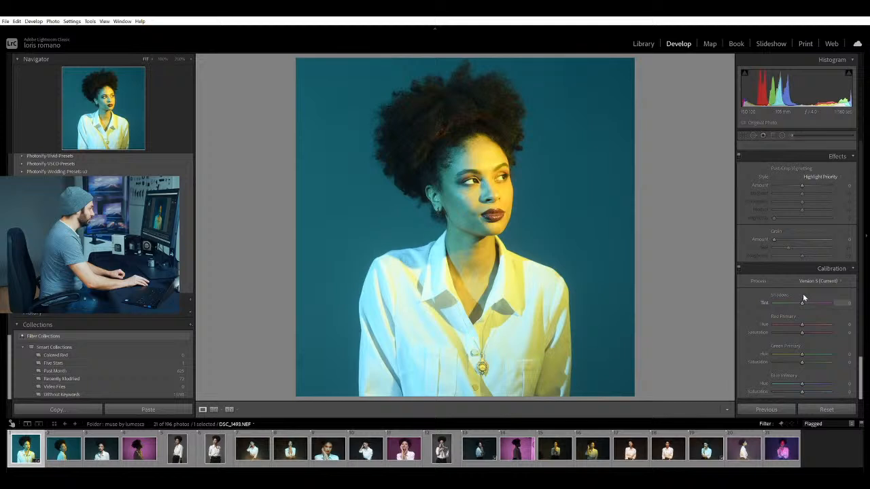
pyautogui.moveTo(803, 293)
pyautogui.mouseDown()
pyautogui.moveTo(814, 294)
pyautogui.moveTo(801, 293)
pyautogui.mouseUp()
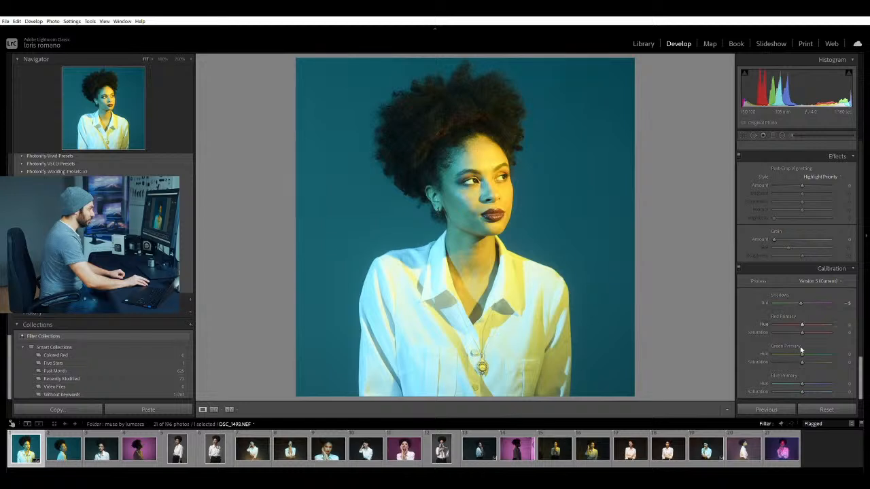
# Set the blue primary in the camera calibration to hue -14 and saturation +17, and compare the portrait before and after.
pyautogui.moveTo(800, 380); pyautogui.dragTo(798, 377)
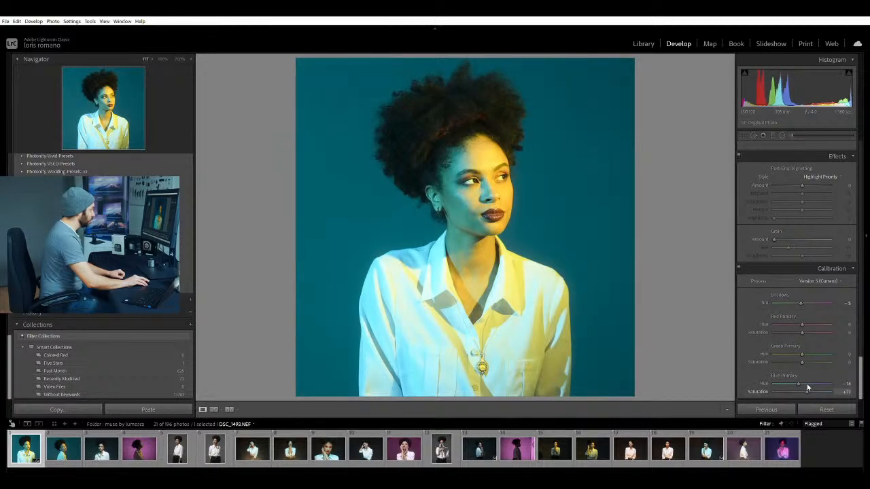
pyautogui.click(229, 408)
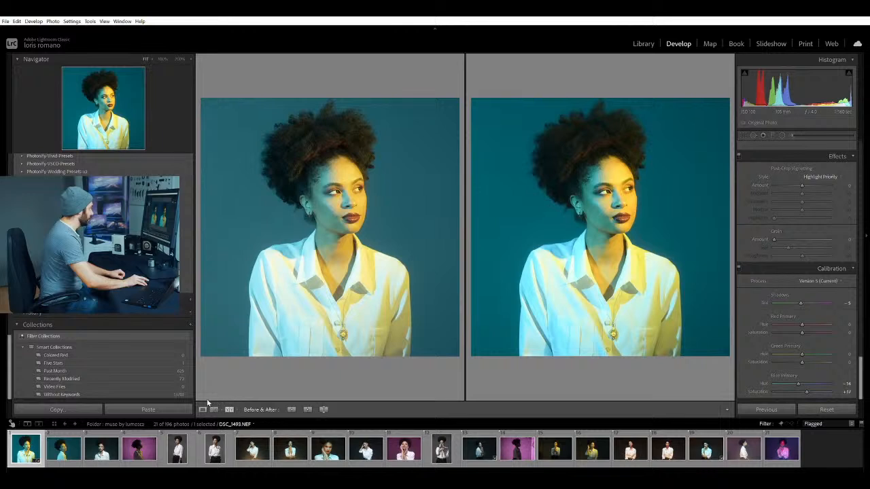
pyautogui.click(202, 408)
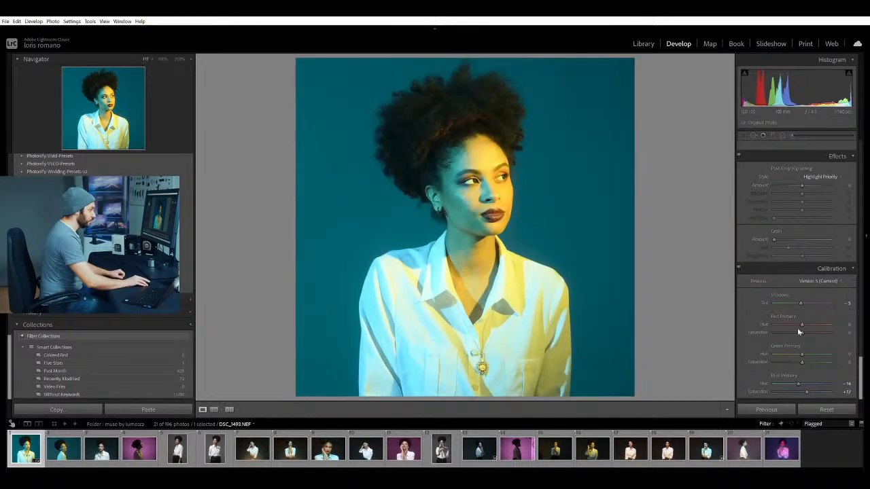
# Set the red primary in the camera calibration to hue -15 and saturation +8.
pyautogui.moveTo(803, 320); pyautogui.dragTo(799, 318)
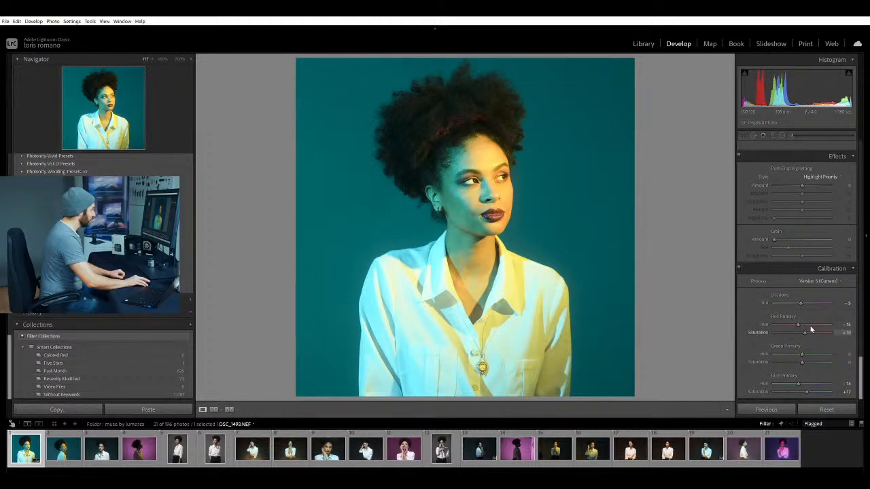
pyautogui.moveTo(810, 329); pyautogui.dragTo(806, 328)
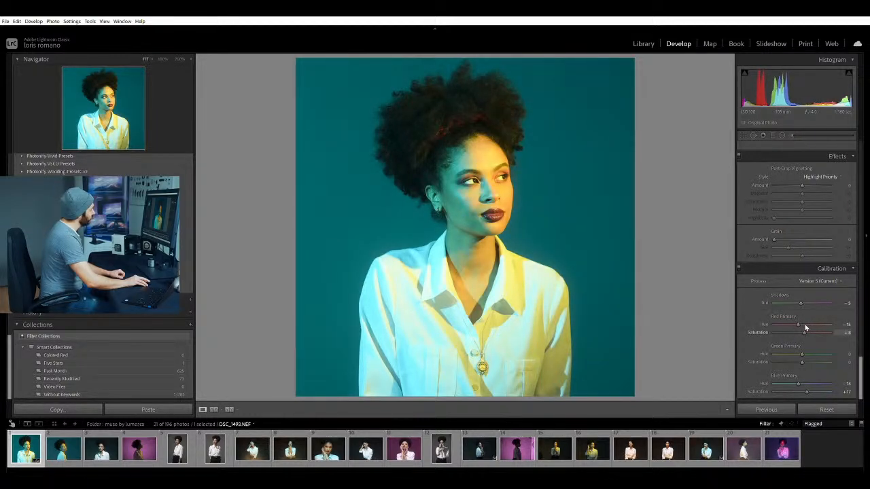
# Try a vibrance of +96 on the portrait, inspect the face at 100%, and return vibrance to 0.
pyautogui.scroll(4, 779, 292)
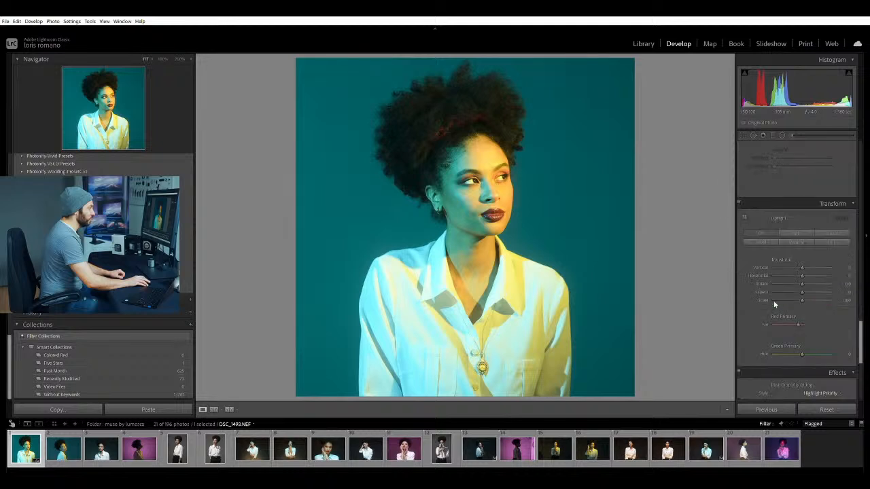
pyautogui.scroll(15, 762, 313)
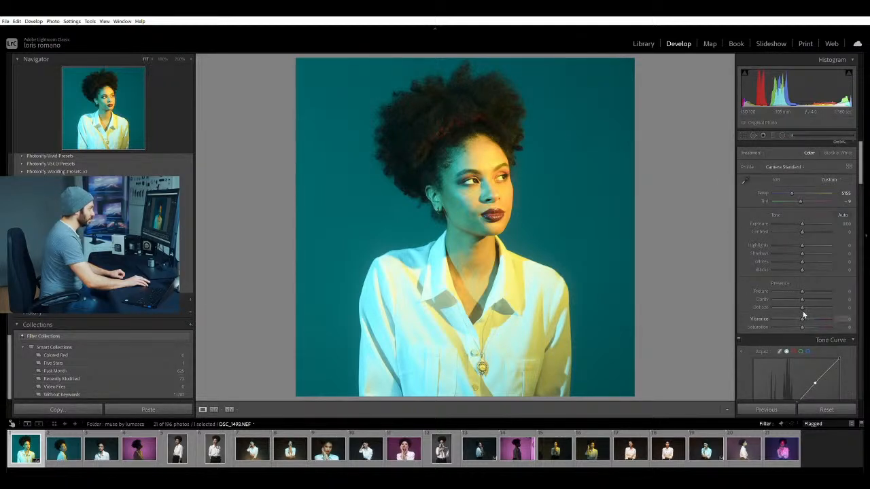
pyautogui.write('96')
pyautogui.press('Return')
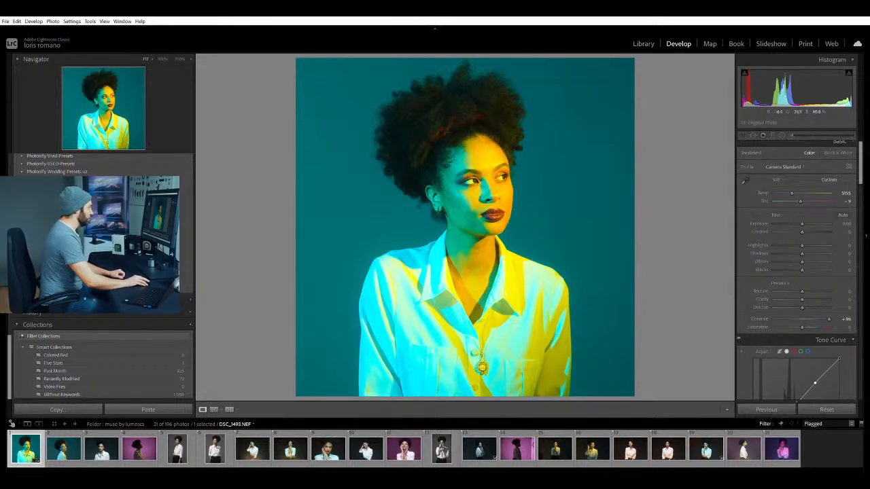
pyautogui.click(507, 214)
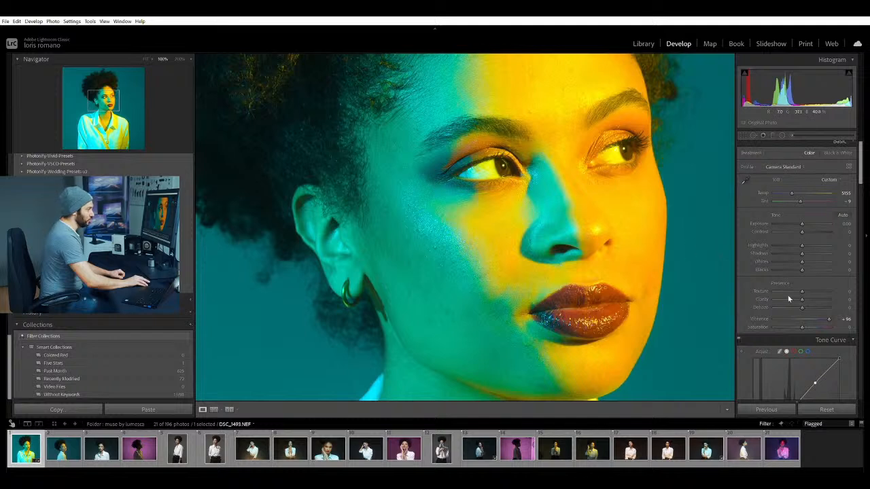
pyautogui.moveTo(826, 314); pyautogui.dragTo(801, 312)
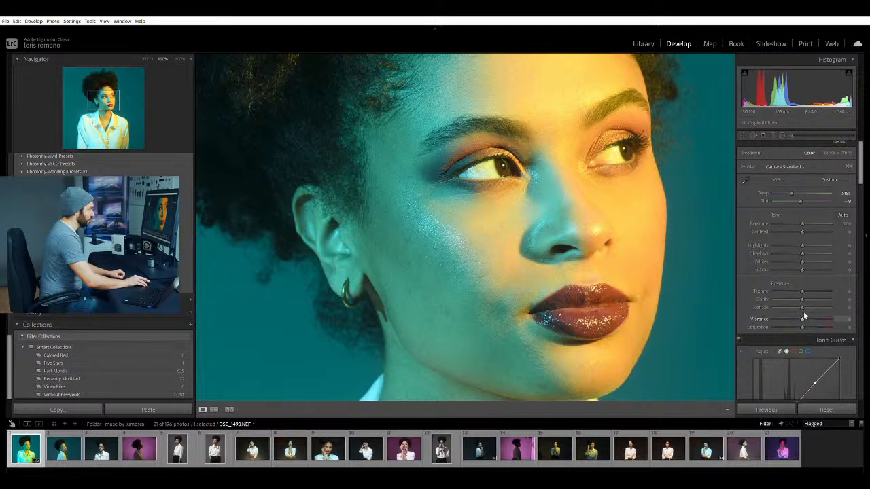
# Compare a strong saturation boost with a strong vibrance boost on the face, settling on vibrance +6 and saturation +11.
pyautogui.moveTo(803, 320); pyautogui.dragTo(806, 322)
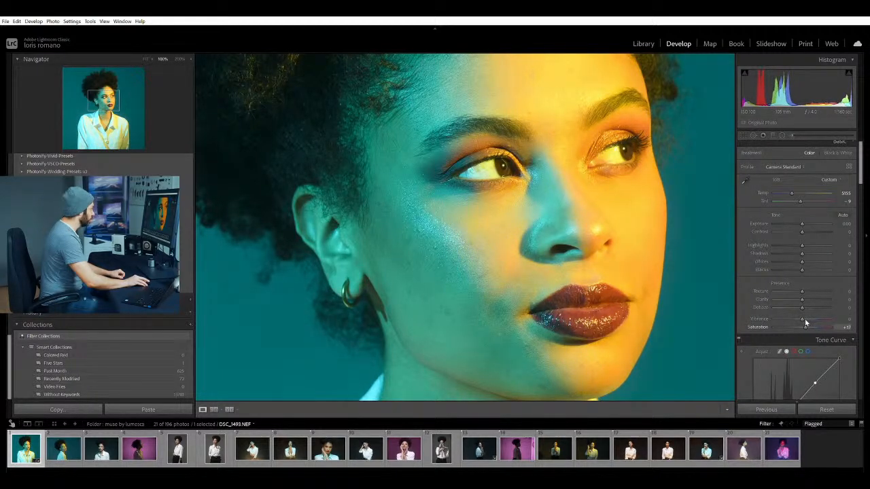
pyautogui.click(827, 313)
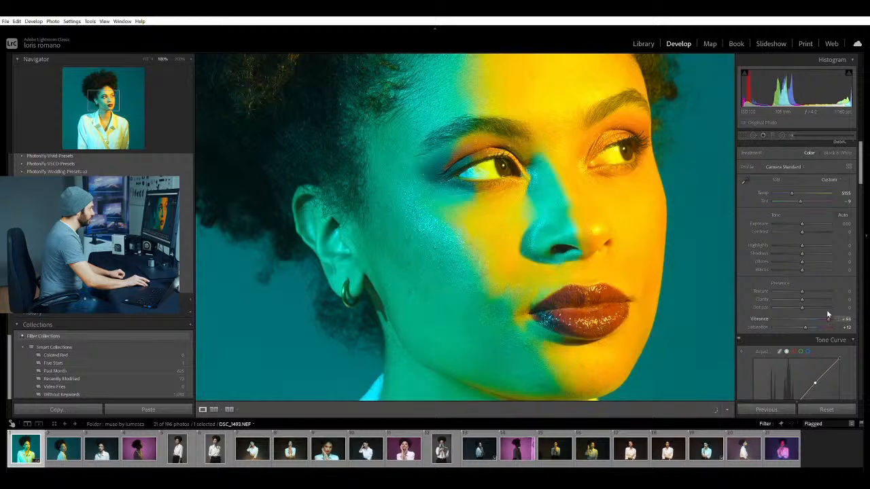
pyautogui.moveTo(825, 315); pyautogui.dragTo(802, 310)
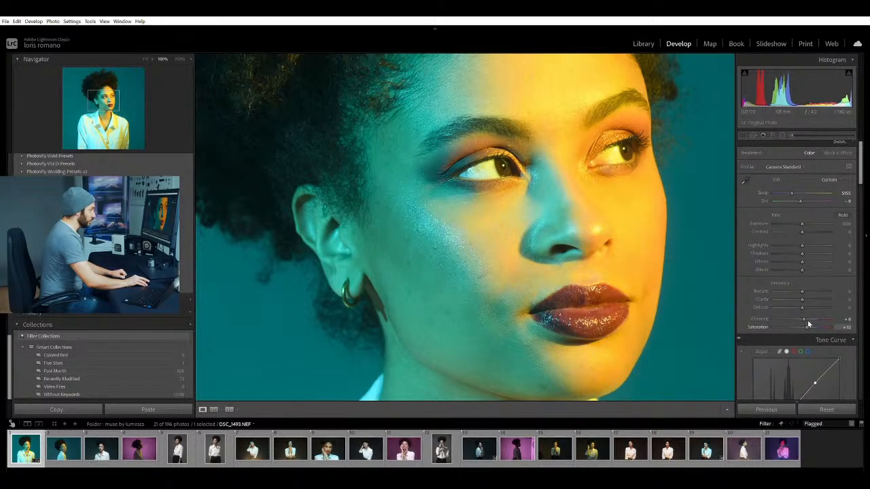
pyautogui.press('Up')
pyautogui.moveTo(807, 324); pyautogui.dragTo(806, 322)
pyautogui.click(590, 293)
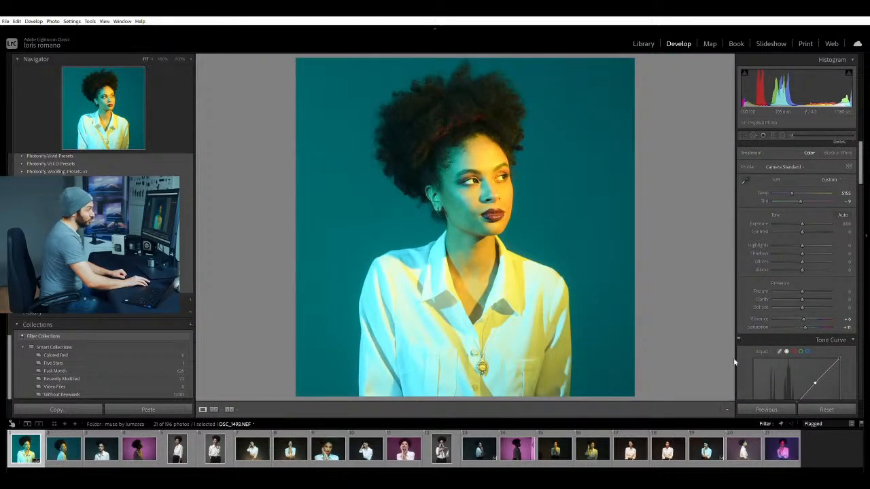
# Try darker and brighter yellows on the face at 100% and set the HSL yellow luminance to +8.
pyautogui.scroll(-6, 741, 350)
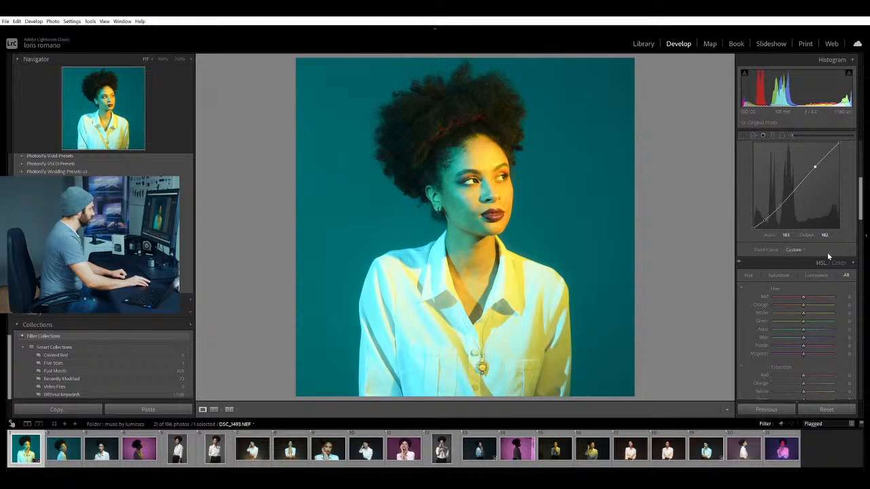
pyautogui.scroll(-2, 743, 302)
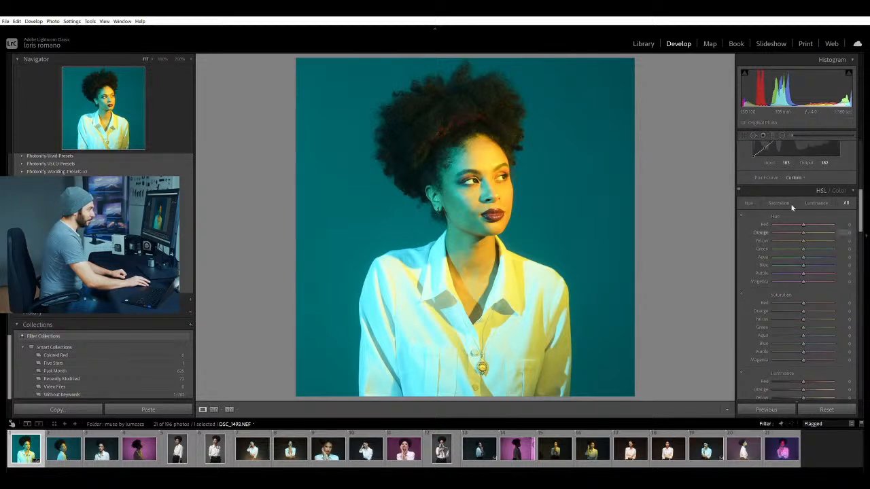
pyautogui.scroll(-2, 743, 258)
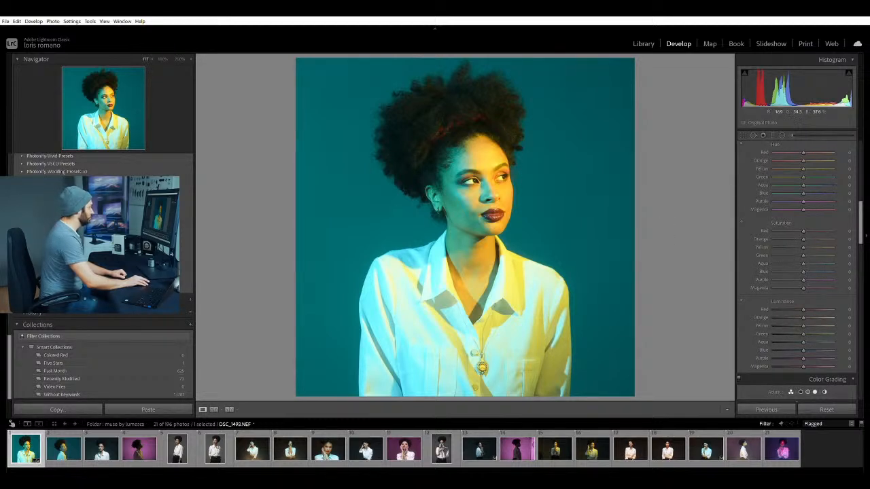
pyautogui.click(488, 191)
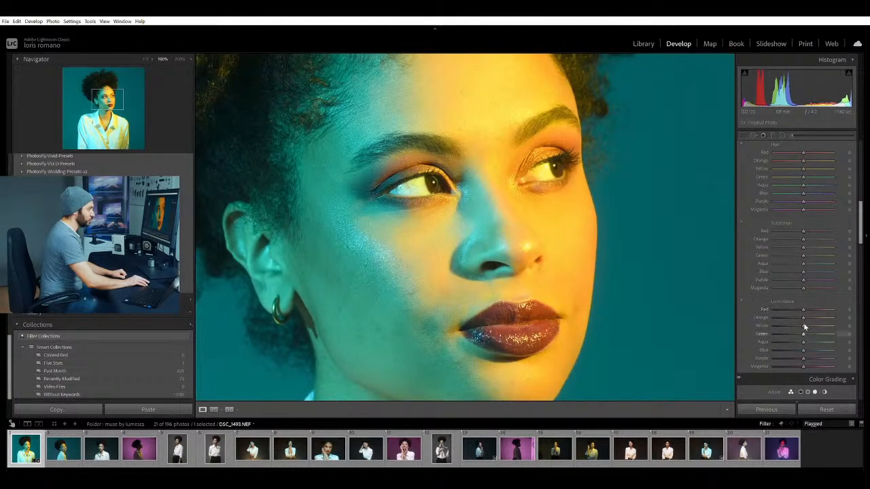
pyautogui.scroll(4, 808, 320)
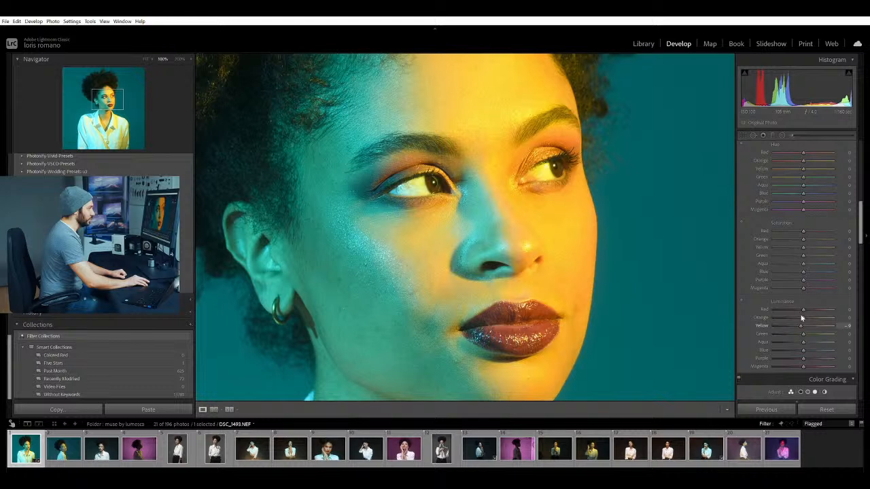
pyautogui.scroll(3, 805, 318)
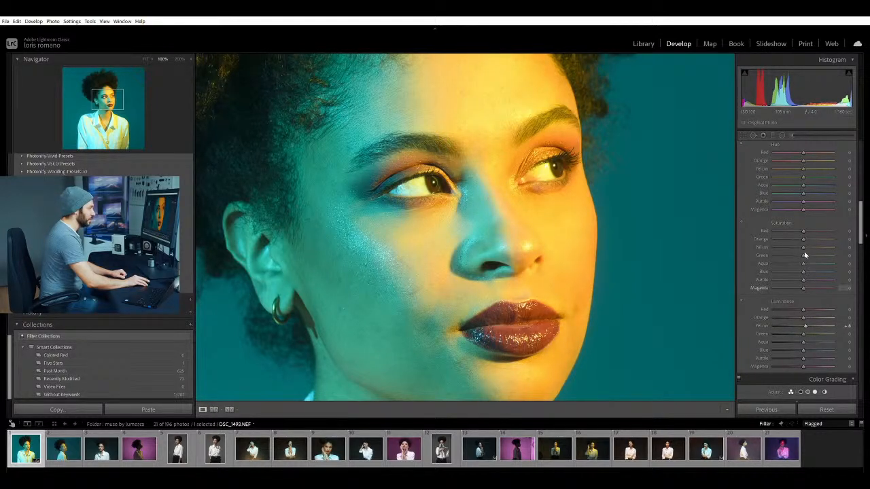
pyautogui.scroll(-4, 798, 167)
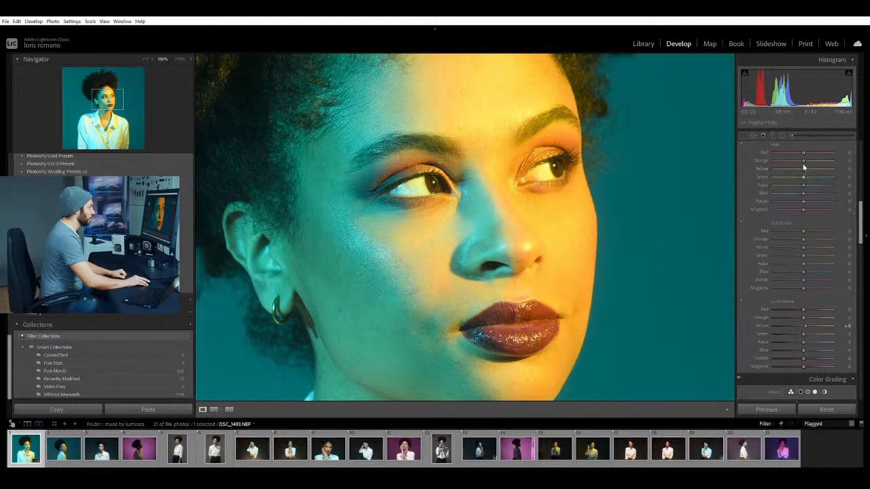
# Try greener and more orange yellow hues on the skin, reset the yellow hue to 0, and reduce the yellow luminance to 2.
pyautogui.scroll(5, 812, 167)
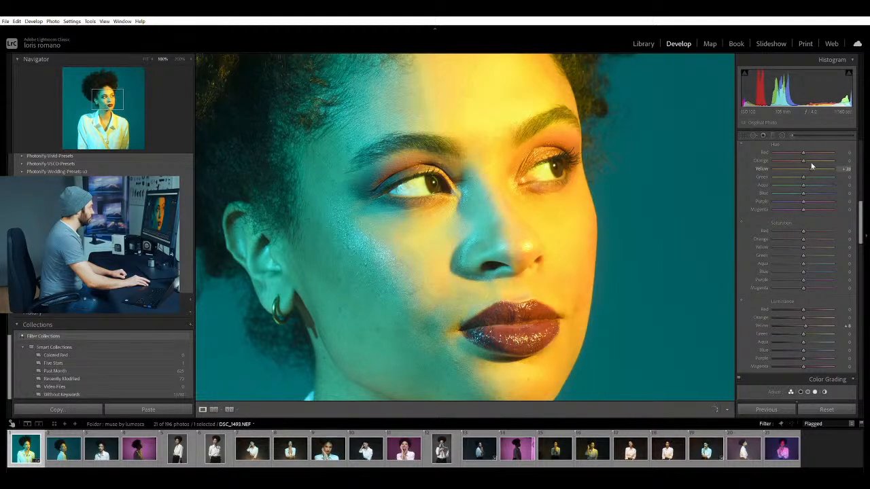
pyautogui.moveTo(812, 168); pyautogui.dragTo(821, 168)
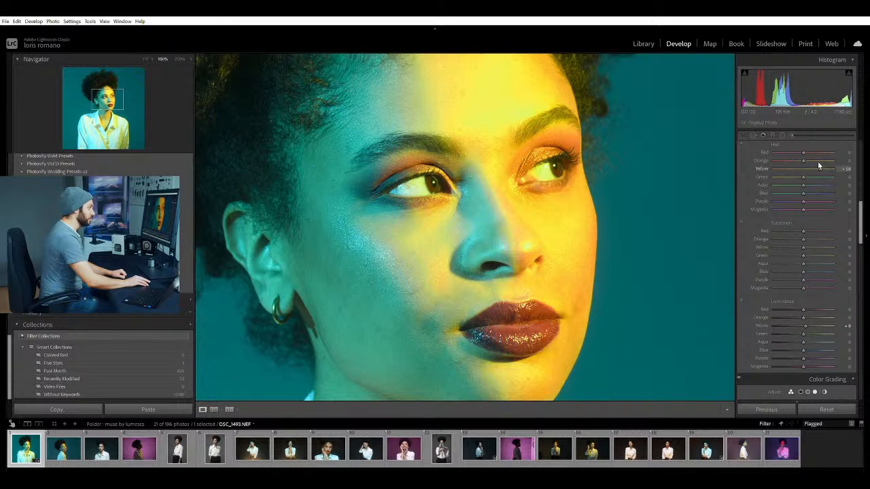
pyautogui.moveTo(802, 164); pyautogui.dragTo(790, 164)
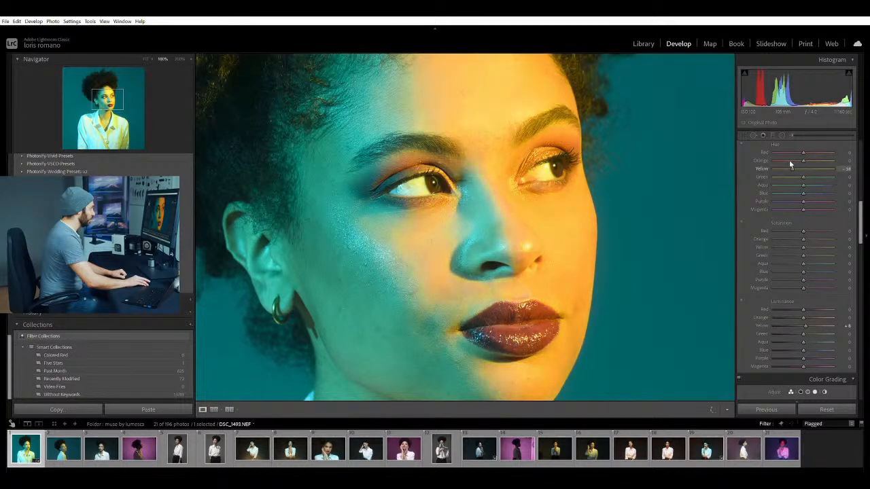
pyautogui.doubleClick(802, 164)
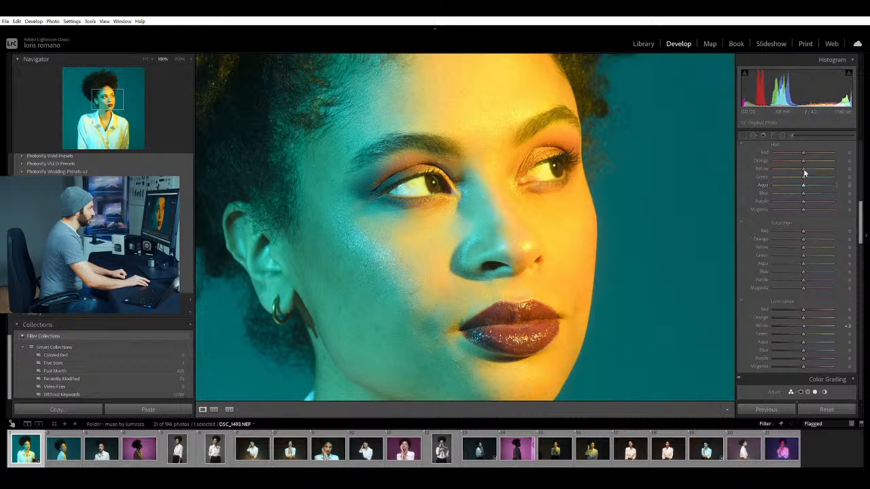
# Set the HSL green hue to -14 and lower the portrait's vibrance to -4.
pyautogui.moveTo(820, 174); pyautogui.dragTo(801, 170)
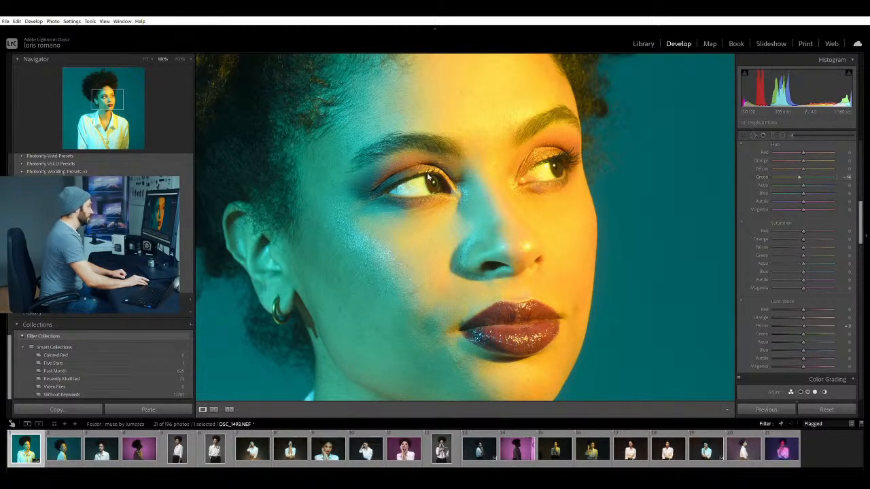
pyautogui.press('z')
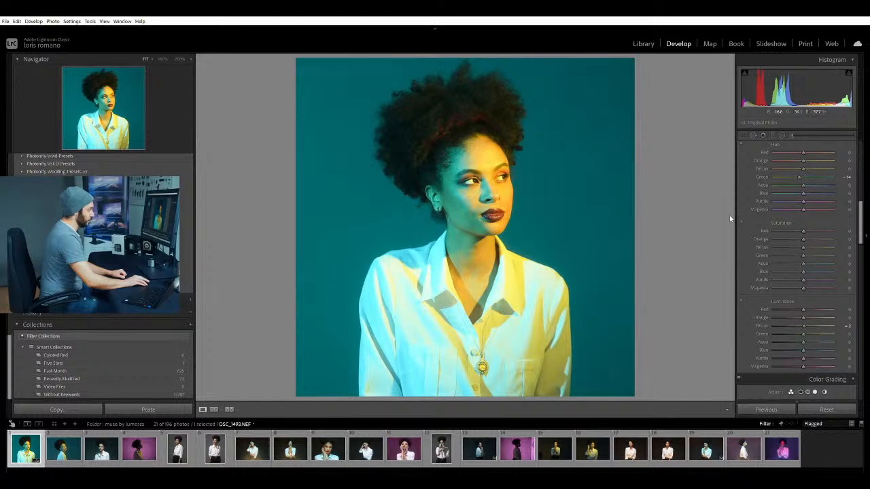
pyautogui.scroll(10, 741, 258)
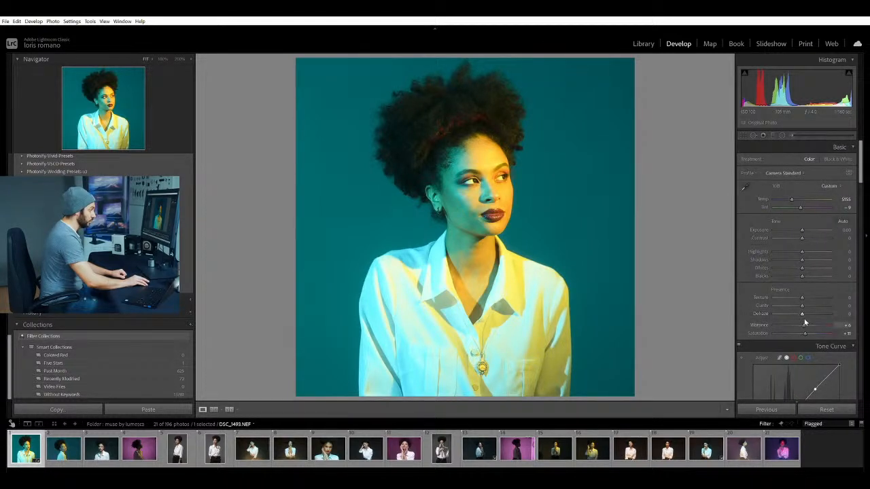
pyautogui.press('Down')
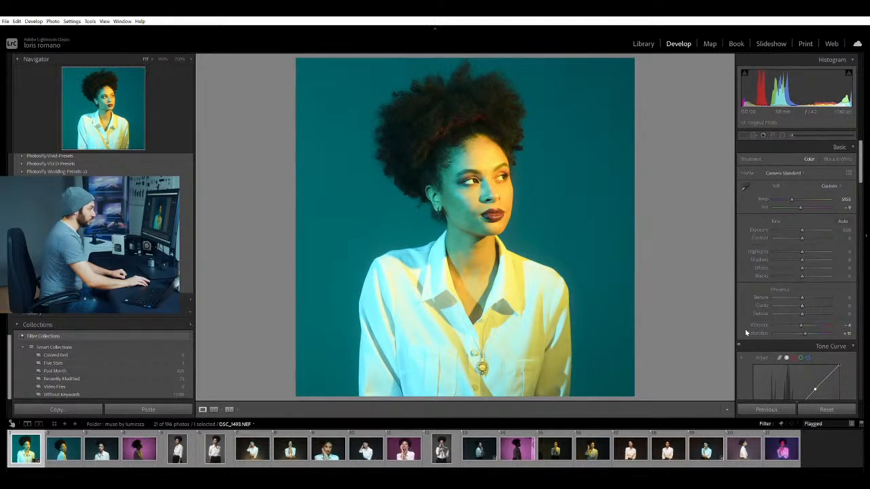
# Add film grain with amount 21 and size 33, and check it on the face at 100%.
pyautogui.scroll(-15, 746, 332)
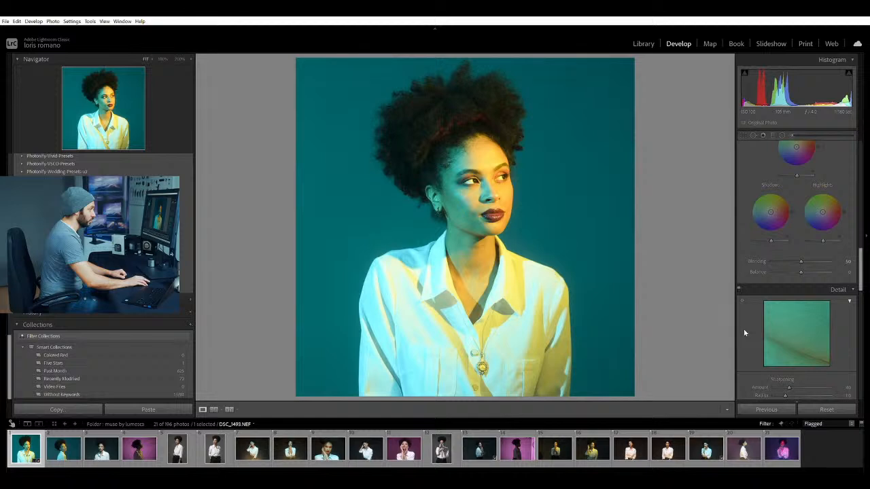
pyautogui.scroll(-5, 745, 333)
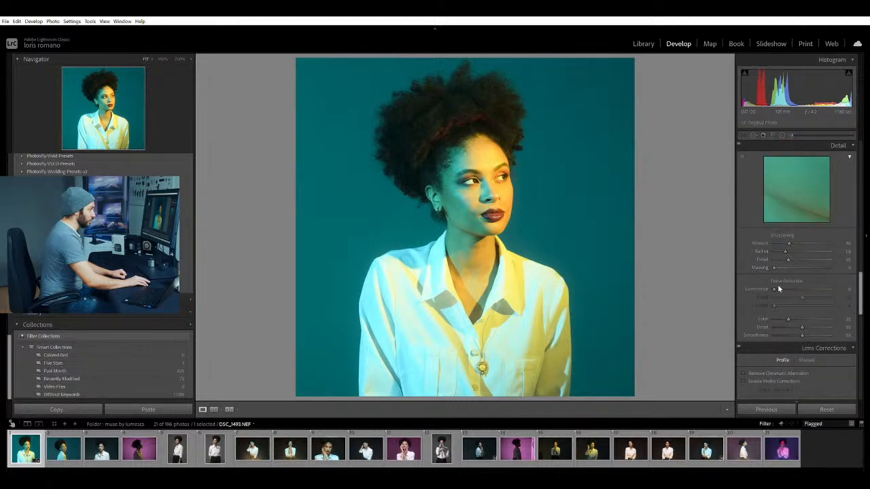
pyautogui.scroll(-8, 747, 321)
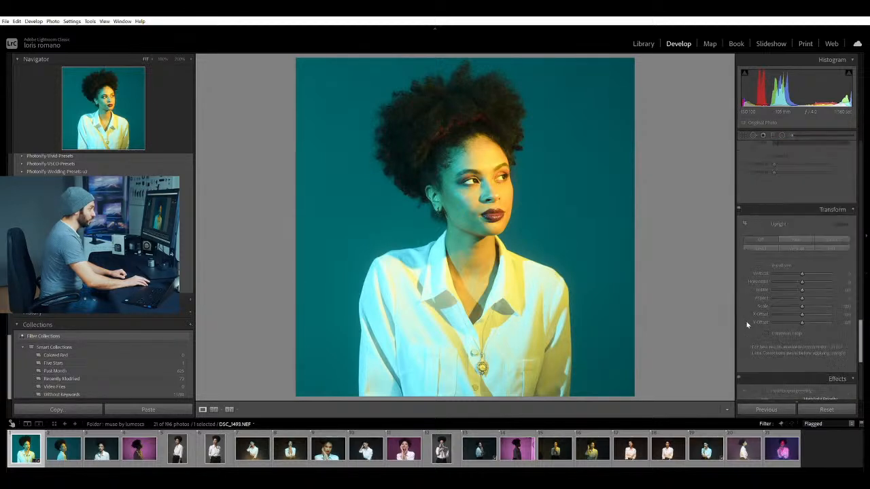
pyautogui.scroll(-5, 746, 322)
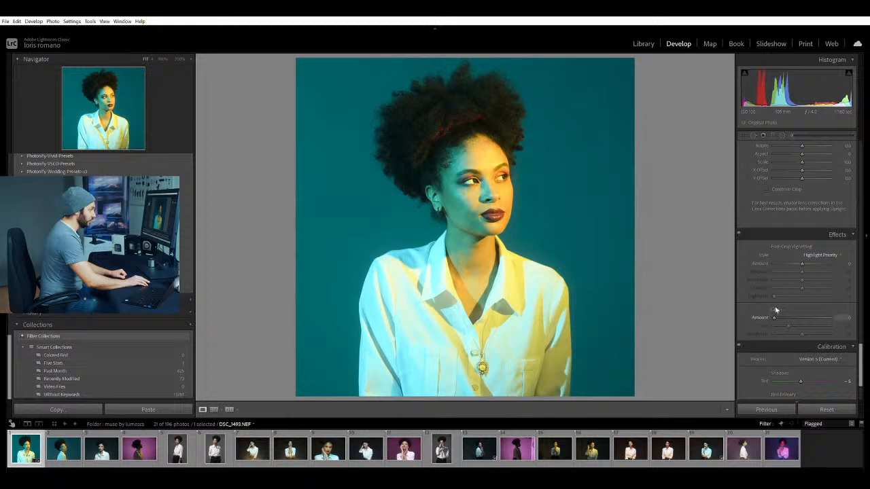
pyautogui.click(789, 310)
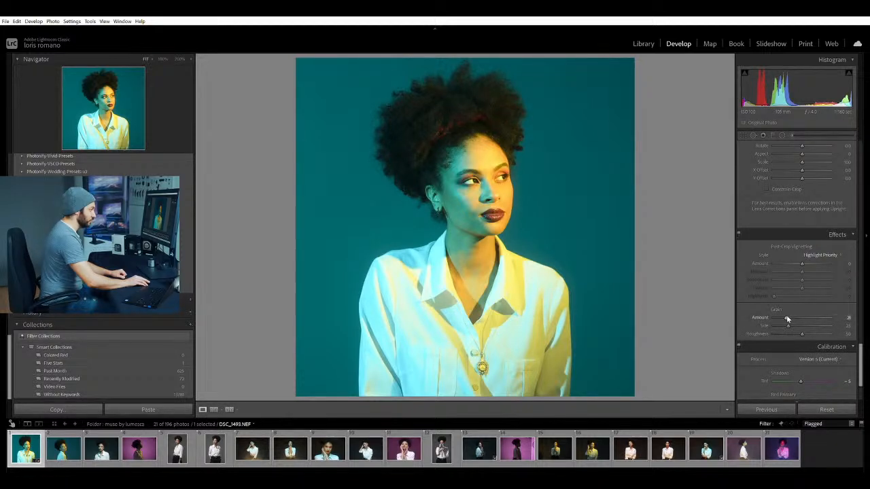
pyautogui.click(789, 326)
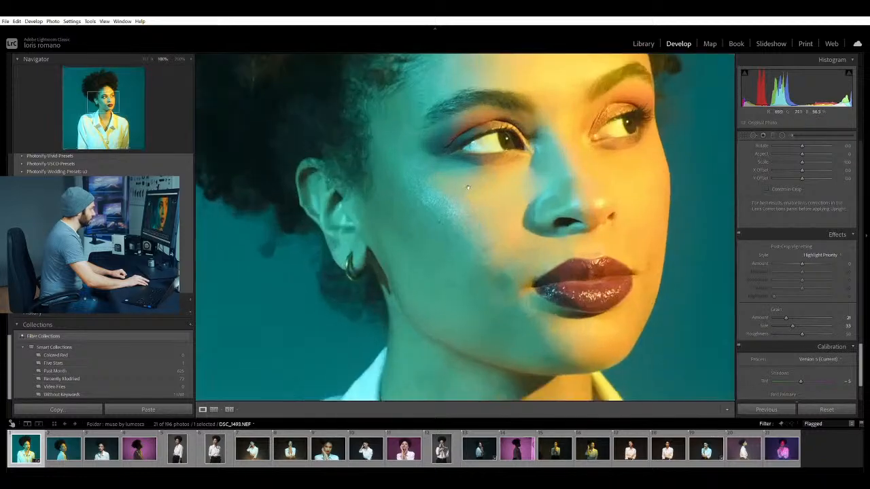
# Heal the blemishes on the lower cheek and chin at 100% with a smaller spot-healing brush.
pyautogui.click(457, 185)
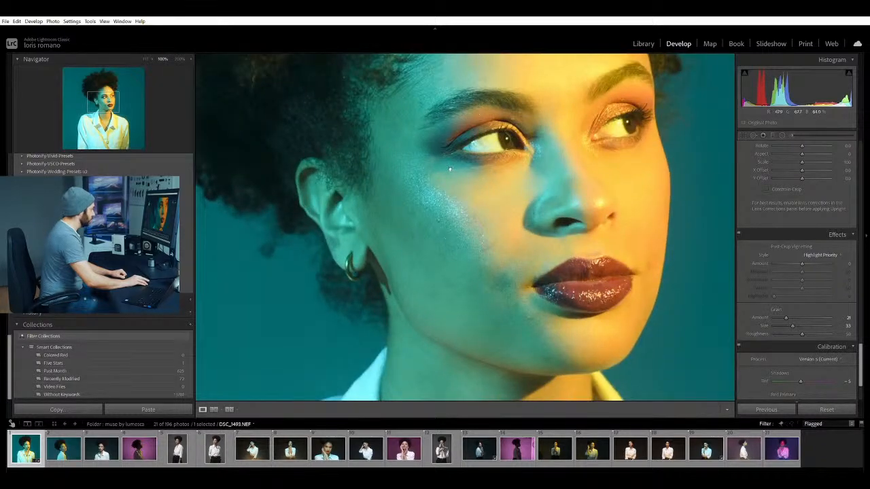
pyautogui.moveTo(470, 173); pyautogui.dragTo(467, 192)
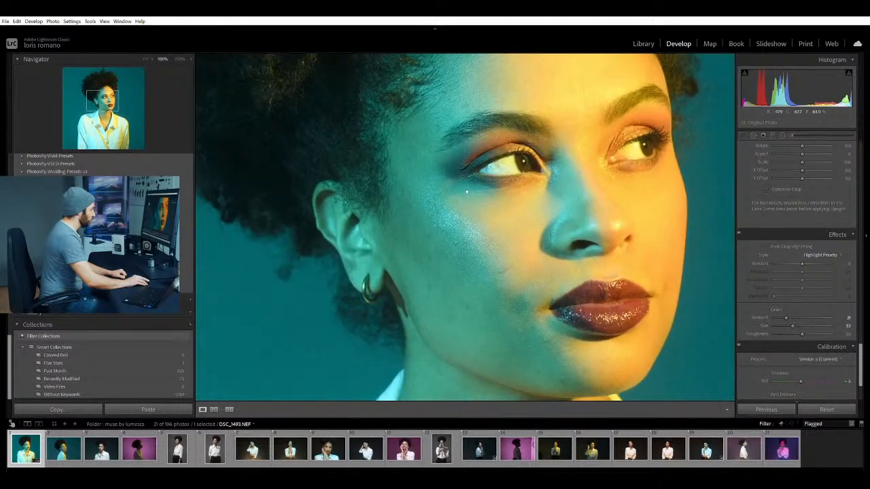
pyautogui.click(760, 135)
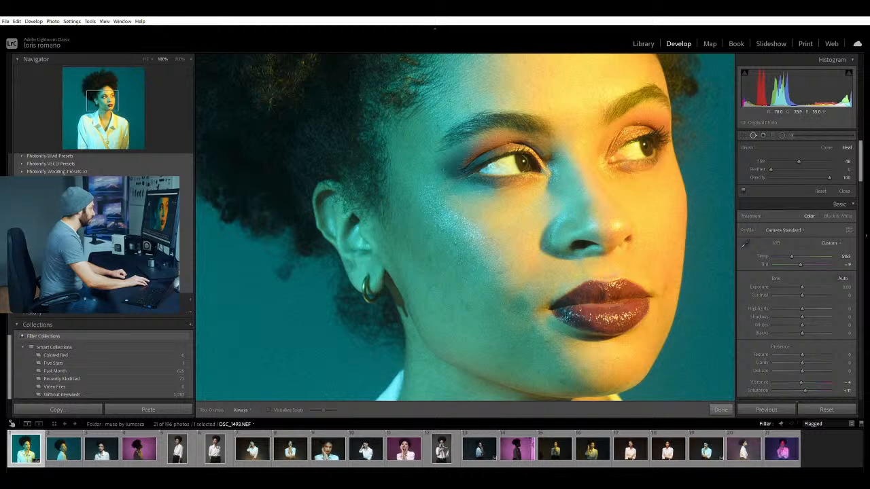
pyautogui.press('[')
pyautogui.press('[')
pyautogui.moveTo(494, 270); pyautogui.dragTo(511, 270)
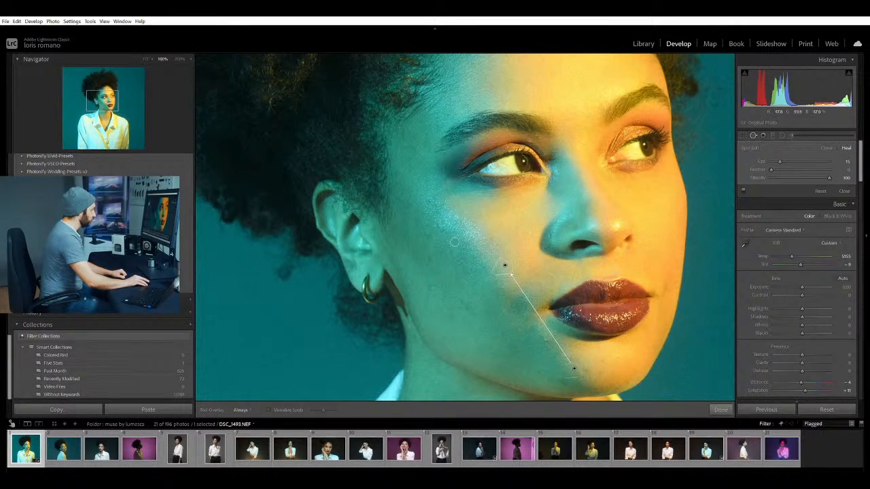
pyautogui.moveTo(575, 369)
pyautogui.mouseDown()
pyautogui.moveTo(505, 396)
pyautogui.moveTo(538, 371)
pyautogui.mouseUp()
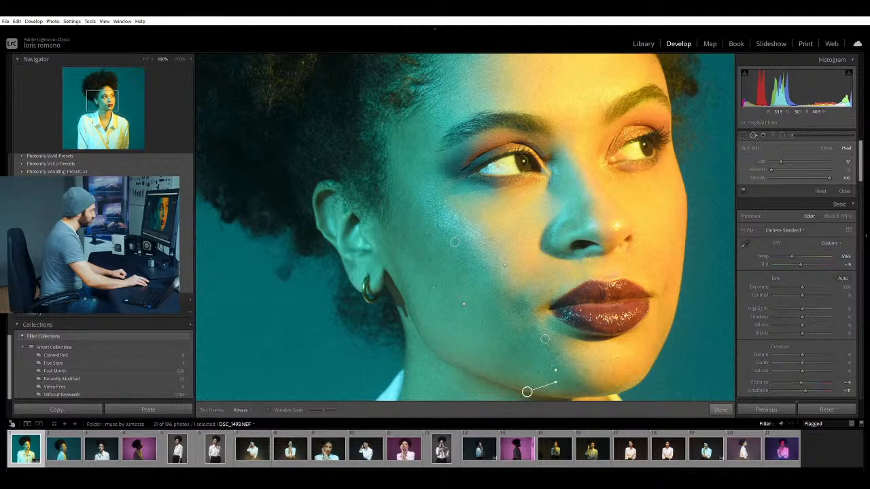
# Heal the remaining spots across the blue-lit cheek and beside the mouth, and finish the spot removal.
pyautogui.click(433, 291)
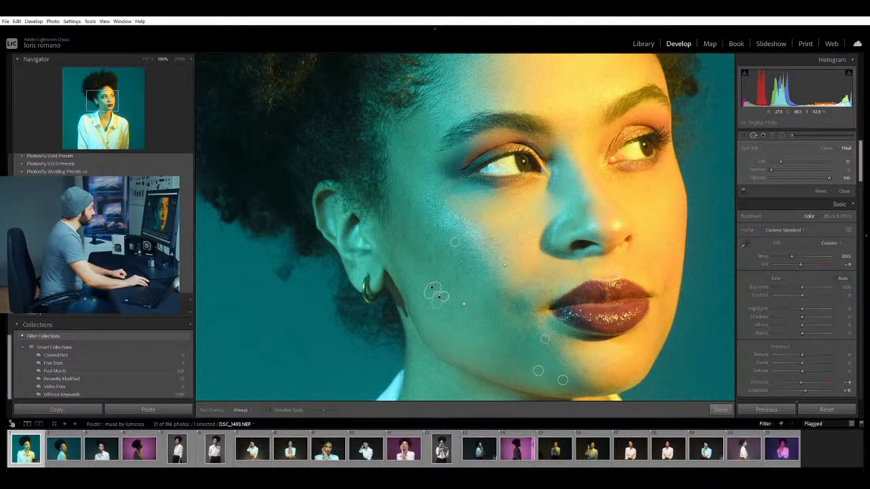
pyautogui.click(430, 258)
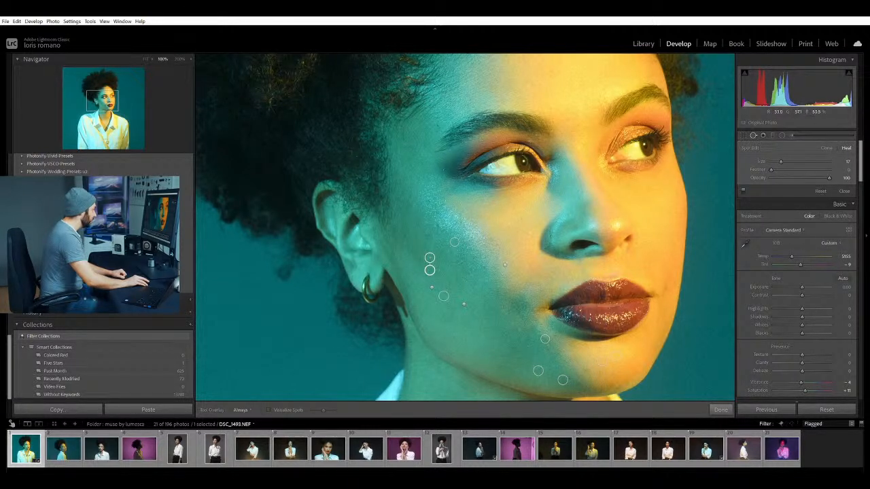
pyautogui.click(427, 234)
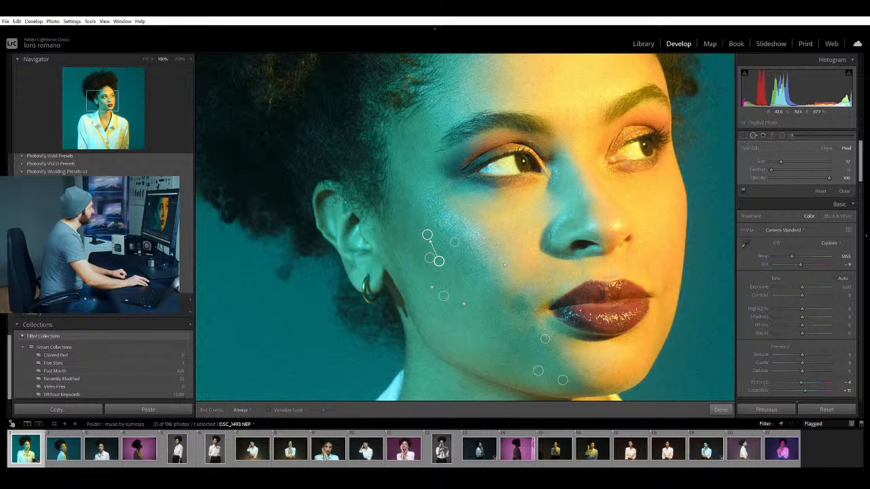
pyautogui.click(423, 199)
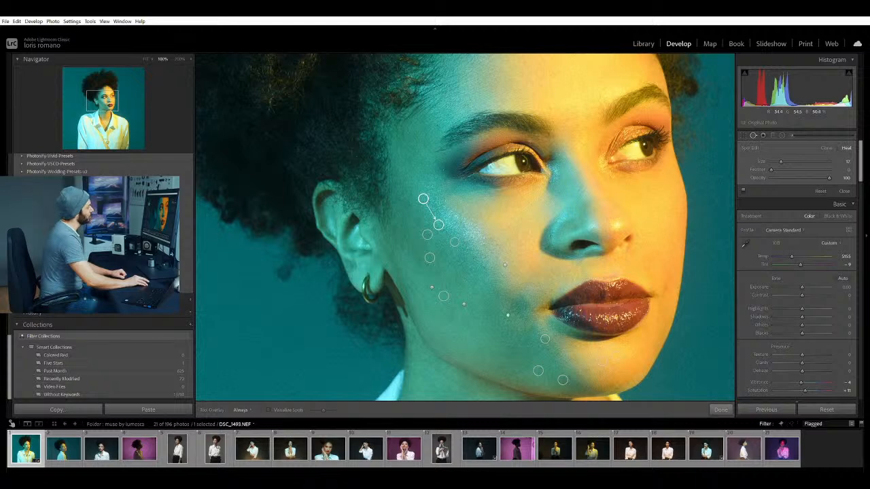
pyautogui.click(504, 320)
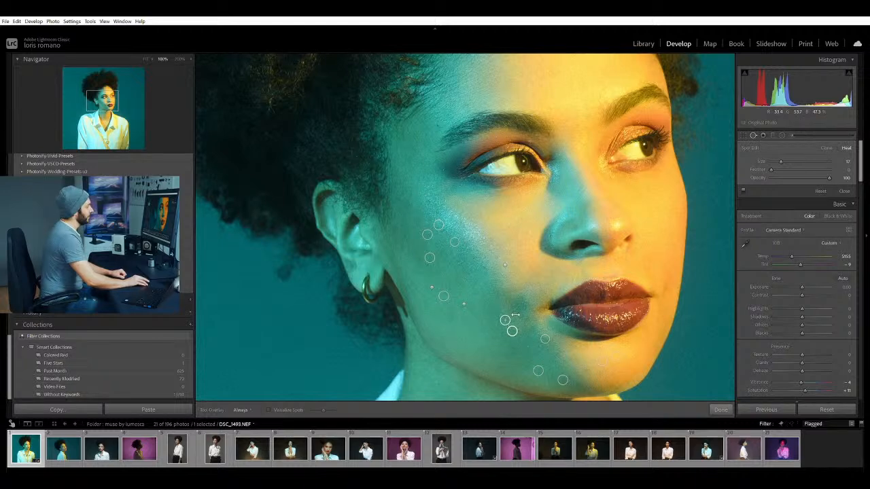
pyautogui.click(753, 135)
pyautogui.press('z')
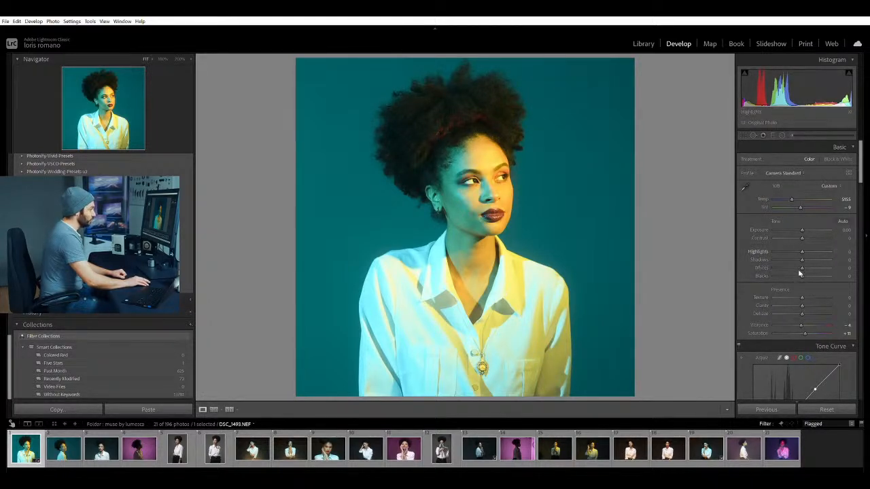
# Lower the highlights to -13 and raise the tone curve's upper point slightly to input 184, output 188.
pyautogui.scroll(-2, 773, 278)
pyautogui.scroll(-2, 773, 278)
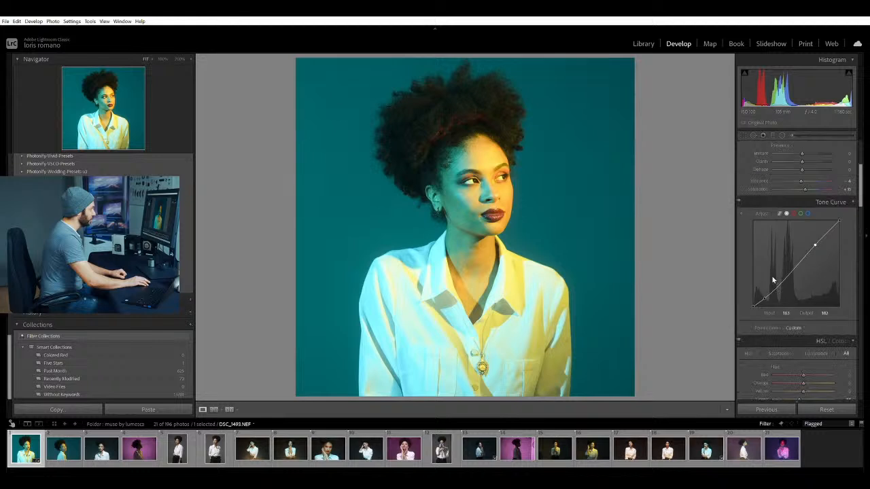
pyautogui.scroll(4, 773, 275)
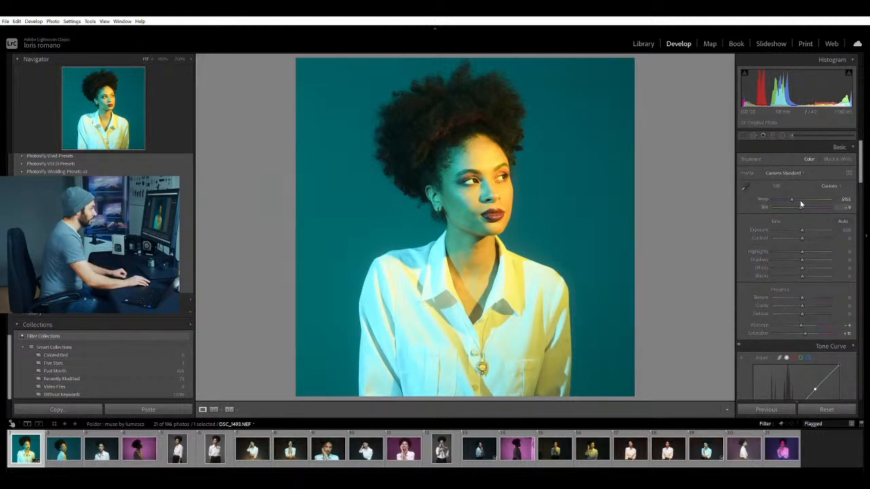
pyautogui.moveTo(802, 202); pyautogui.dragTo(801, 201)
pyautogui.click(753, 135)
pyautogui.press('r')
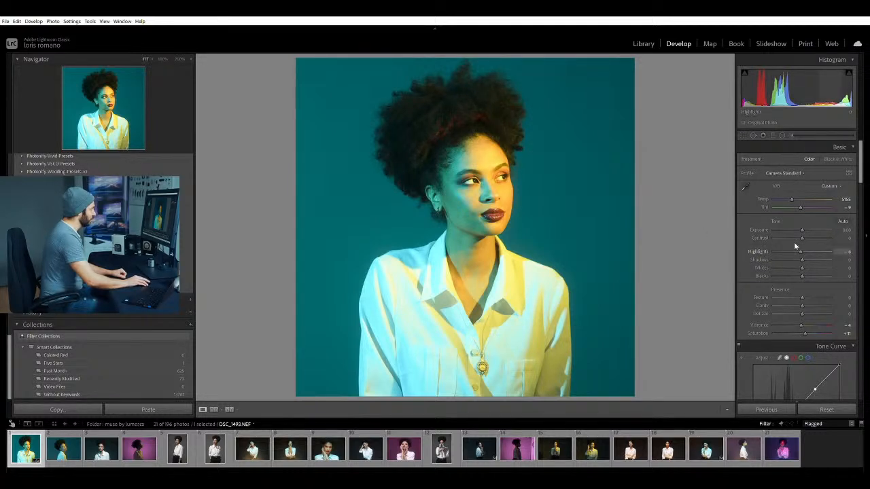
pyautogui.scroll(-3, 795, 246)
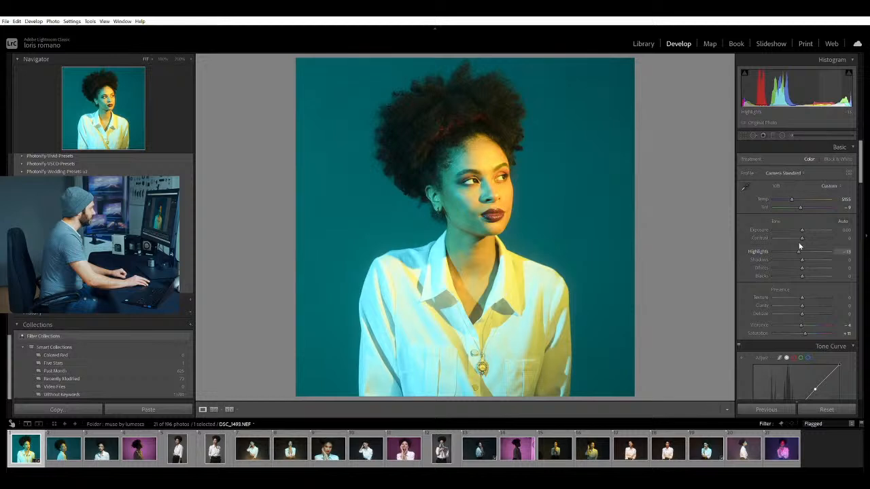
pyautogui.scroll(-2, 752, 333)
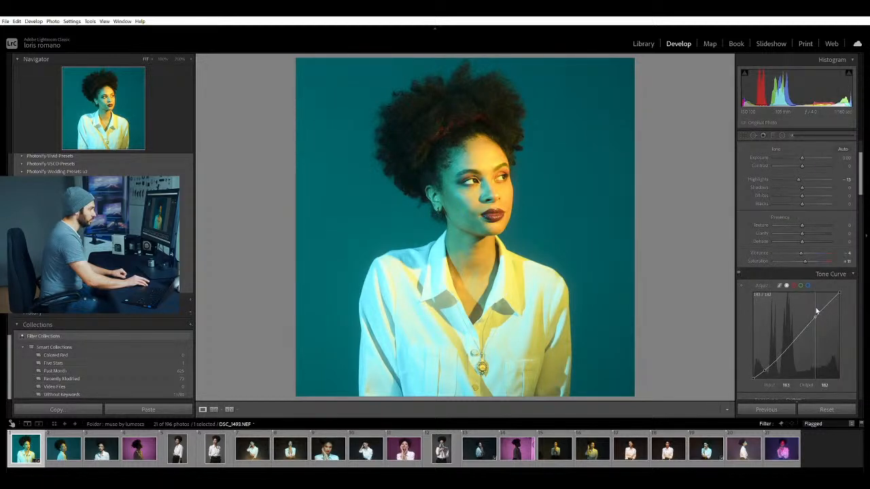
pyautogui.moveTo(817, 310); pyautogui.dragTo(815, 315)
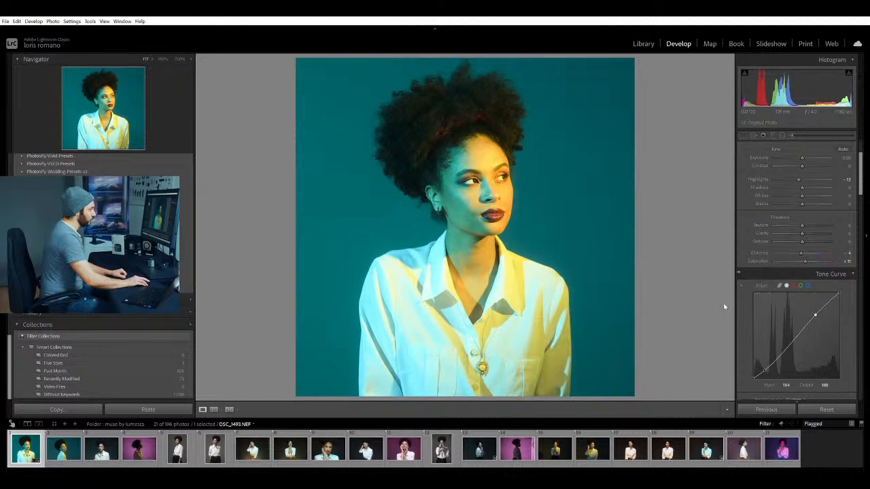
# Color-grade the midtones and shadows slightly toward magenta-red and the highlights toward yellow, and check the face at 100%.
pyautogui.scroll(-5, 738, 306)
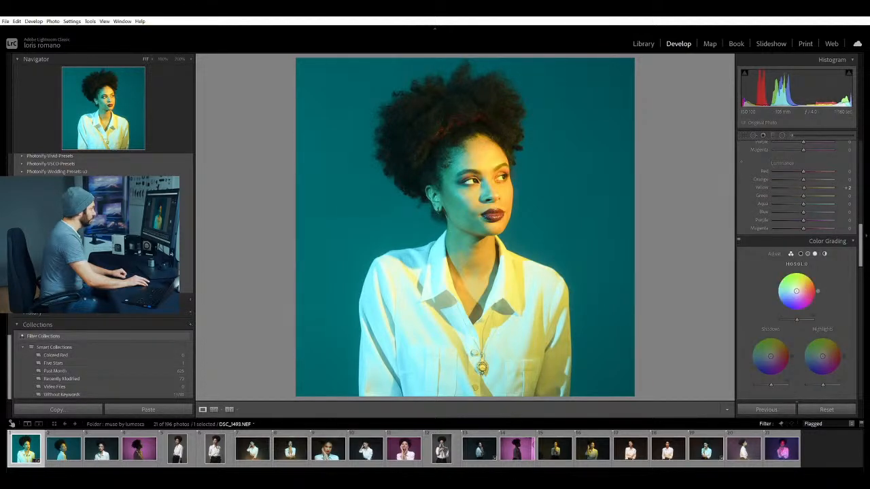
pyautogui.moveTo(796, 290); pyautogui.dragTo(799, 292)
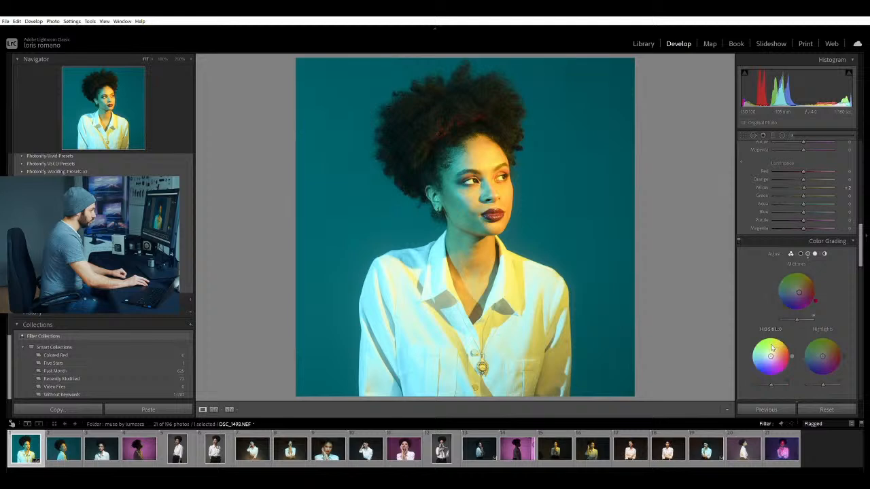
pyautogui.moveTo(773, 349)
pyautogui.mouseDown()
pyautogui.moveTo(773, 360)
pyautogui.moveTo(829, 350)
pyautogui.moveTo(820, 359)
pyautogui.moveTo(815, 352)
pyautogui.moveTo(823, 355)
pyautogui.mouseUp()
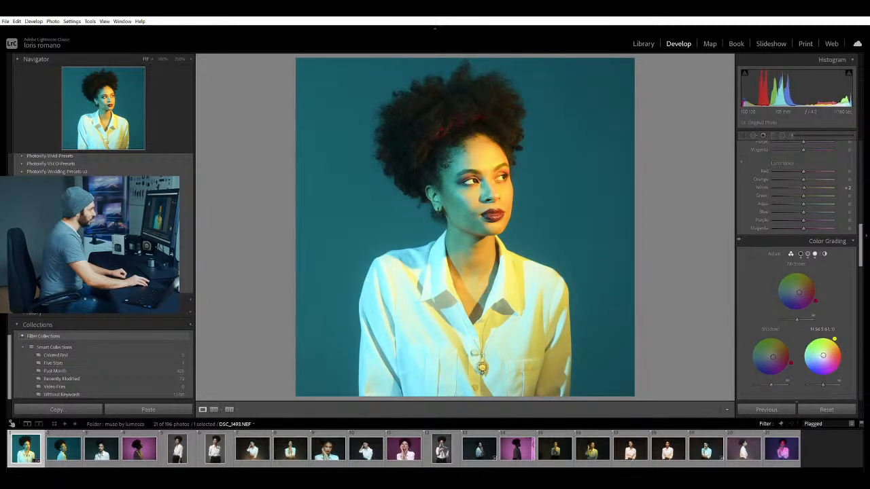
pyautogui.click(476, 187)
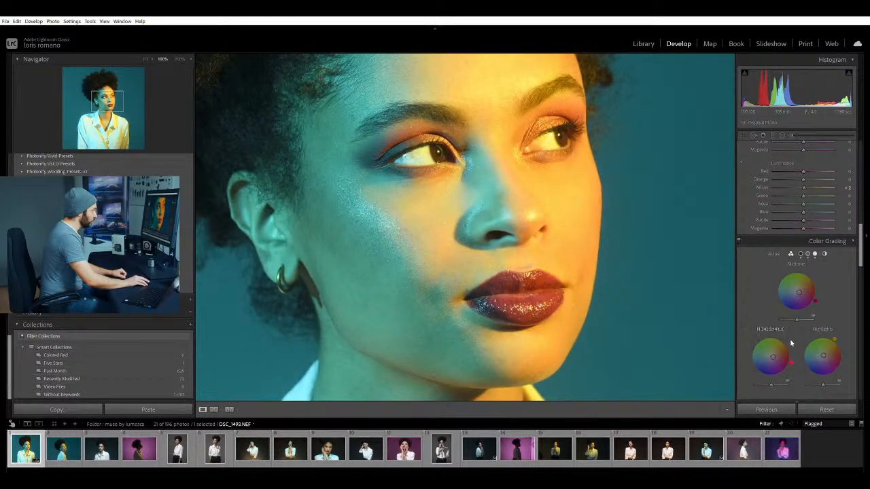
pyautogui.moveTo(535, 192); pyautogui.dragTo(554, 214)
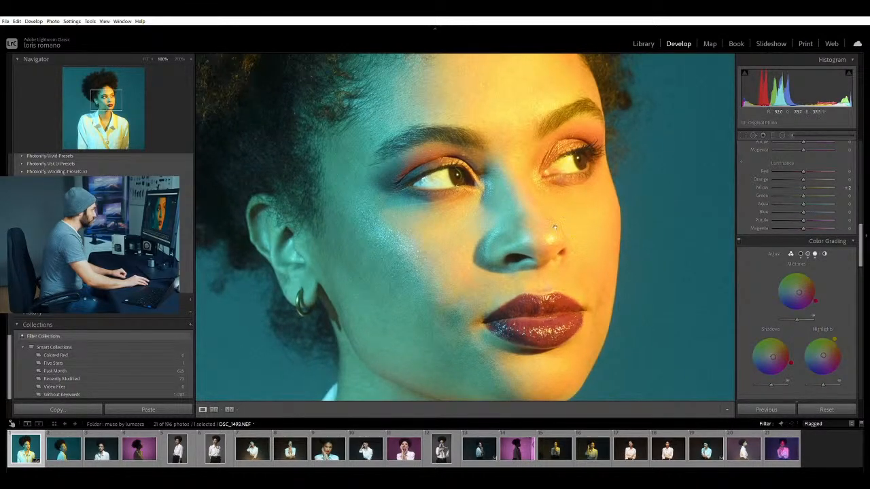
pyautogui.click(648, 225)
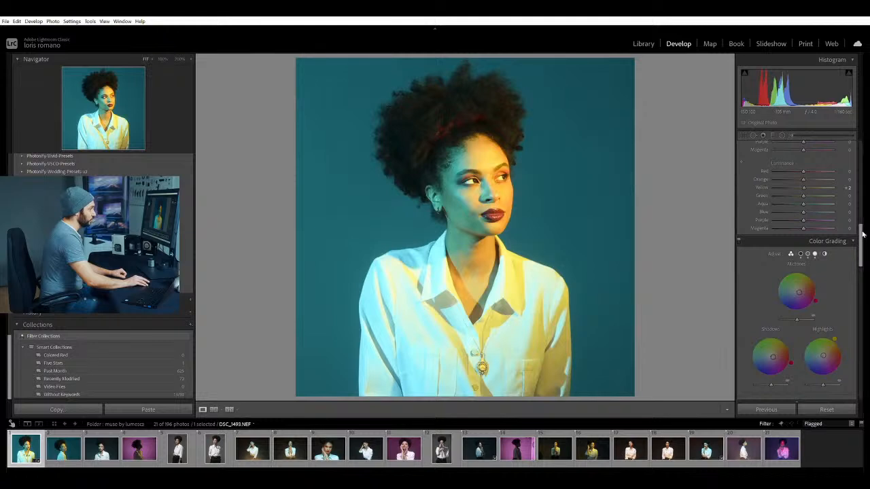
# Set the sharpening amount to 79 and check the detail on the face at 100%.
pyautogui.moveTo(862, 233); pyautogui.dragTo(860, 274)
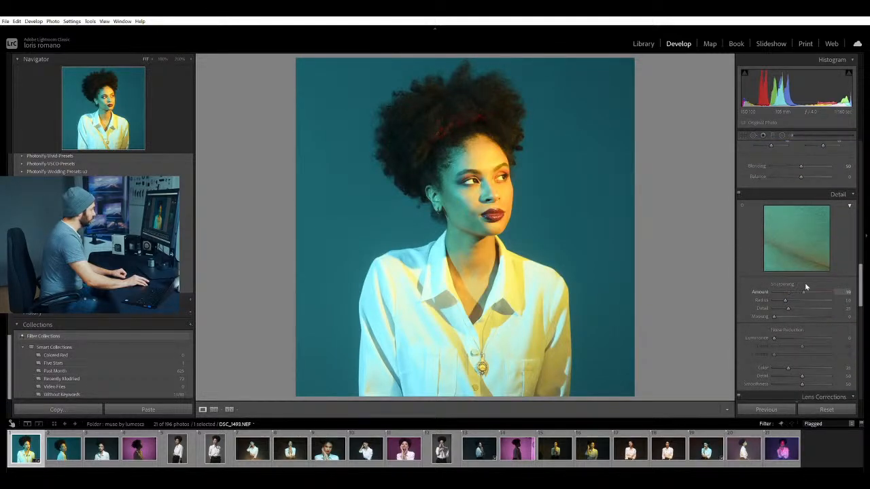
pyautogui.click(544, 186)
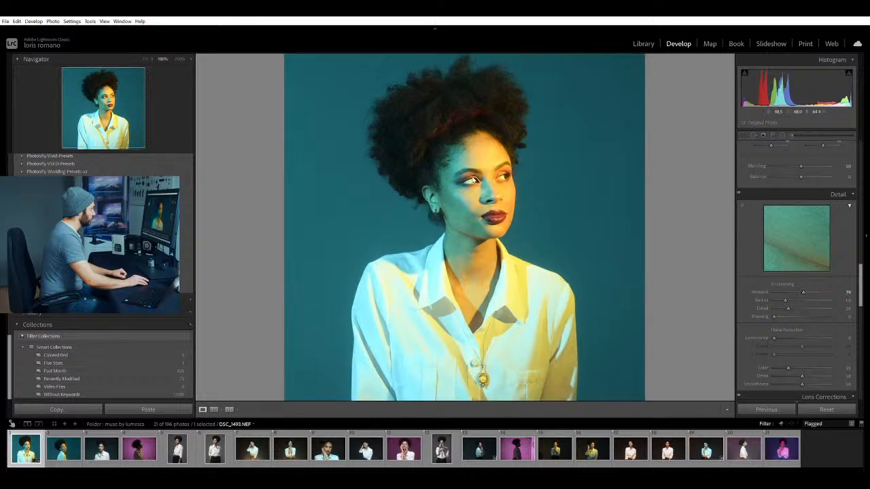
pyautogui.moveTo(488, 204); pyautogui.dragTo(623, 236)
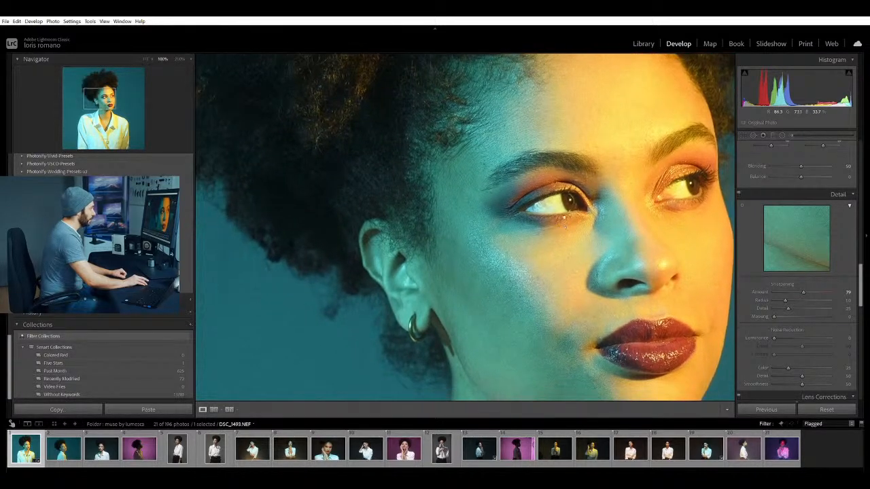
pyautogui.moveTo(565, 217); pyautogui.dragTo(550, 176)
pyautogui.click(550, 176)
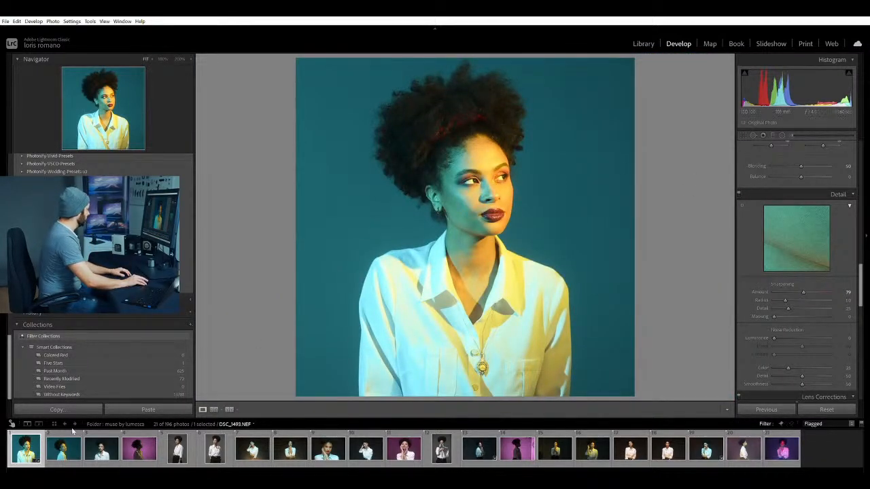
# Open the purple-background profile portrait DSC_1538.NEF and crop it to 1 x 1 with the woman near the center.
pyautogui.click(140, 449)
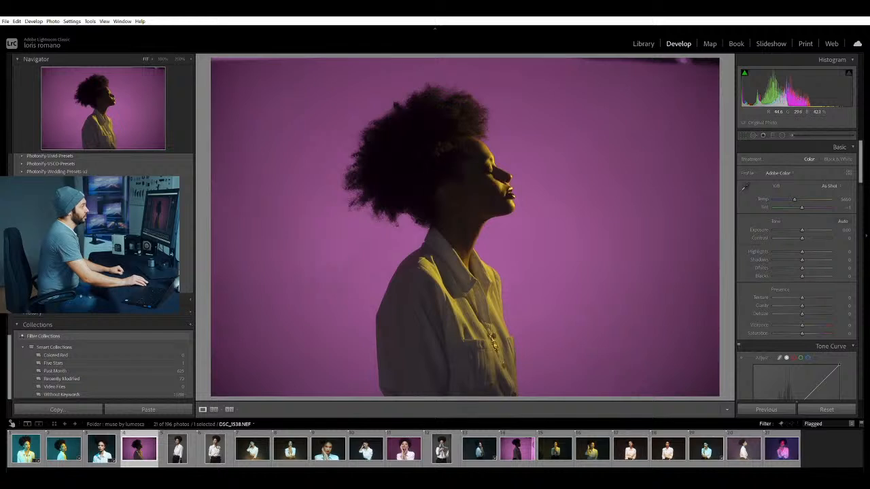
pyautogui.click(743, 135)
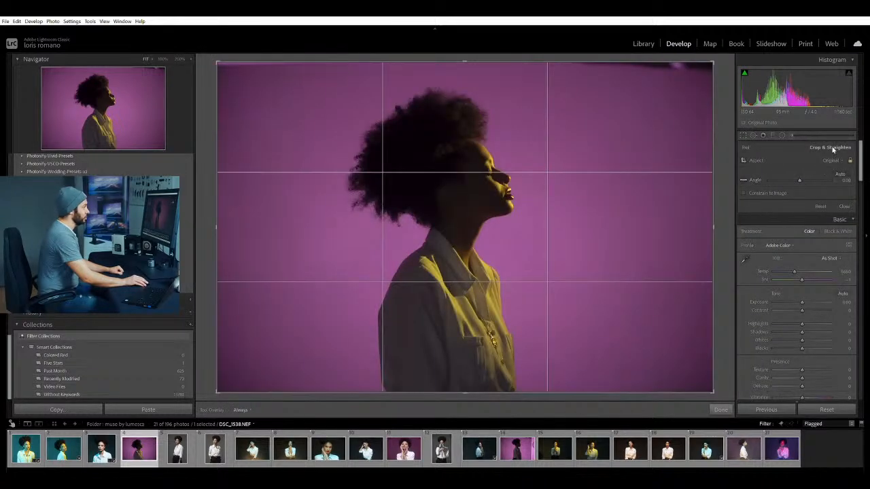
pyautogui.click(808, 190)
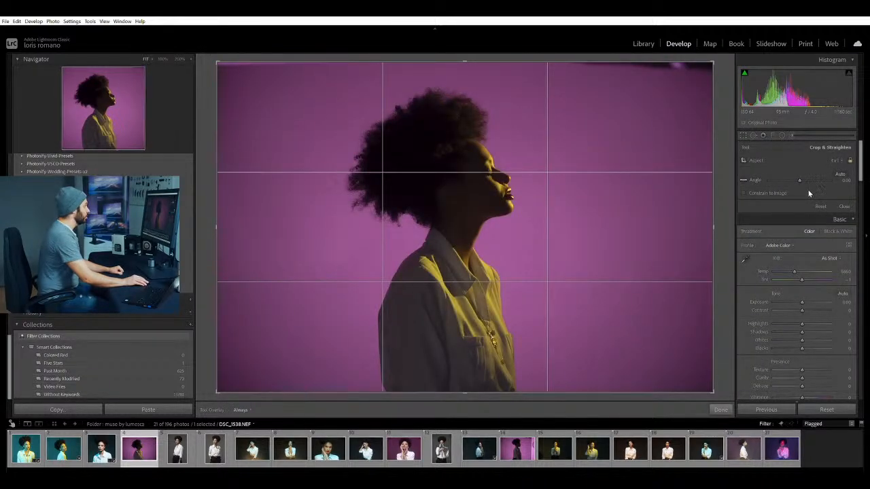
pyautogui.moveTo(562, 58); pyautogui.dragTo(564, 64)
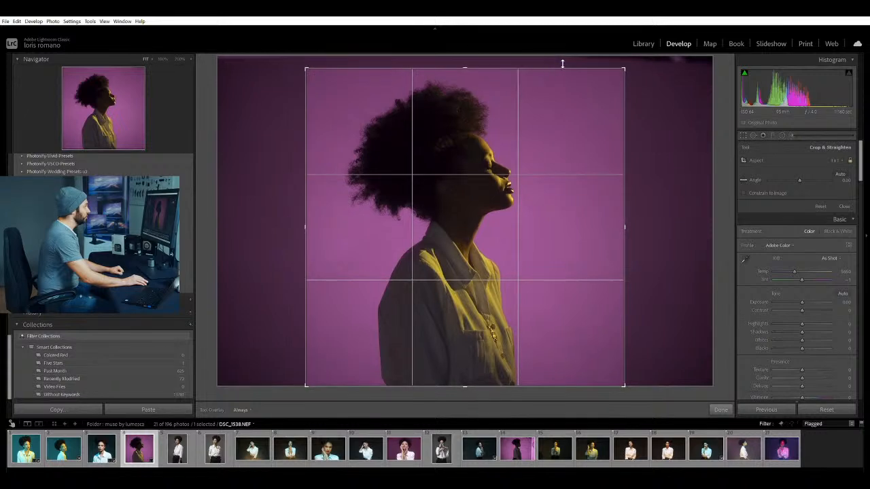
pyautogui.moveTo(518, 123); pyautogui.dragTo(527, 124)
pyautogui.press('Return')
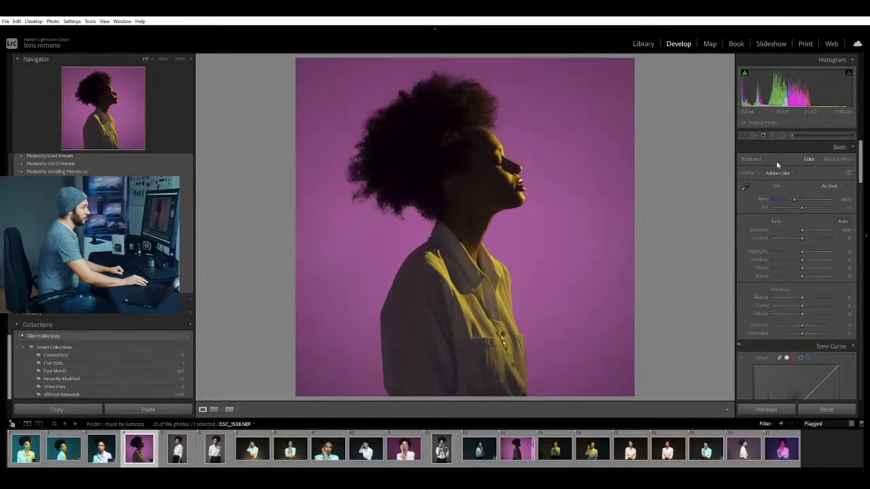
# Change the purple-background portrait's profile to Camera Standard.
pyautogui.click(778, 236)
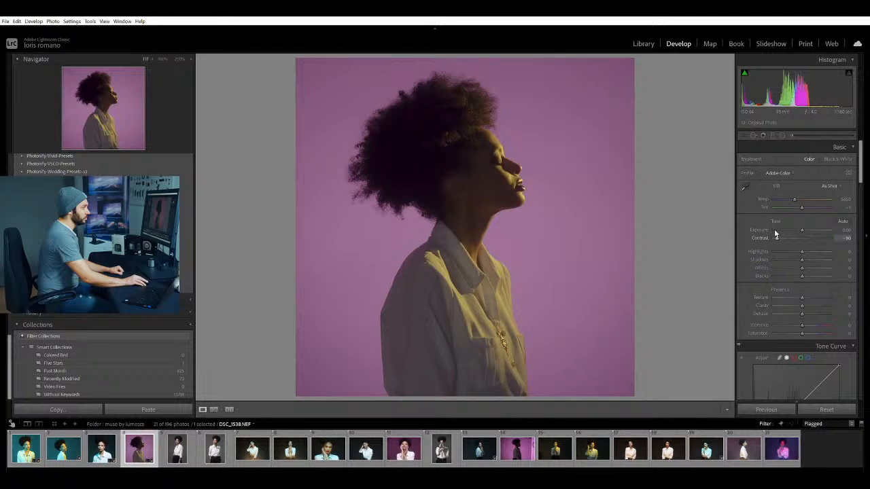
pyautogui.doubleClick(776, 237)
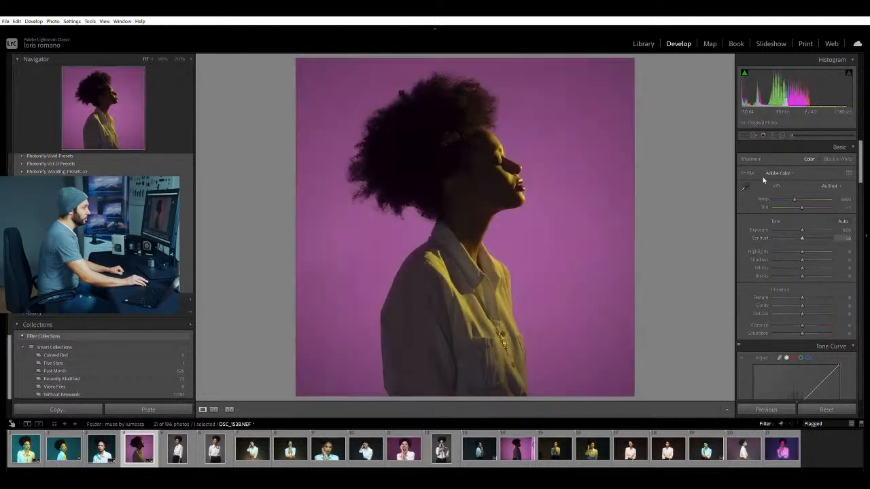
pyautogui.click(792, 228)
pyautogui.scroll(-1, 777, 310)
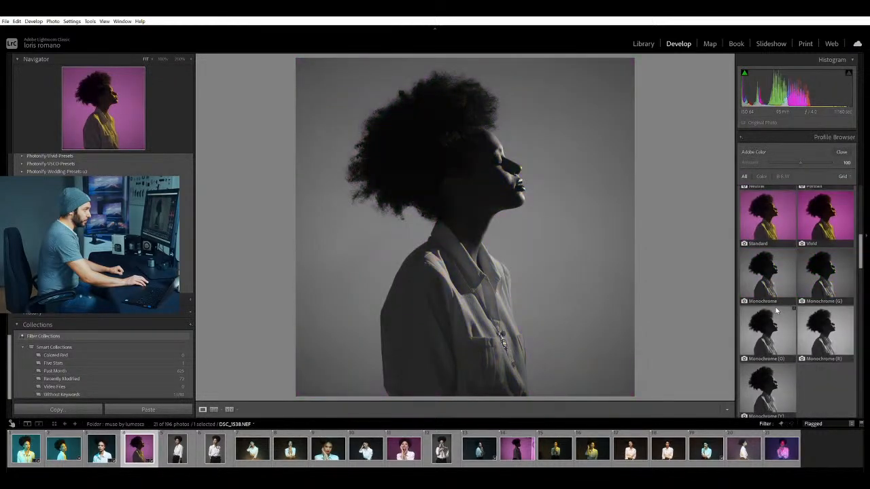
pyautogui.scroll(1, 789, 279)
pyautogui.scroll(2, 787, 252)
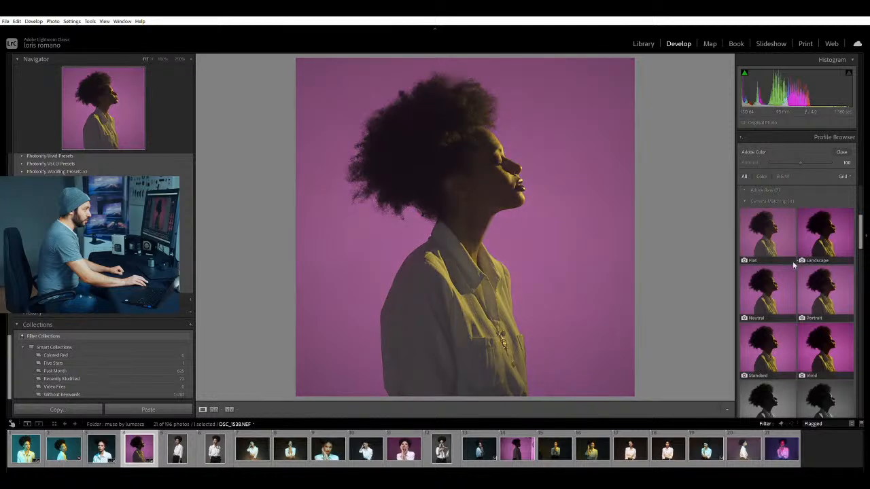
pyautogui.click(771, 345)
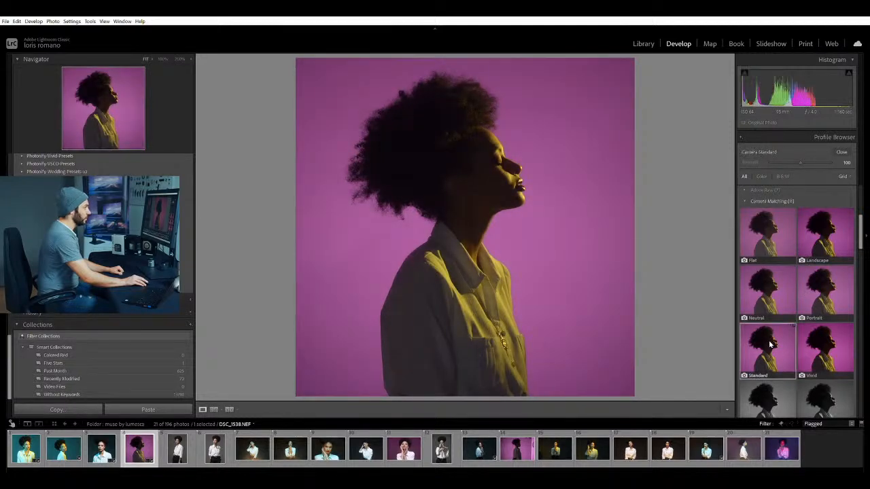
pyautogui.click(842, 152)
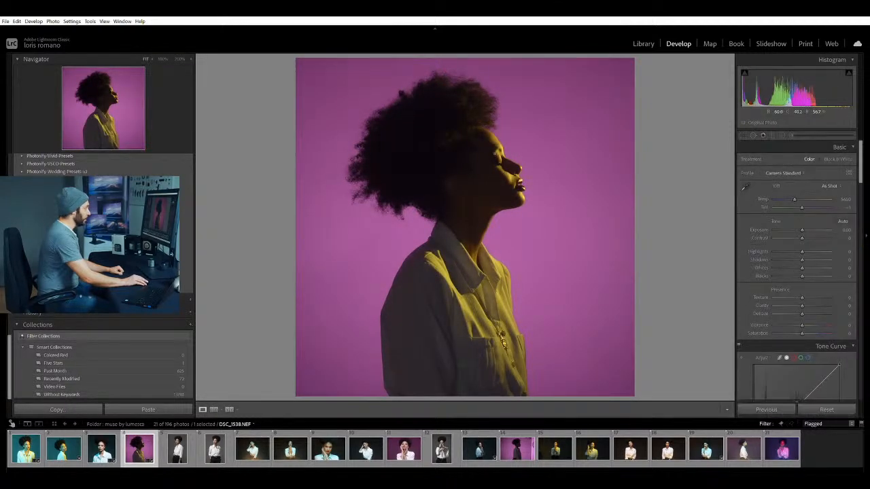
pyautogui.click(504, 149)
pyautogui.moveTo(491, 169); pyautogui.dragTo(532, 169)
pyautogui.click(532, 169)
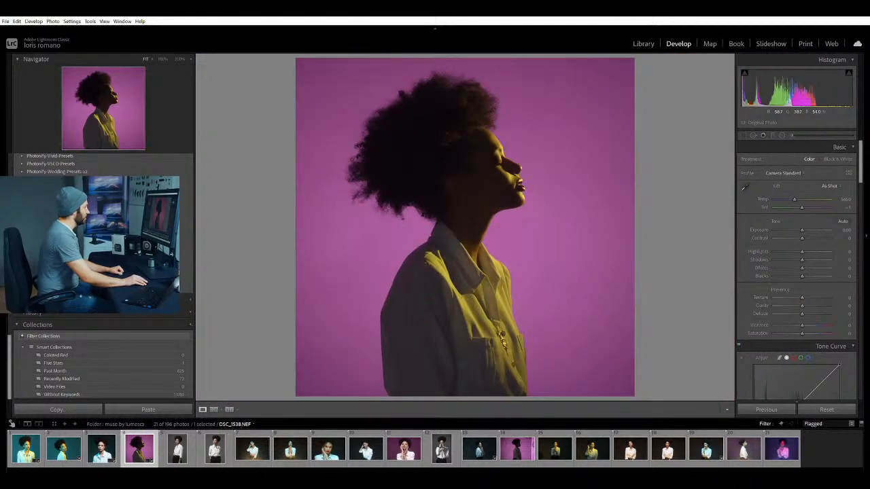
pyautogui.scroll(-5, 741, 300)
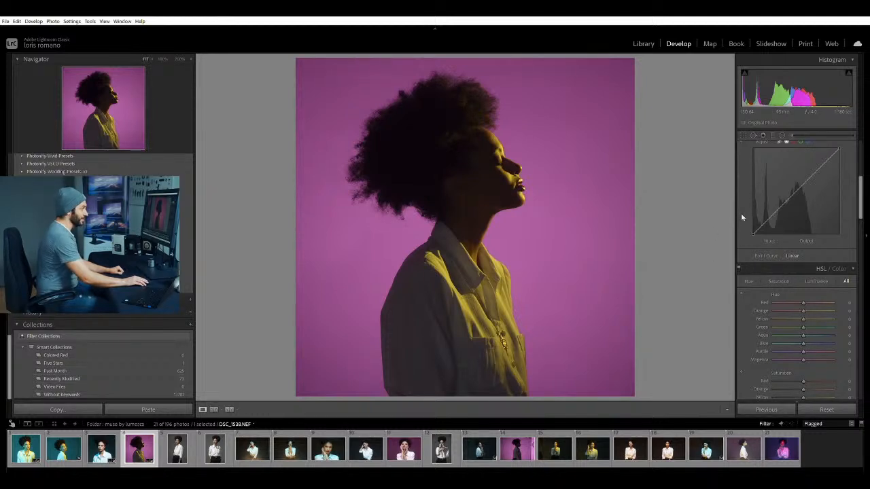
pyautogui.scroll(5, 742, 215)
pyautogui.scroll(3, 741, 214)
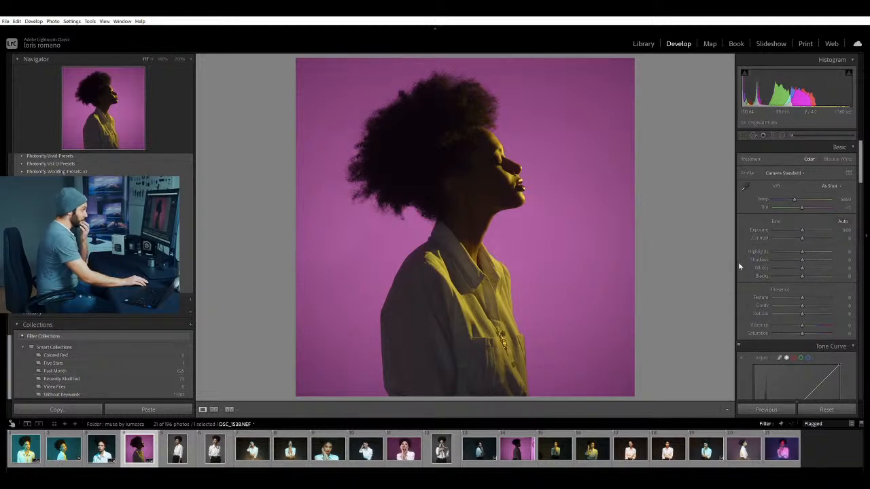
pyautogui.scroll(-2, 740, 266)
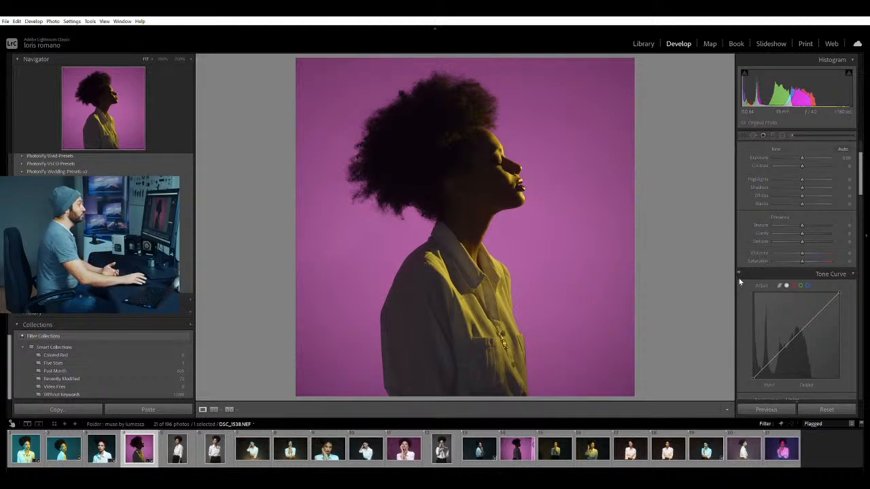
# Set the calibration shadows tint to +27 and try small hue shifts of the blue and green primaries.
pyautogui.scroll(-10, 744, 313)
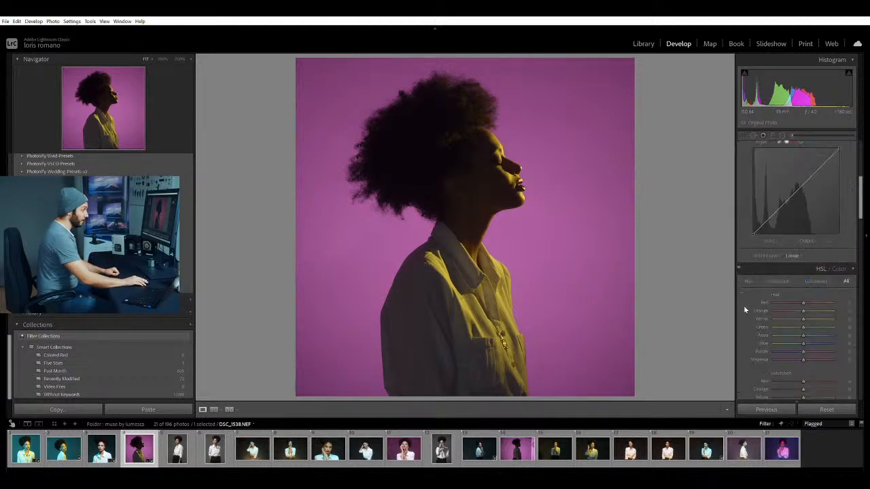
pyautogui.scroll(-10, 745, 310)
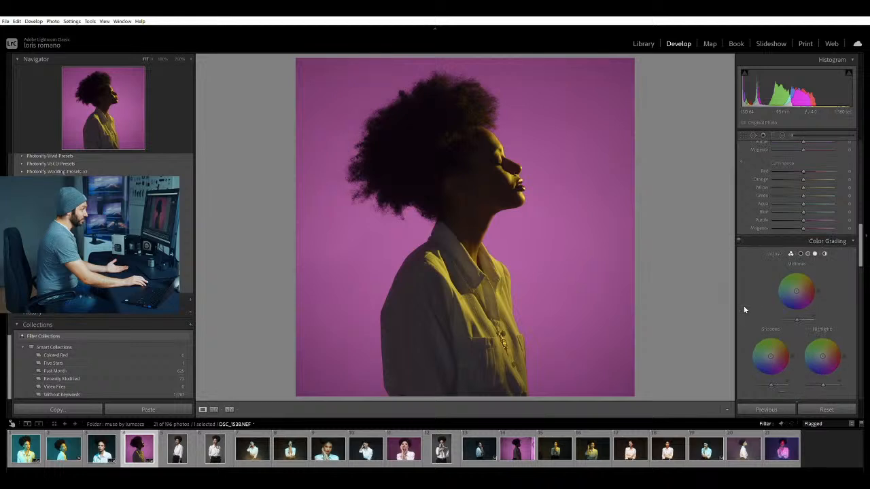
pyautogui.scroll(-6, 745, 310)
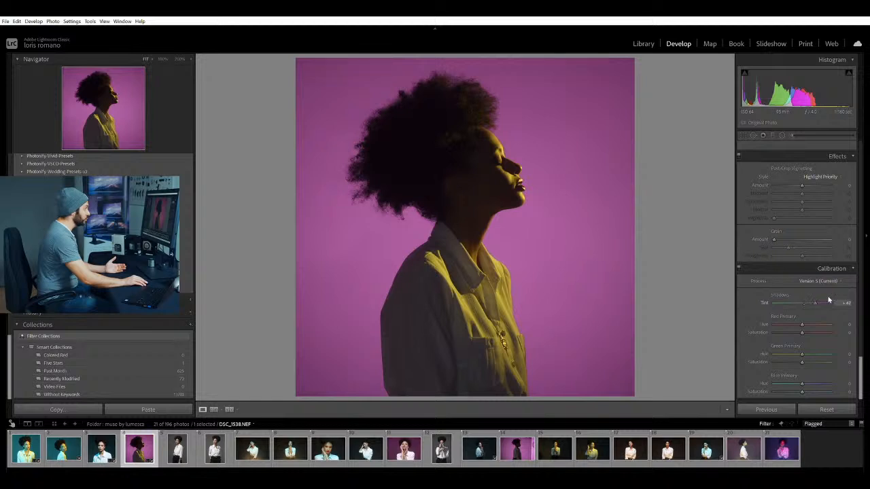
pyautogui.moveTo(829, 300); pyautogui.dragTo(809, 303)
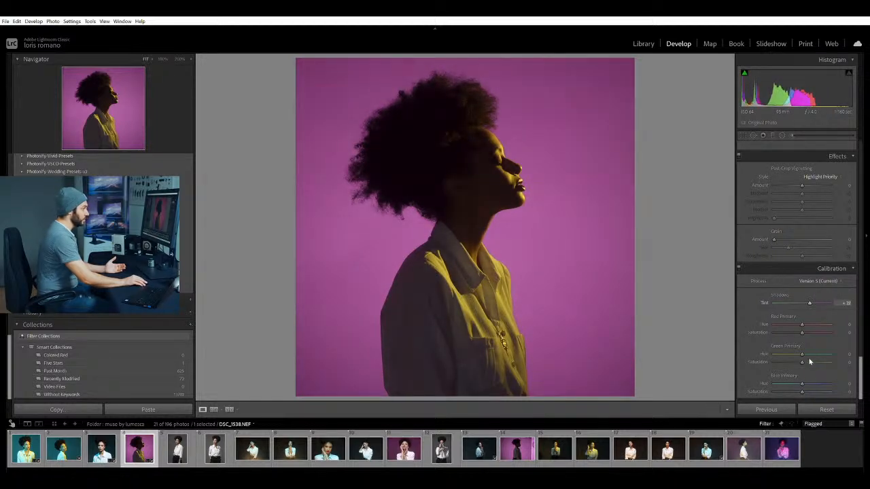
pyautogui.moveTo(801, 377)
pyautogui.mouseDown()
pyautogui.moveTo(793, 376)
pyautogui.moveTo(800, 382)
pyautogui.mouseUp()
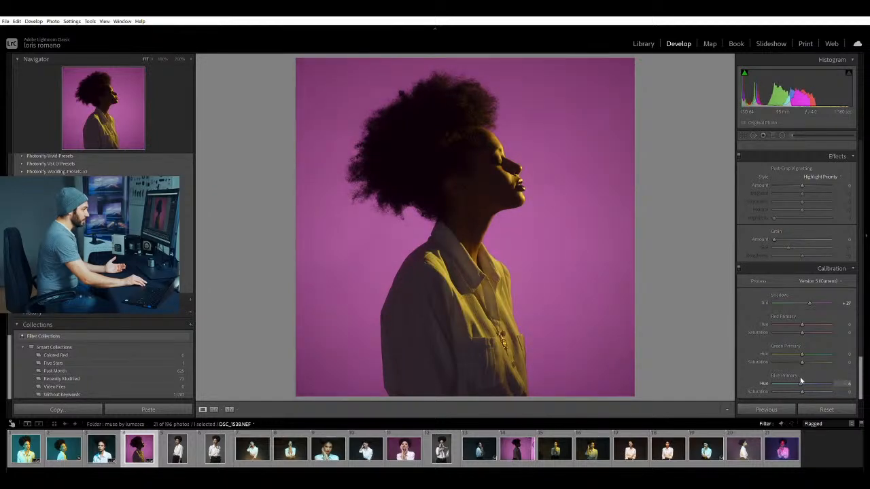
pyautogui.moveTo(803, 347)
pyautogui.mouseDown()
pyautogui.moveTo(788, 348)
pyautogui.moveTo(818, 352)
pyautogui.moveTo(800, 352)
pyautogui.mouseUp()
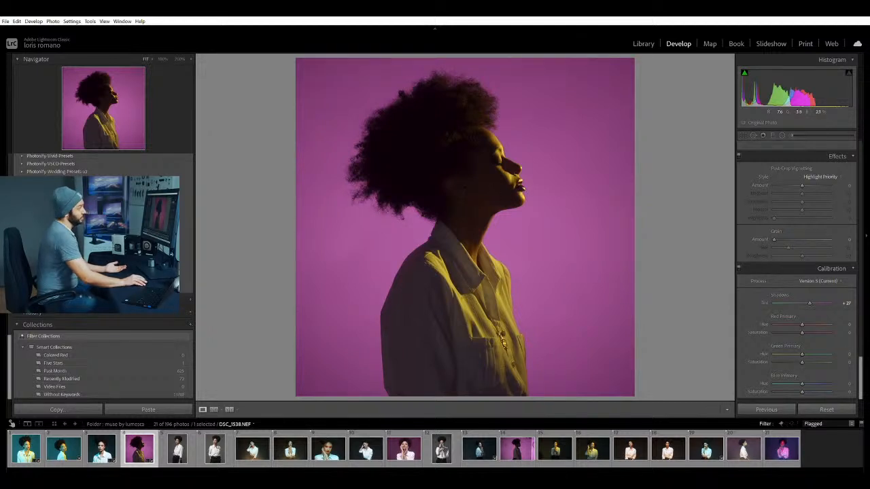
pyautogui.scroll(8, 758, 299)
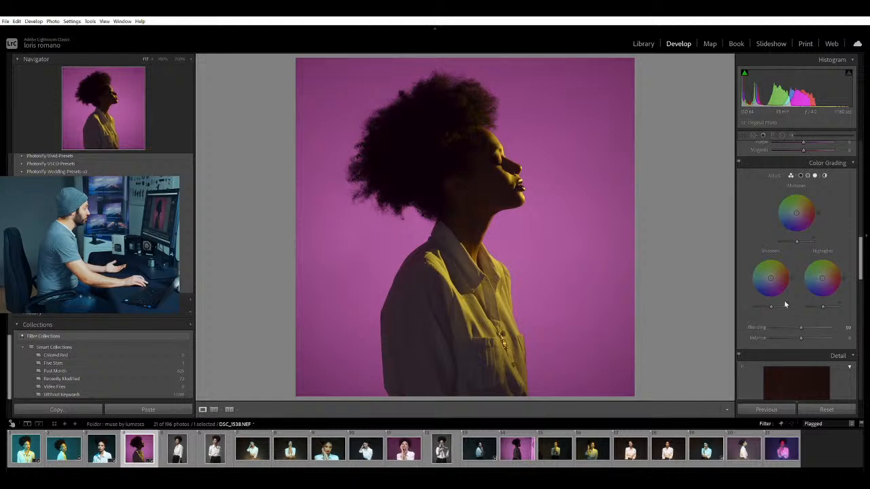
pyautogui.scroll(6, 744, 279)
pyautogui.scroll(3, 743, 278)
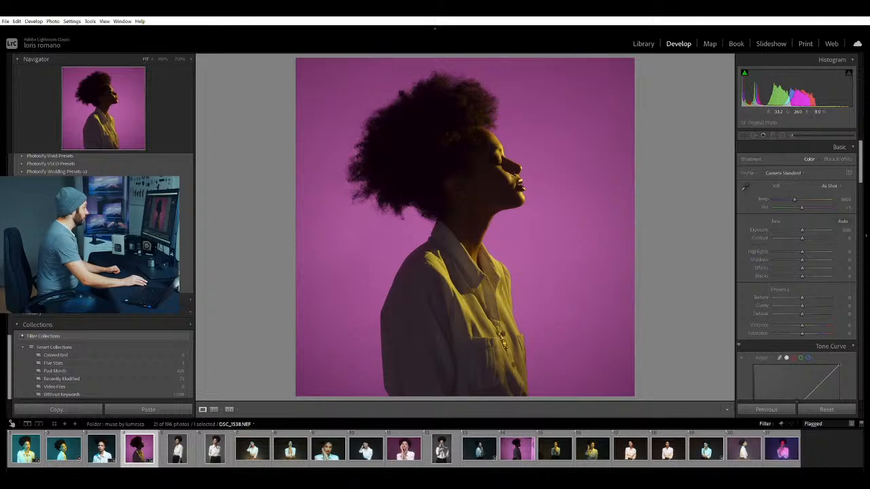
pyautogui.click(490, 146)
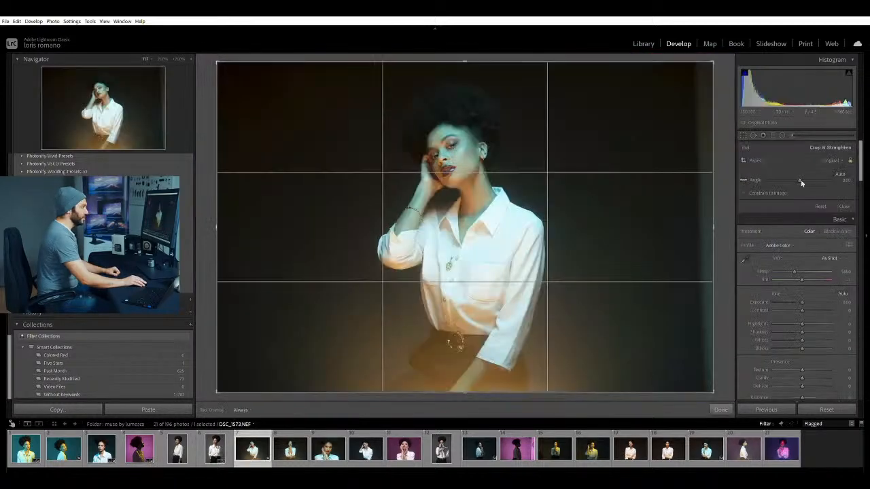
# Crop the white-shirt portrait DSC_1573.NEF to a 1 x 1 aspect with the woman near the center.
pyautogui.click(827, 160)
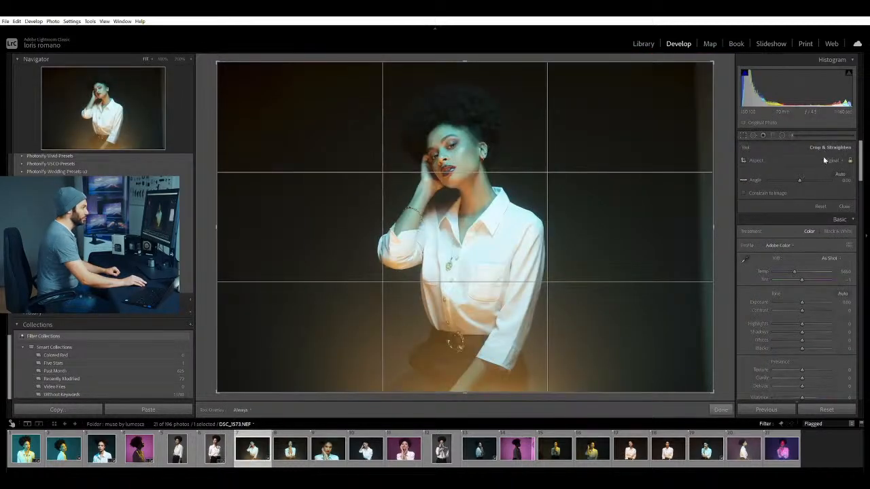
pyautogui.click(796, 192)
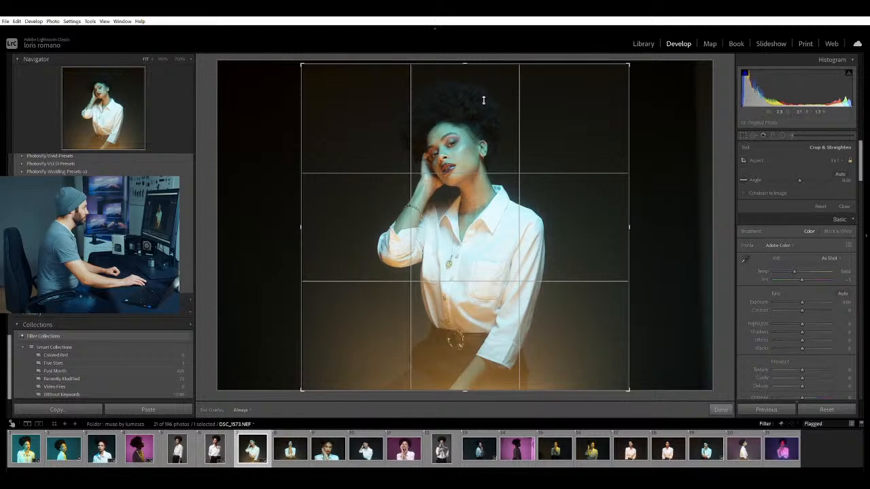
pyautogui.press('Return')
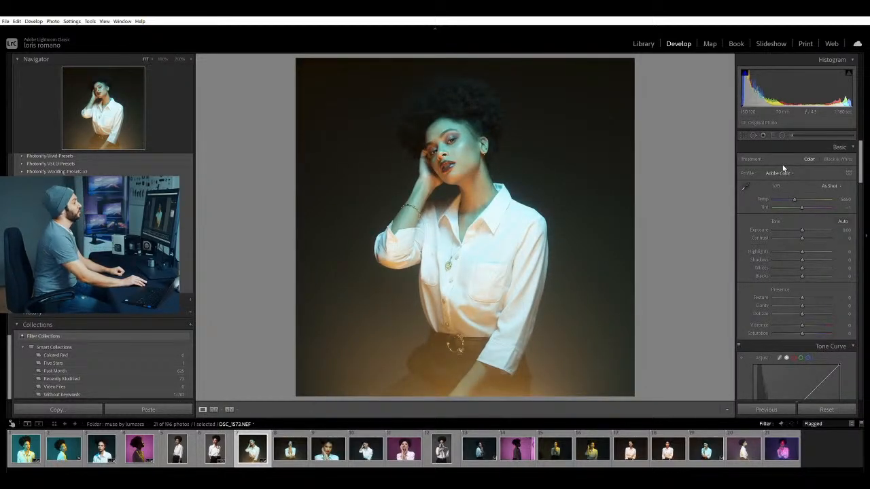
# Apply the Camera Standard profile to the white-shirt portrait.
pyautogui.click(848, 173)
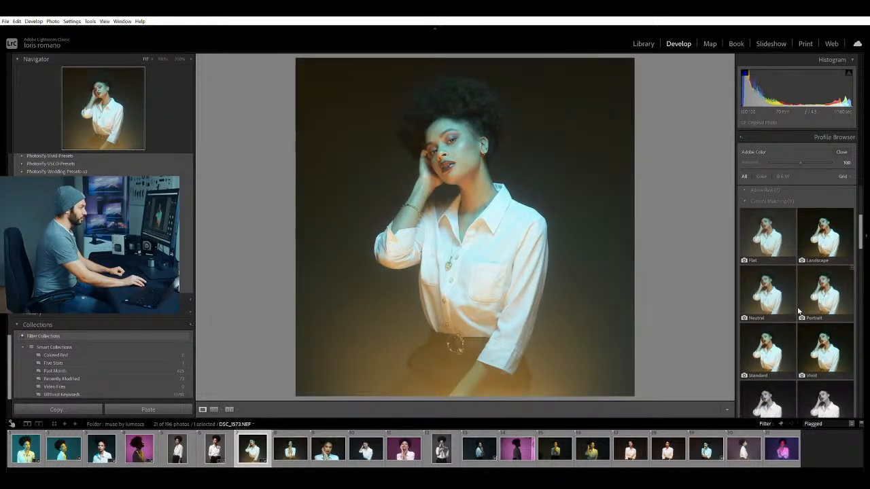
pyautogui.click(758, 343)
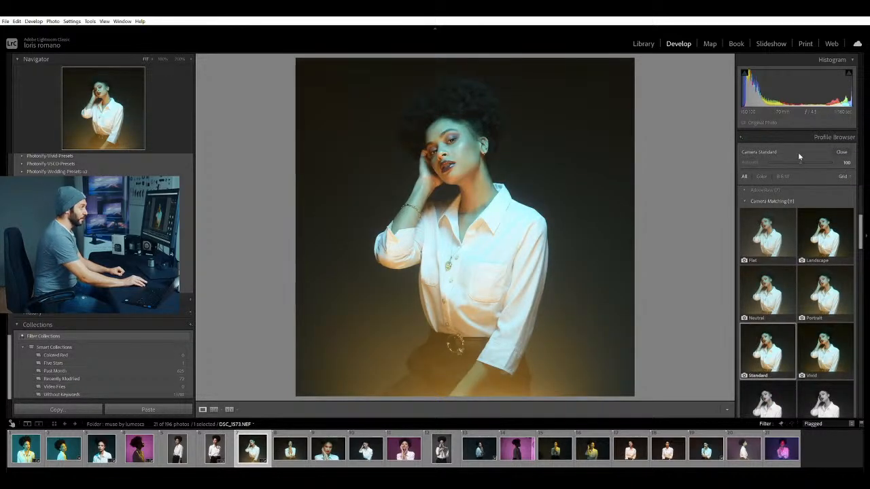
pyautogui.click(842, 151)
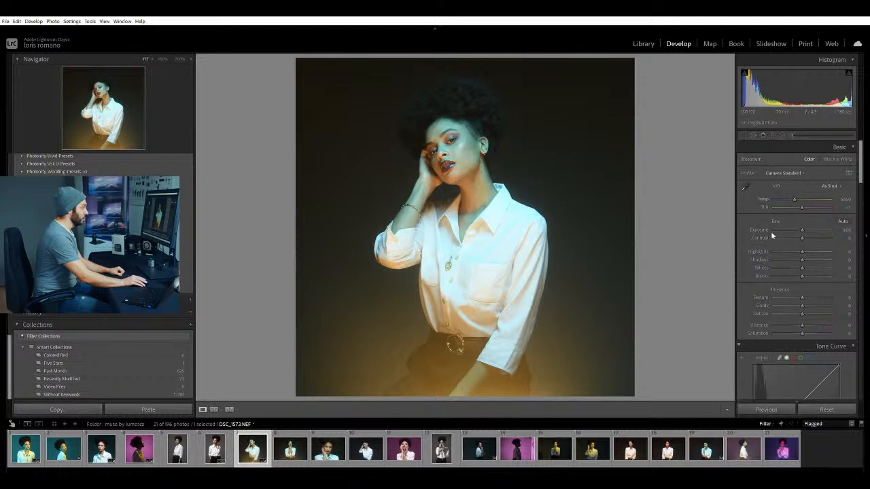
# Try a strong vibrance increase, return vibrance to 0, and set the saturation to +35 instead.
pyautogui.scroll(-3, 740, 265)
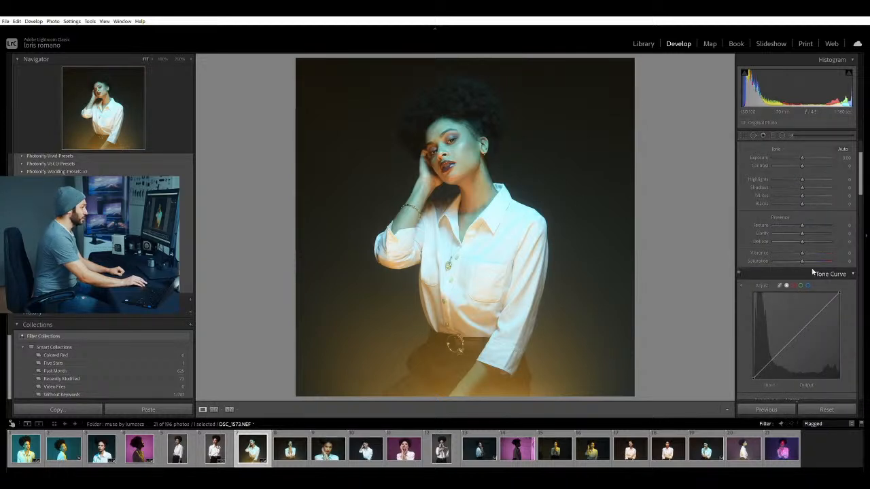
pyautogui.moveTo(804, 254); pyautogui.dragTo(825, 252)
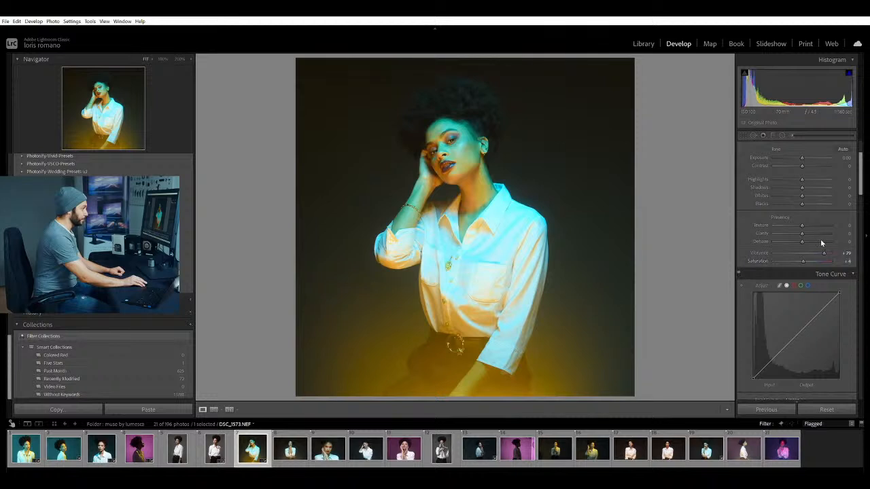
pyautogui.moveTo(825, 252)
pyautogui.mouseDown()
pyautogui.moveTo(805, 257)
pyautogui.moveTo(812, 258)
pyautogui.mouseUp()
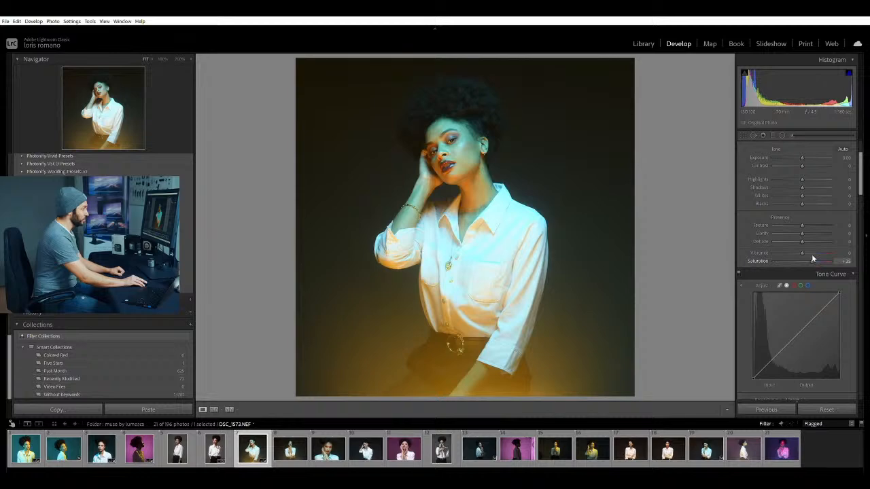
pyautogui.click(458, 137)
pyautogui.click(457, 137)
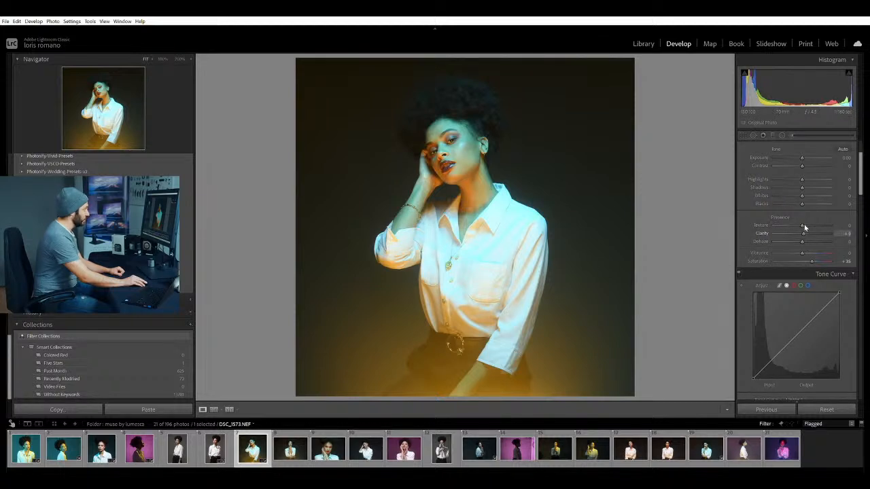
# Set the clarity to +17, checking the effect on the woman's face at 100%.
pyautogui.scroll(5, 805, 228)
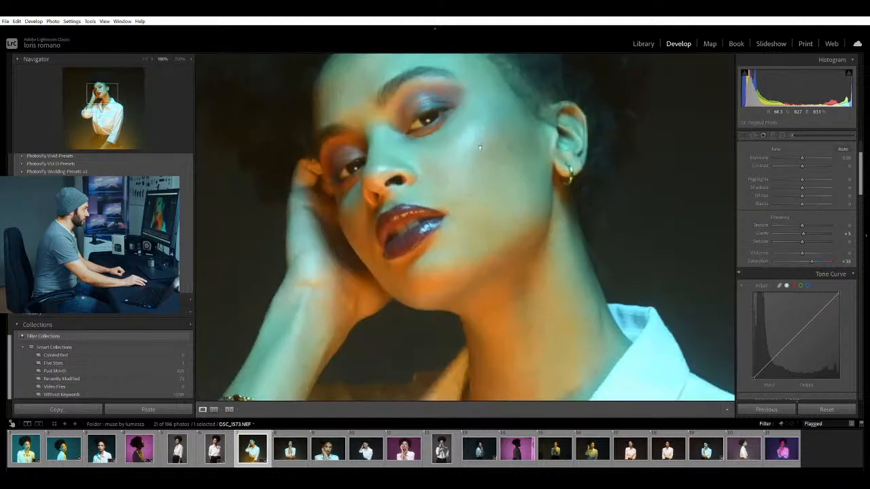
pyautogui.press('z')
pyautogui.press('z')
pyautogui.scroll(-3, 803, 231)
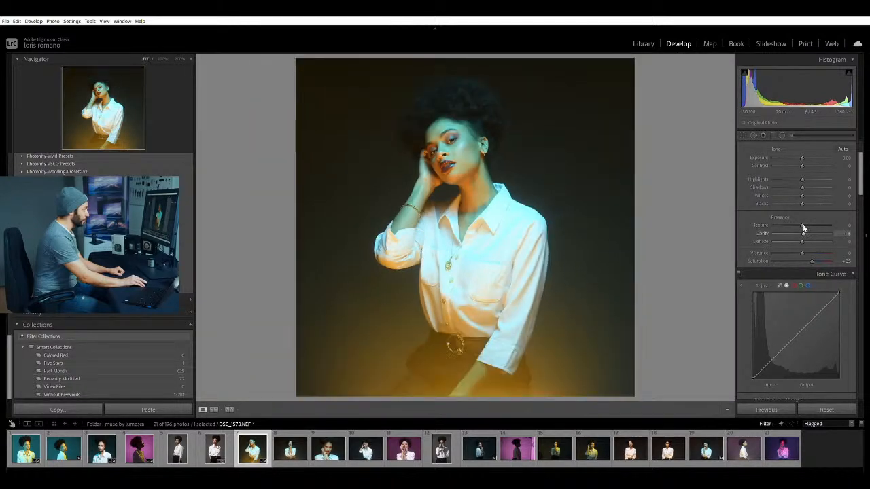
pyautogui.scroll(10, 809, 228)
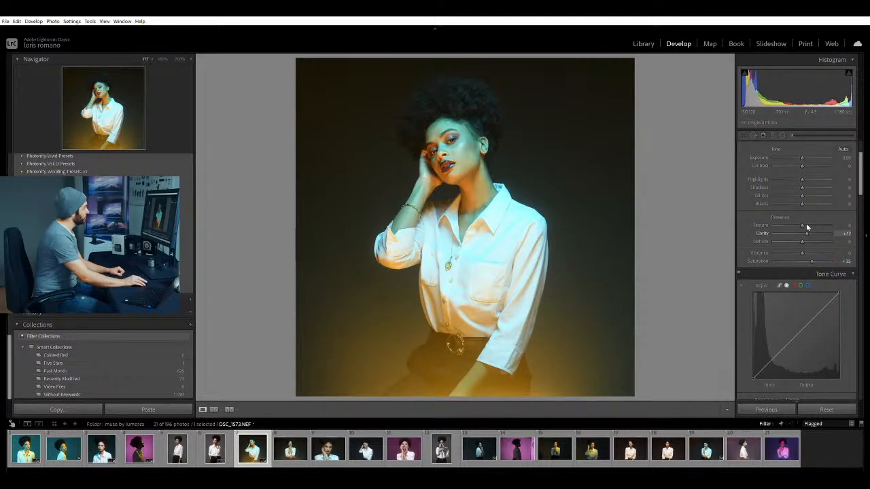
# Remove the small blemishes on the woman's lit cheek with Heal spots of size 15.
pyautogui.click(565, 233)
pyautogui.moveTo(565, 233); pyautogui.dragTo(525, 275)
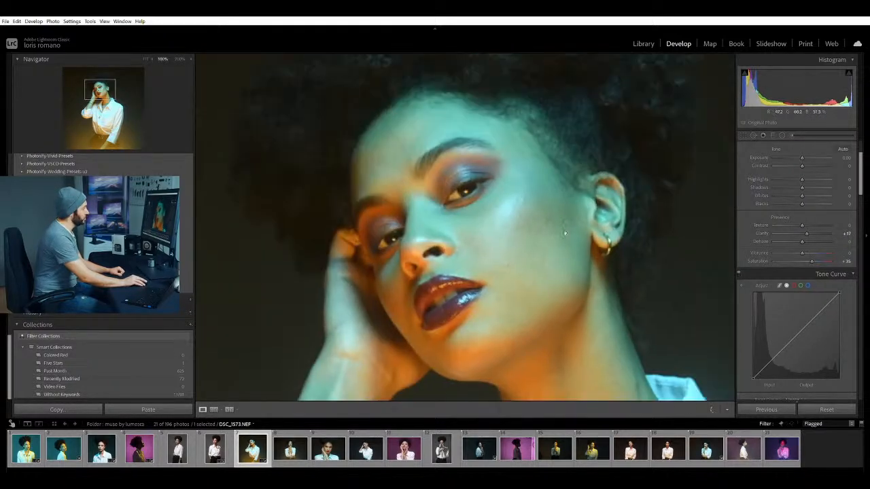
pyautogui.click(753, 135)
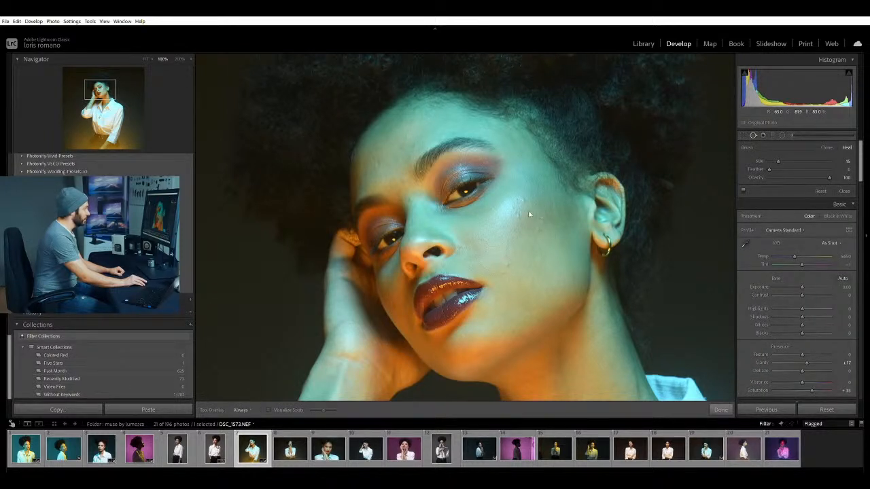
pyautogui.click(528, 192)
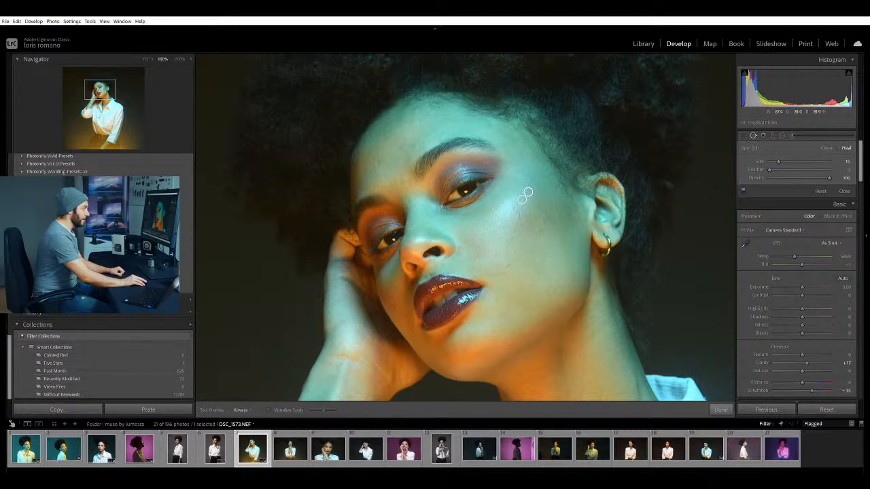
pyautogui.moveTo(528, 192); pyautogui.dragTo(535, 201)
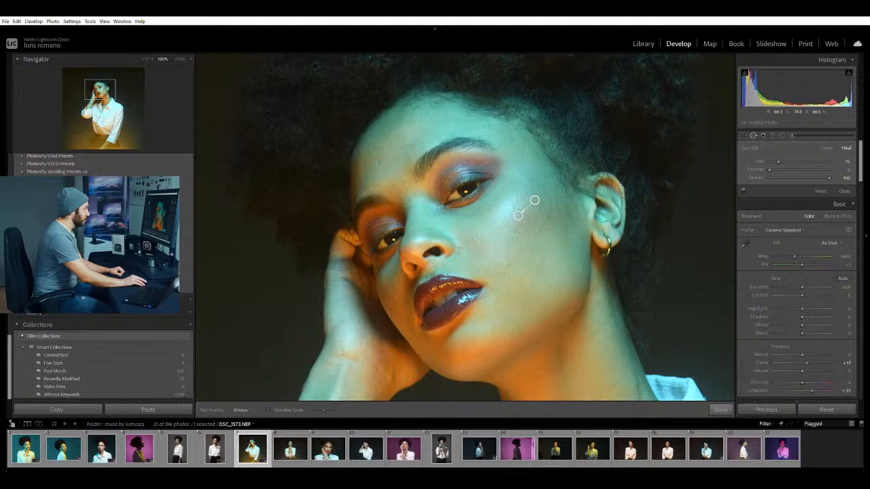
pyautogui.moveTo(535, 200); pyautogui.dragTo(524, 265)
pyautogui.moveTo(524, 265); pyautogui.dragTo(540, 220)
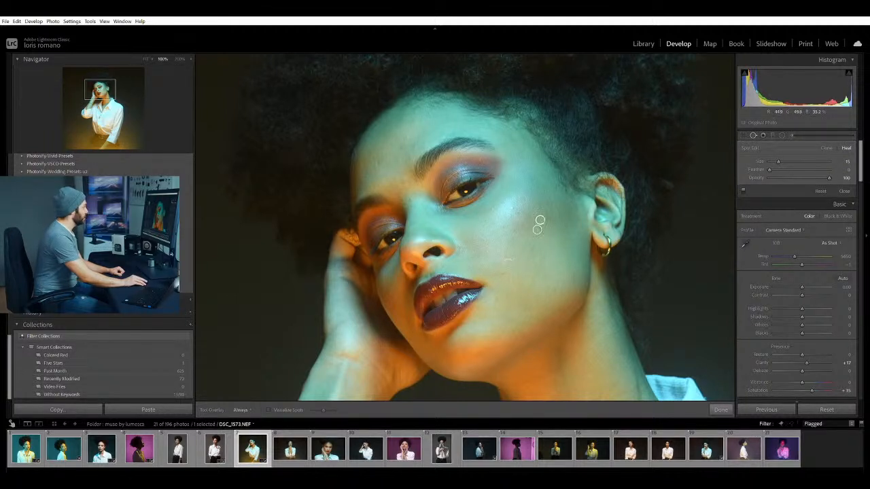
# Heal the blemishes on the woman's forehead and close spot removal, returning to the full photo.
pyautogui.click(381, 152)
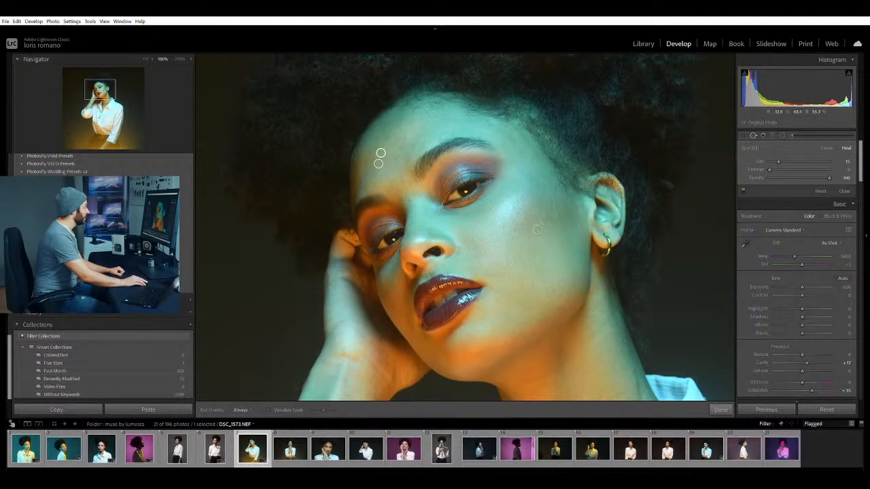
pyautogui.moveTo(381, 153); pyautogui.dragTo(397, 155)
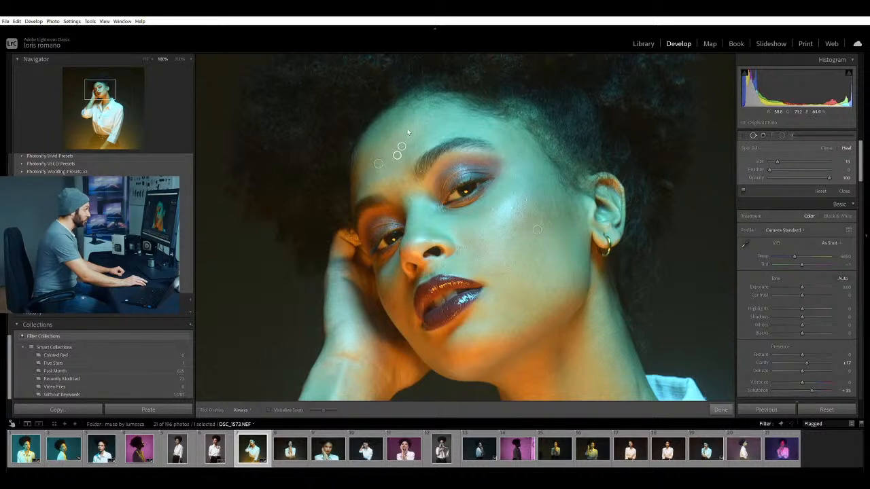
pyautogui.click(753, 135)
pyautogui.click(689, 263)
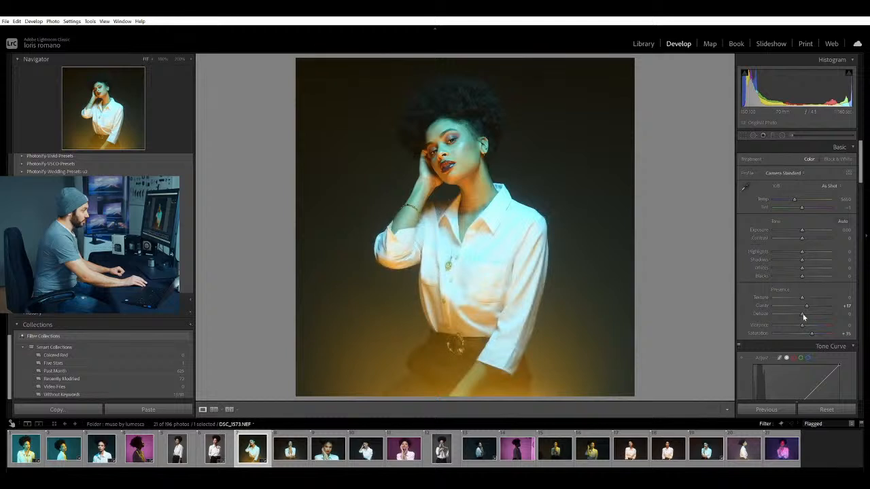
# Set the Calibration shadows tint to +6 for the white-shirt portrait.
pyautogui.scroll(-3, 746, 289)
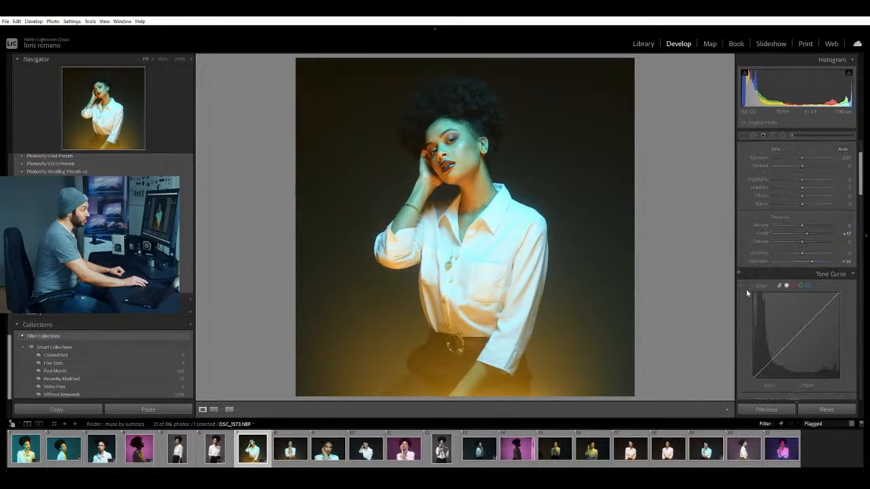
pyautogui.scroll(-6, 746, 289)
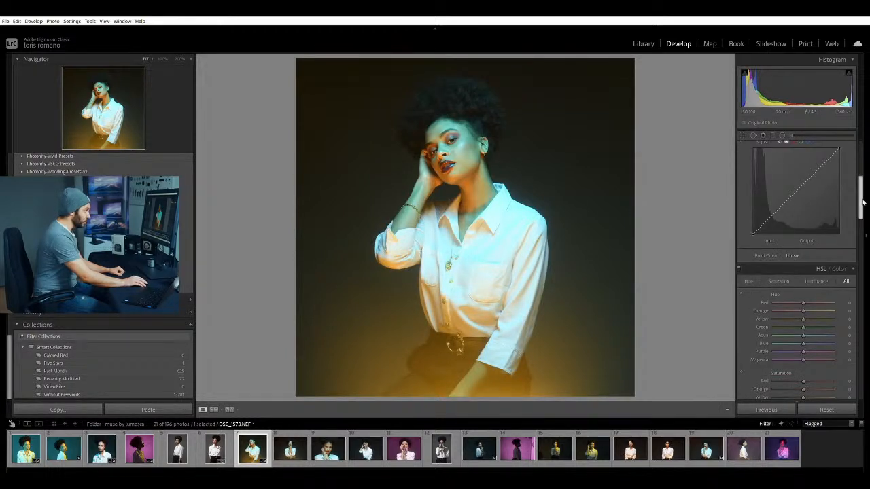
pyautogui.moveTo(863, 202); pyautogui.dragTo(848, 397)
pyautogui.moveTo(804, 298)
pyautogui.mouseDown()
pyautogui.moveTo(812, 298)
pyautogui.moveTo(789, 299)
pyautogui.moveTo(819, 302)
pyautogui.moveTo(793, 295)
pyautogui.moveTo(813, 297)
pyautogui.moveTo(797, 292)
pyautogui.moveTo(814, 297)
pyautogui.moveTo(807, 295)
pyautogui.mouseUp()
# Raise the whites to +29 and check the effect on the woman's face up close.
pyautogui.scroll(15, 807, 294)
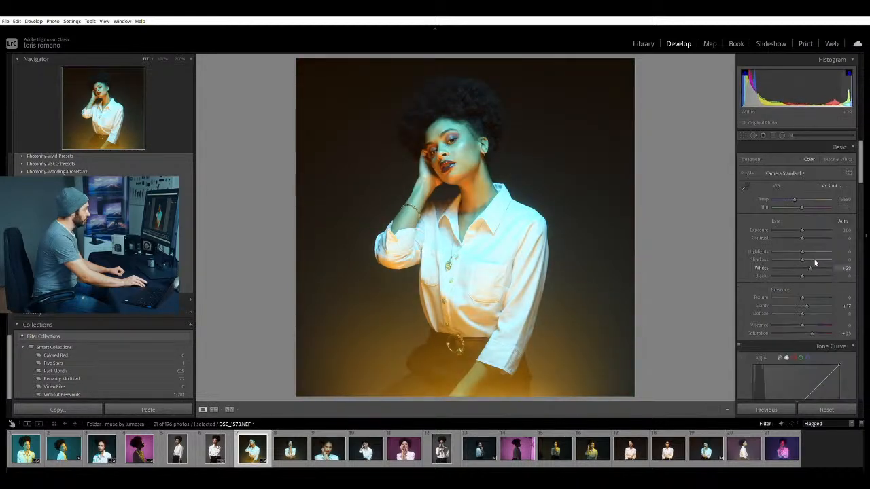
pyautogui.moveTo(801, 261); pyautogui.dragTo(815, 261)
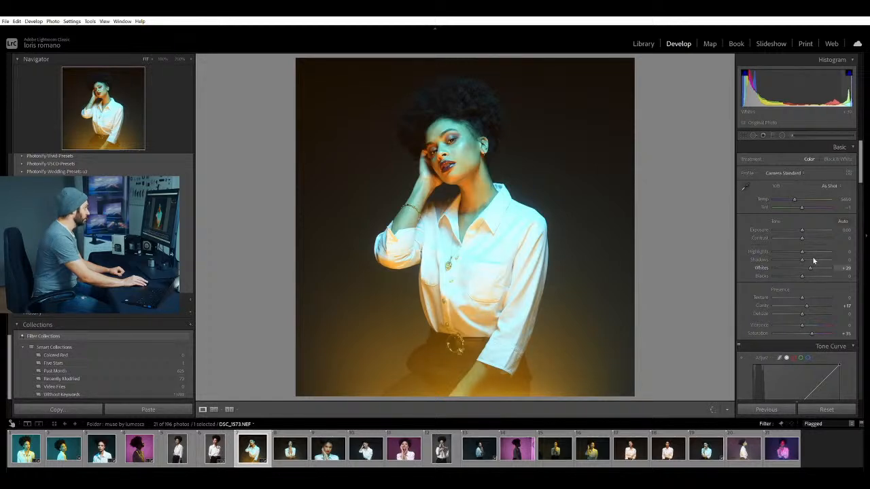
pyautogui.click(464, 144)
pyautogui.click(472, 194)
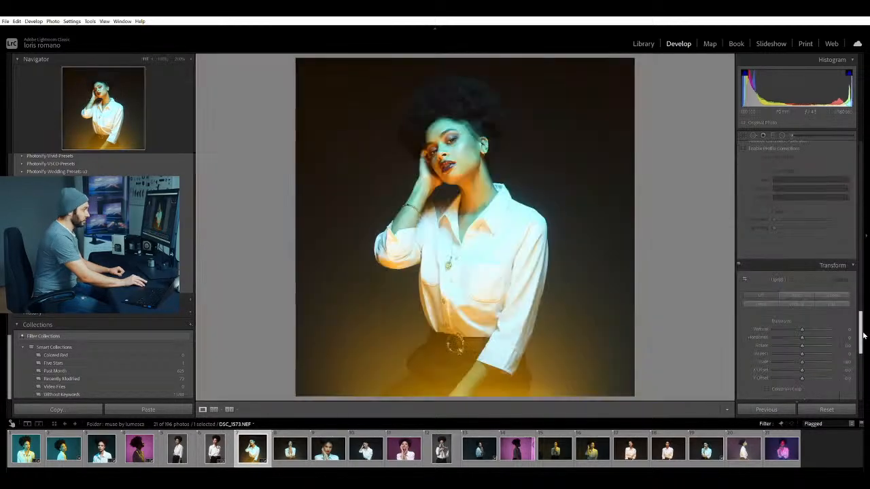
# Try different midtone tints in Color Grading and bring the midtones back to neutral.
pyautogui.moveTo(861, 320); pyautogui.dragTo(864, 256)
pyautogui.scroll(1, 864, 256)
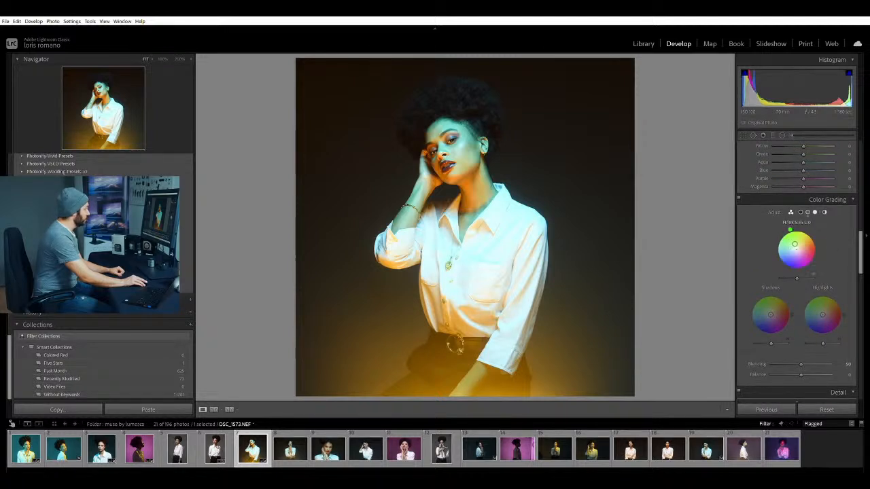
pyautogui.moveTo(796, 250)
pyautogui.mouseDown()
pyautogui.moveTo(792, 239)
pyautogui.moveTo(803, 268)
pyautogui.moveTo(789, 253)
pyautogui.mouseUp()
pyautogui.moveTo(786, 246); pyautogui.dragTo(791, 252)
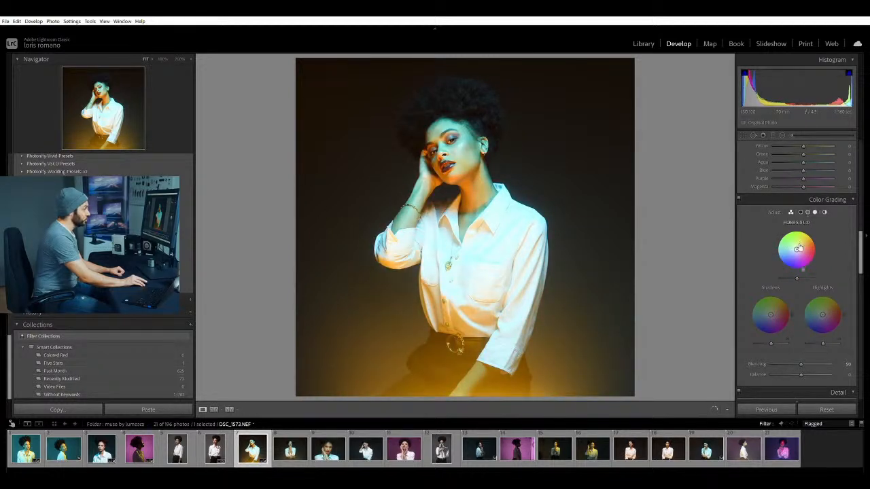
# Tint the shadows magenta-red in Color Grading, around hue 331, comparing against the untinted shadows.
pyautogui.moveTo(773, 311); pyautogui.dragTo(775, 317)
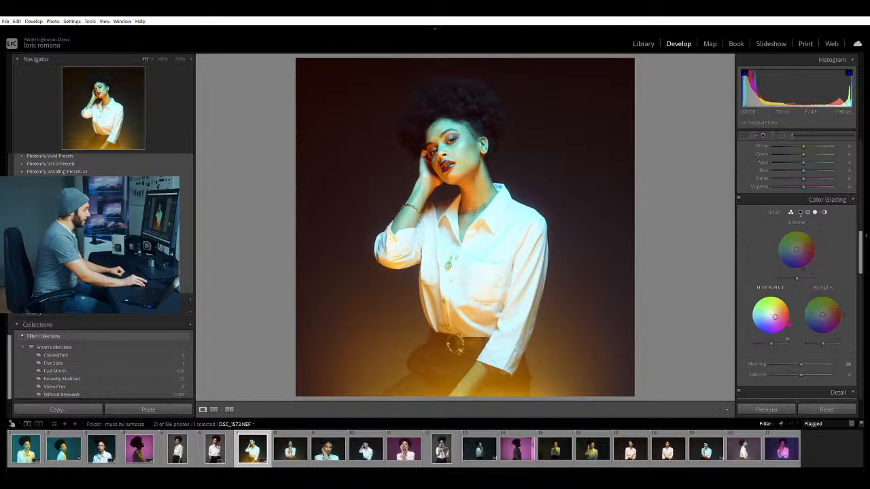
pyautogui.doubleClick(789, 331)
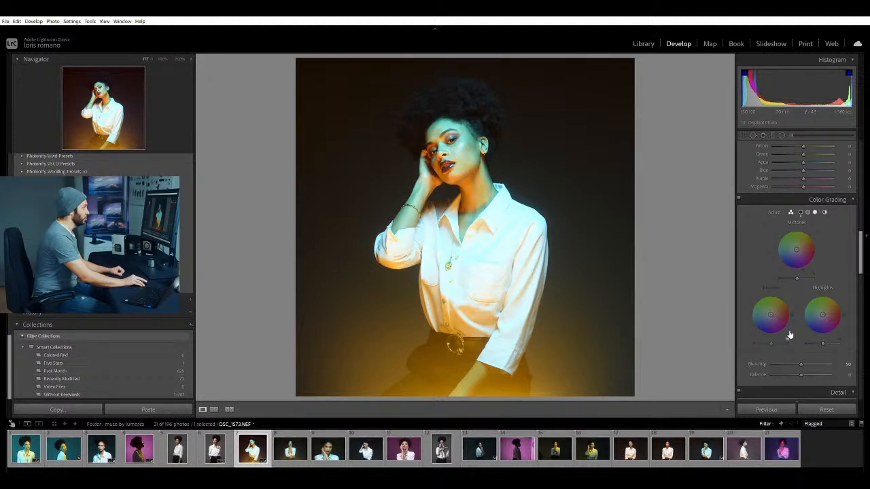
pyautogui.moveTo(786, 331); pyautogui.dragTo(789, 325)
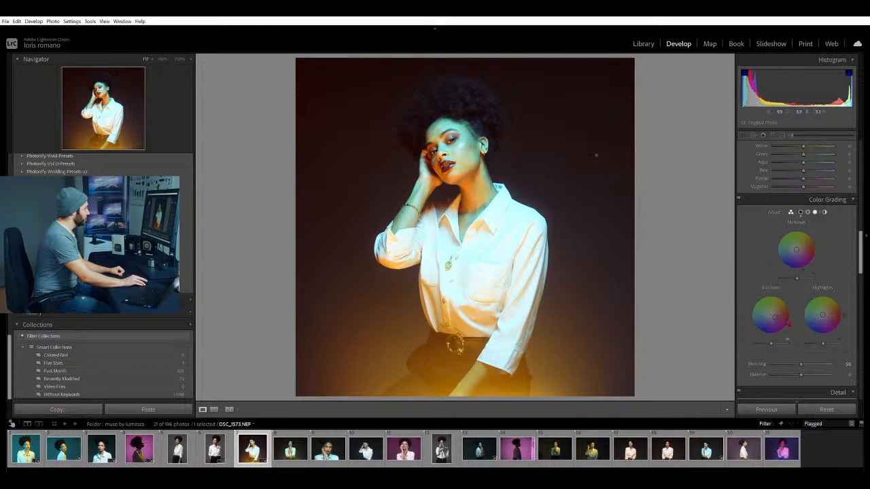
pyautogui.click(459, 146)
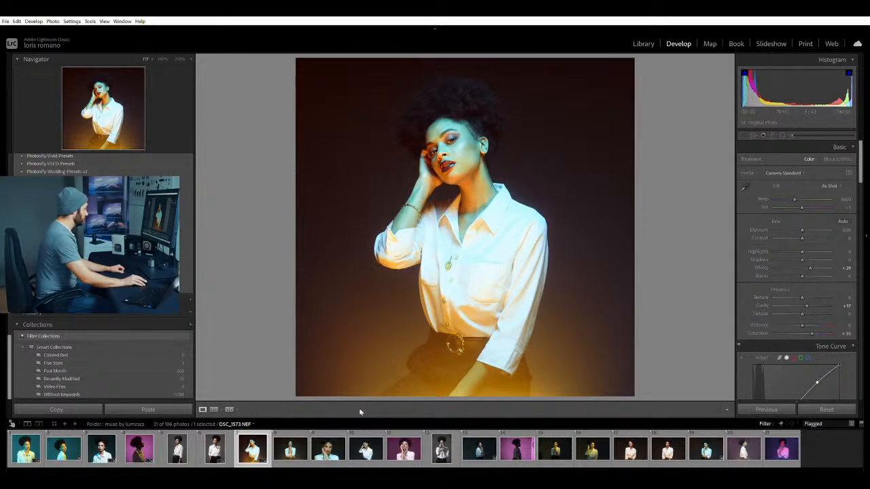
# Paste the edit settings from DSC_1573 onto DSC_1579 and the purple-background portrait DSC_1621.
pyautogui.click(403, 449)
pyautogui.click(283, 442)
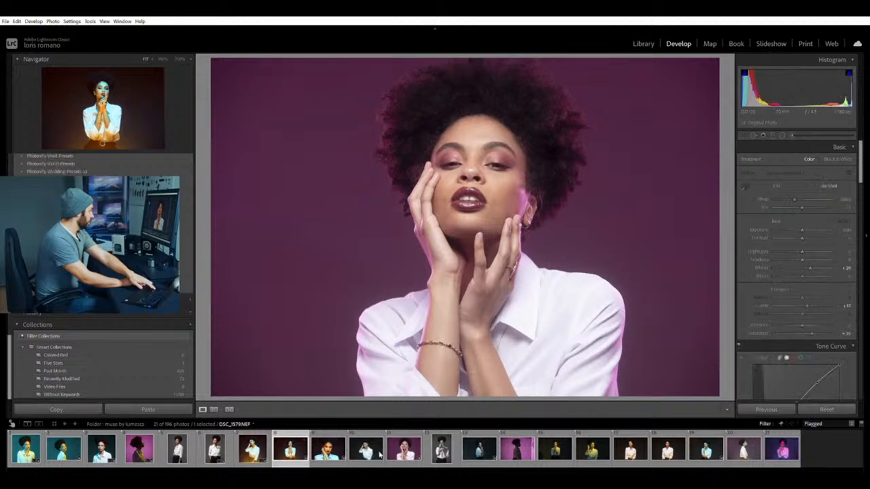
pyautogui.keyDown('ctrl'); pyautogui.click(404, 448); pyautogui.keyUp('ctrl')
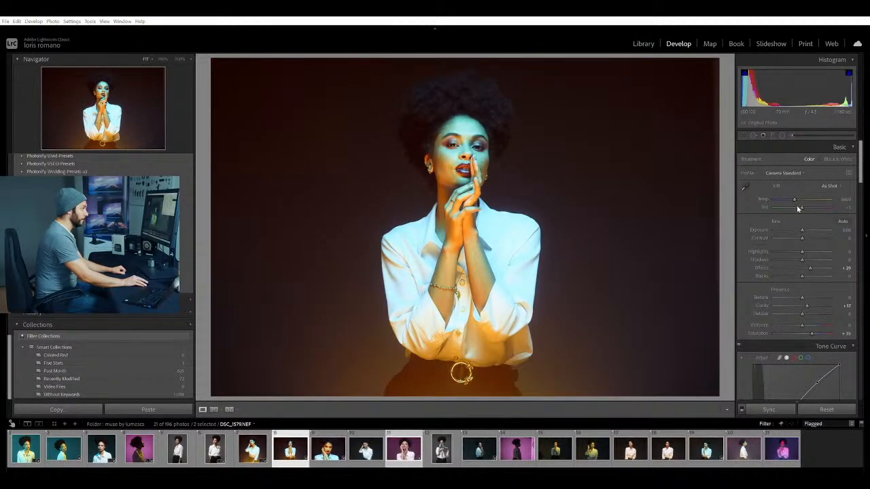
pyautogui.hotkey('ctrl', 'shift', 'v')
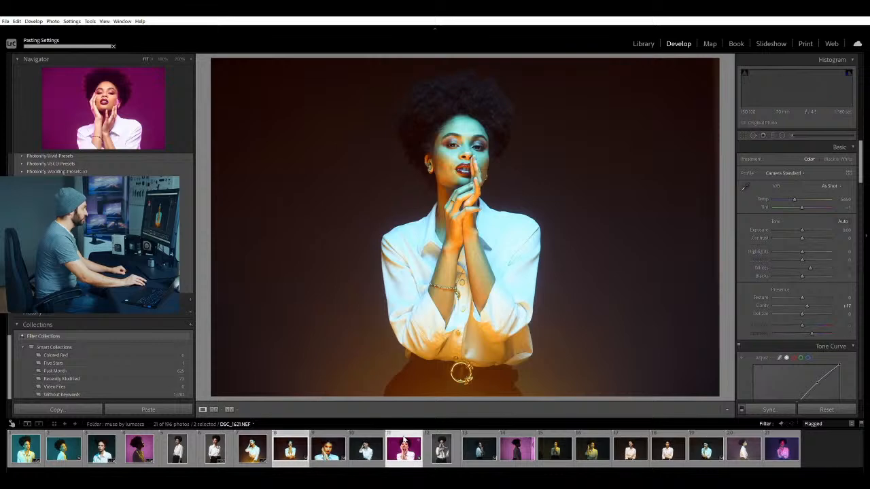
# Compare DSC_1621 before and after the edit side by side, and return to the single-photo view.
pyautogui.click(404, 442)
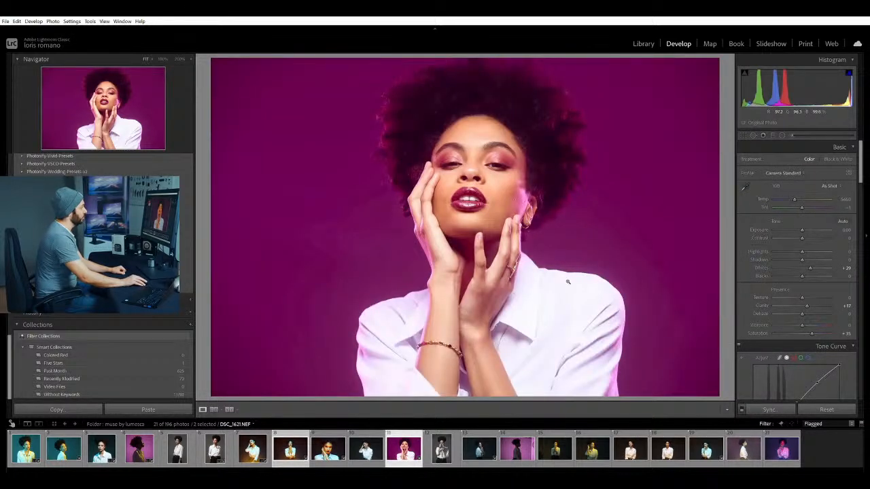
pyautogui.click(229, 408)
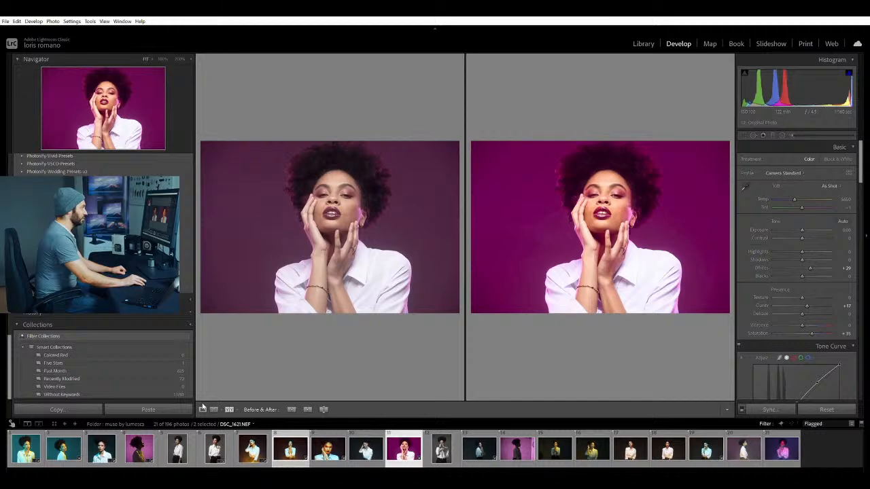
pyautogui.click(203, 409)
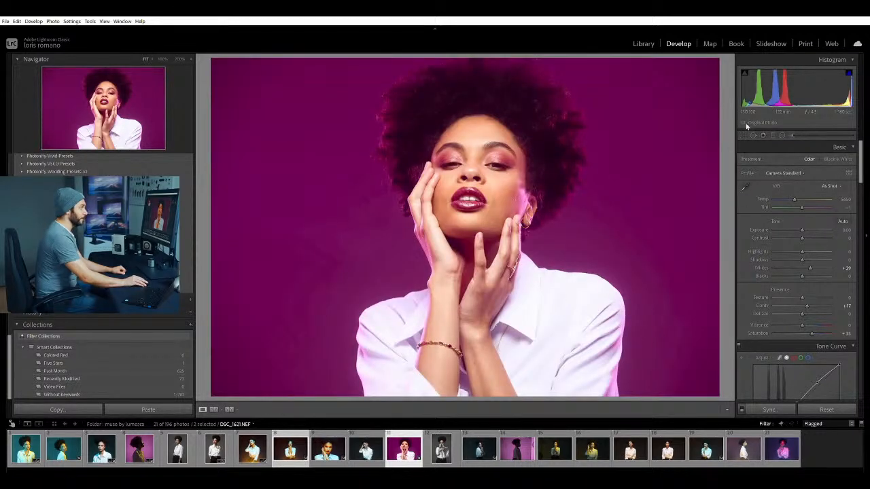
# Crop DSC_1621 to a 1 x 1 aspect with the woman near the center.
pyautogui.click(763, 136)
pyautogui.click(834, 158)
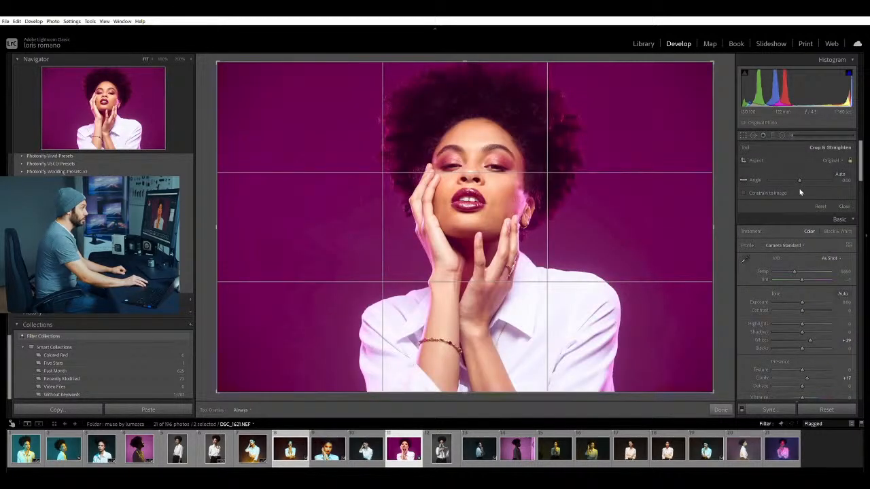
pyautogui.moveTo(558, 224); pyautogui.dragTo(546, 223)
pyautogui.press('Return')
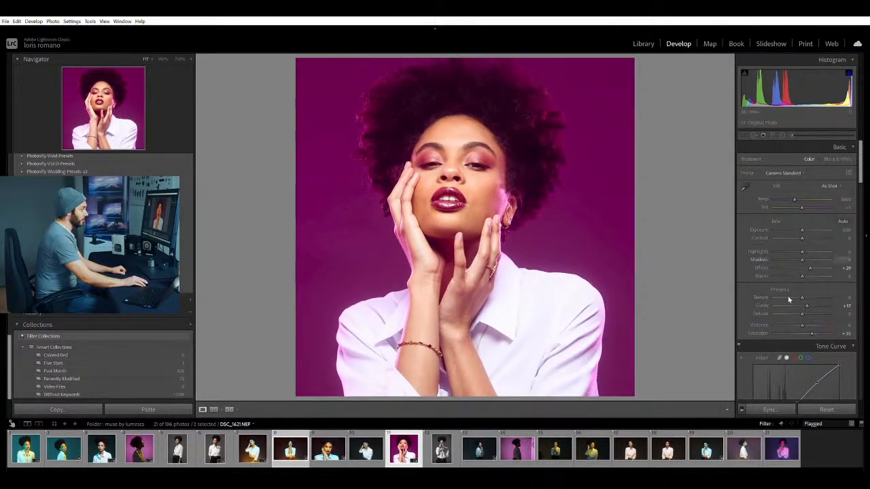
# Reduce the skin tones' saturation by sampling the forehead with targeted adjustment, to orange -17 and red -1.
pyautogui.scroll(-2, 747, 291)
pyautogui.scroll(-2, 747, 290)
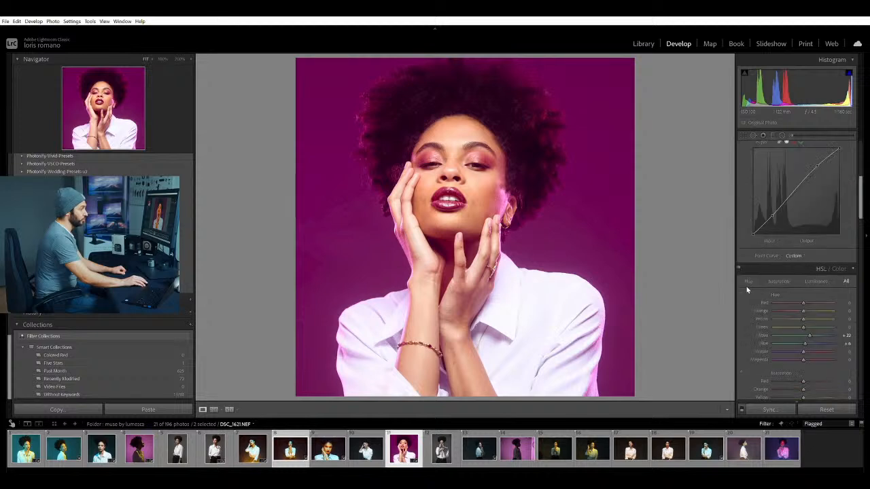
pyautogui.scroll(-2, 746, 286)
pyautogui.click(742, 286)
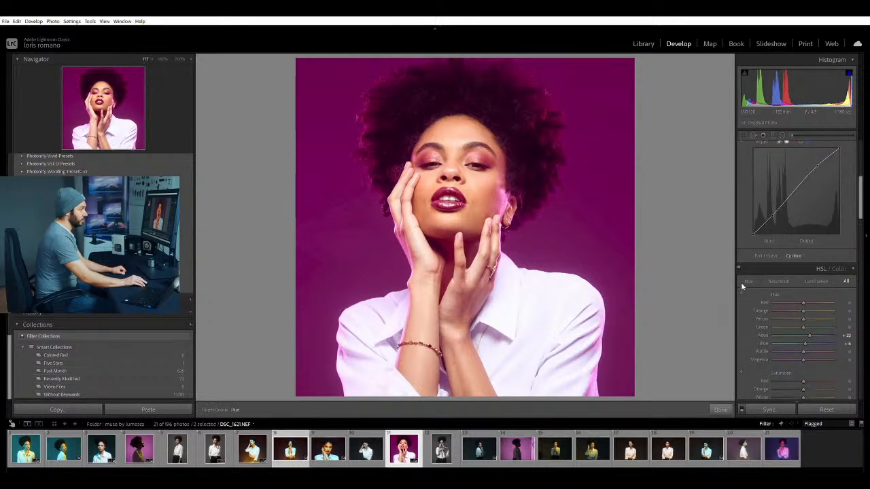
pyautogui.click(741, 366)
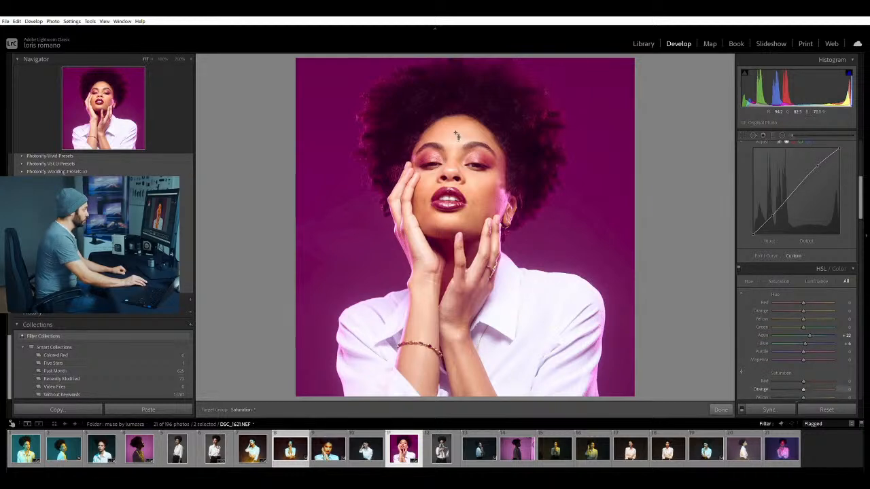
pyautogui.moveTo(456, 129); pyautogui.dragTo(457, 133)
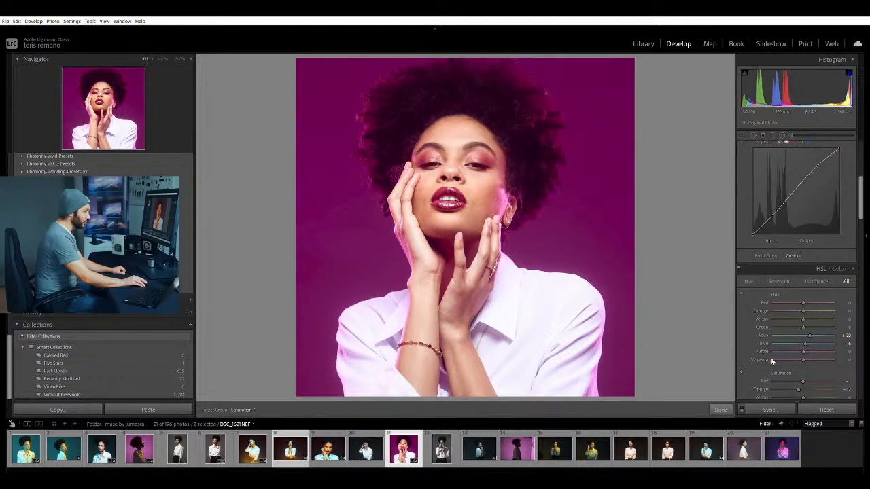
pyautogui.scroll(-4, 744, 346)
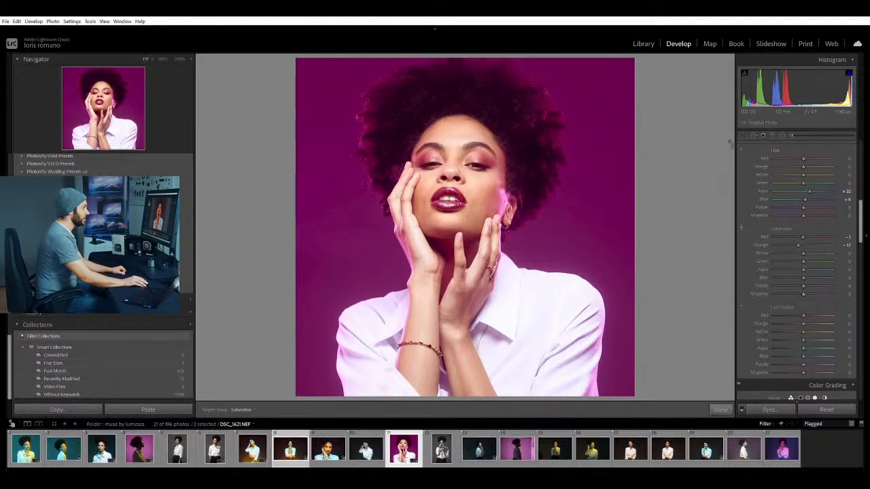
pyautogui.press('Escape')
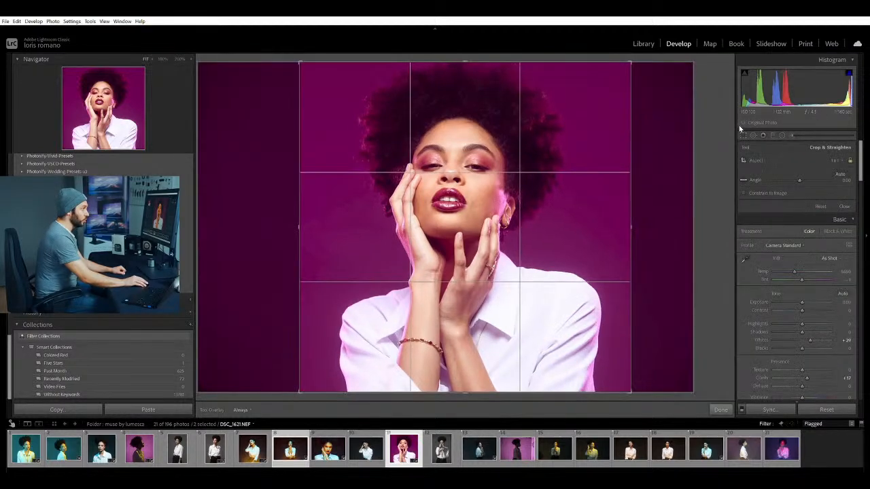
# Fine-tune the blue primary saturation in the Calibration settings of DSC_1621.
pyautogui.scroll(5, 741, 204)
pyautogui.scroll(-15, 740, 285)
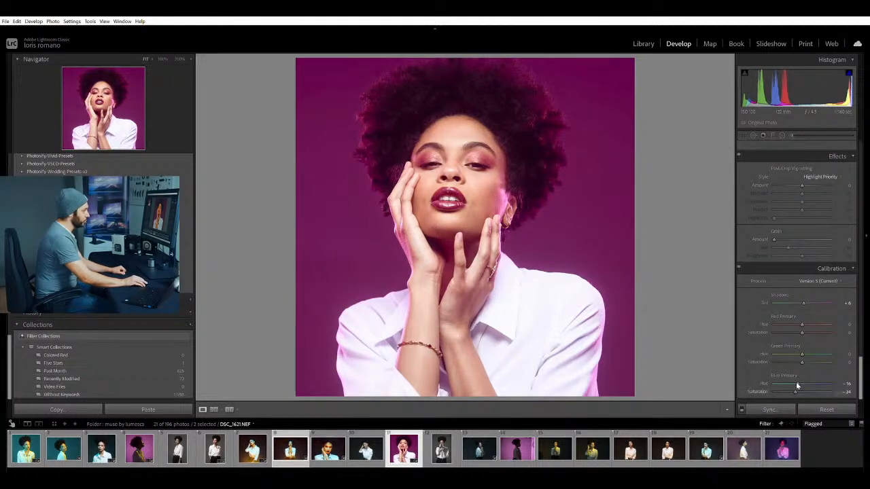
pyautogui.moveTo(795, 390)
pyautogui.mouseDown()
pyautogui.moveTo(803, 386)
pyautogui.moveTo(796, 385)
pyautogui.mouseUp()
pyautogui.click(792, 391)
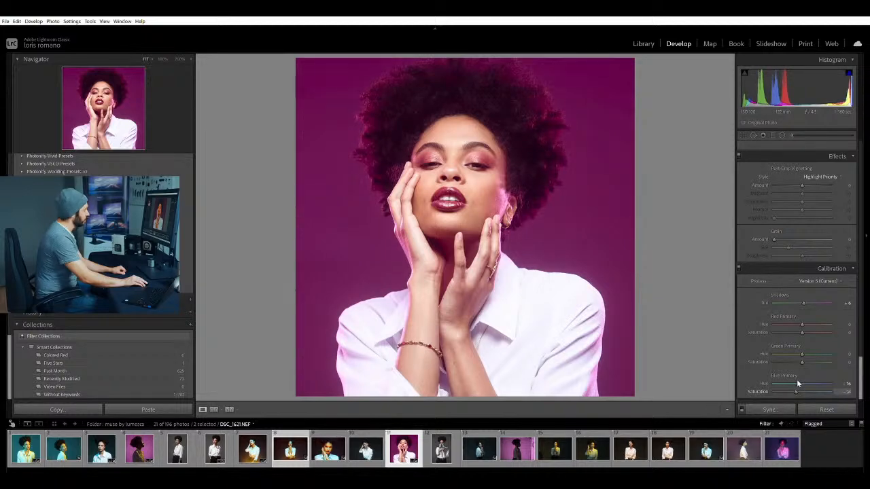
# Heal the small blemishes on the woman's pink-lit cheek in DSC_1621 with Spot Removal in Heal mode at size 20.
pyautogui.press('q')
pyautogui.press('z')
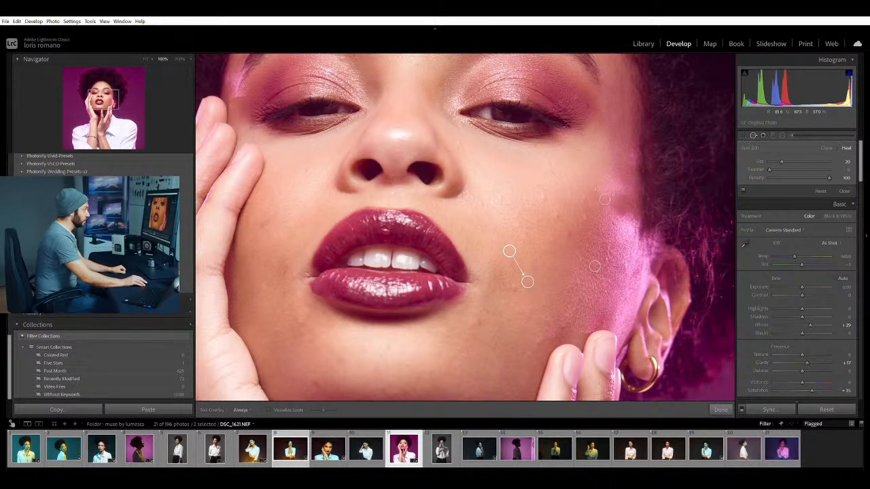
pyautogui.click(512, 286)
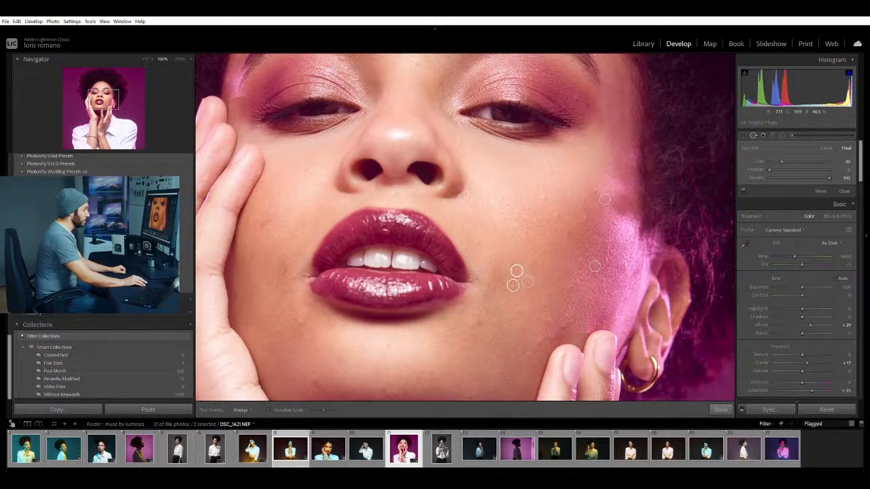
pyautogui.click(573, 226)
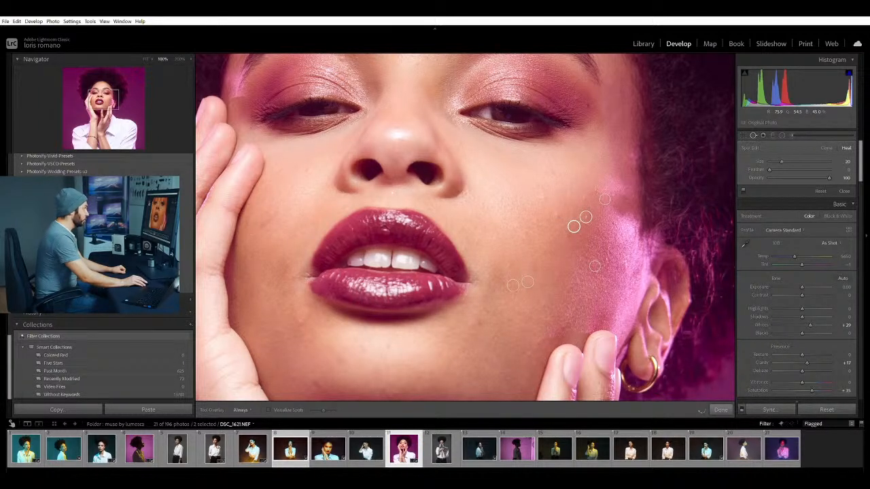
pyautogui.moveTo(574, 226); pyautogui.dragTo(566, 227)
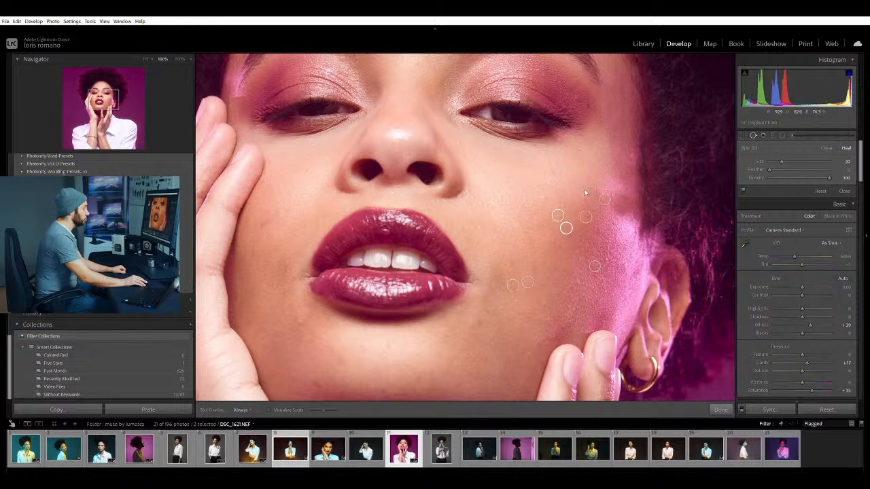
pyautogui.moveTo(566, 228); pyautogui.dragTo(542, 197)
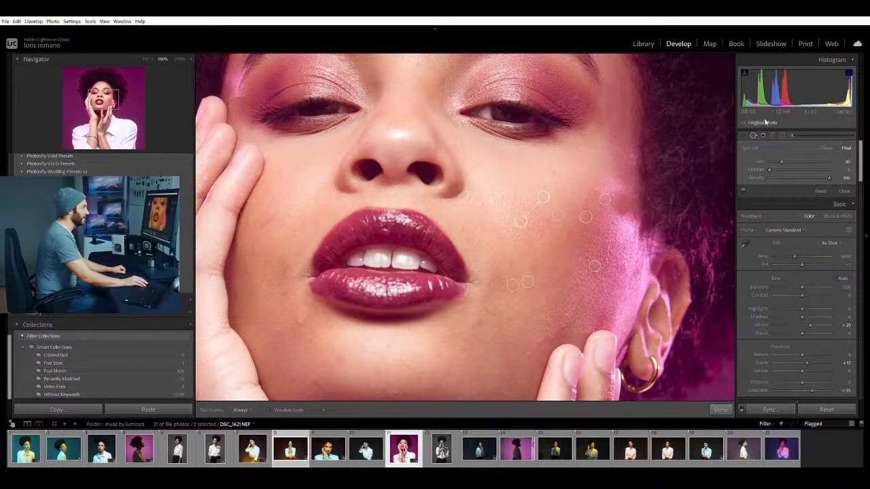
pyautogui.click(753, 135)
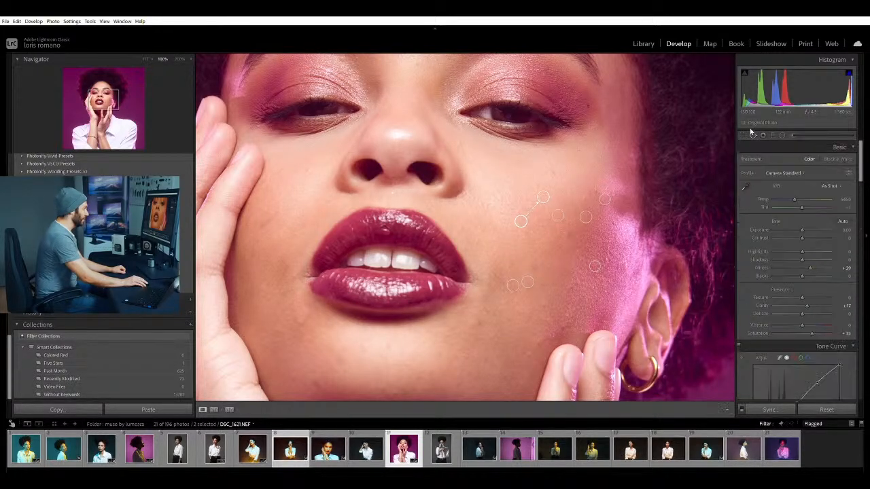
pyautogui.click(519, 172)
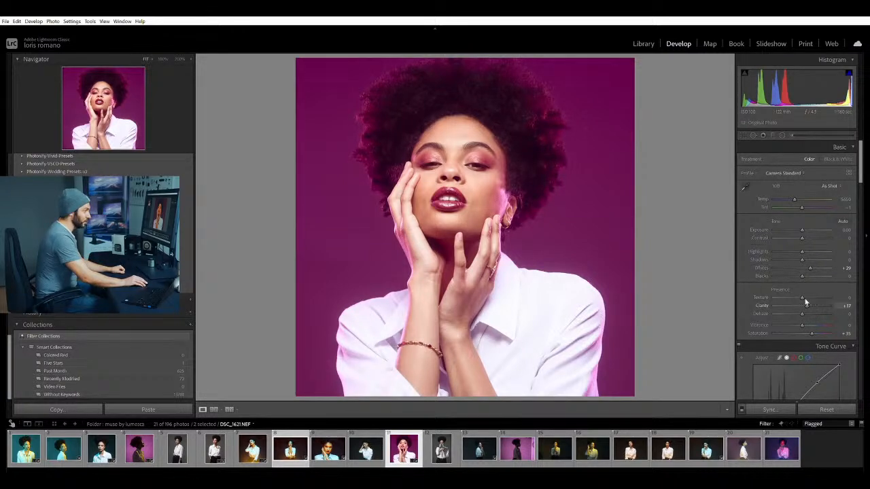
# Set the clarity of DSC_1621 to +11 and its sharpening amount to 67.
pyautogui.moveTo(806, 300); pyautogui.dragTo(804, 300)
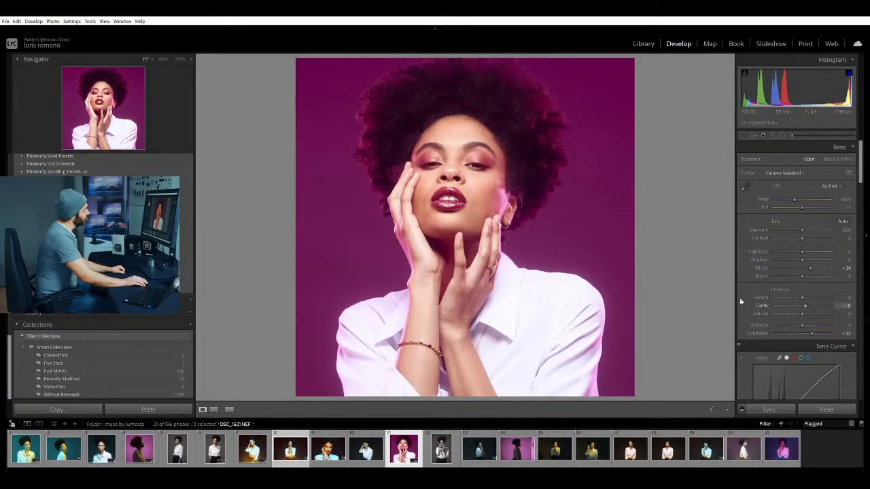
pyautogui.scroll(-3, 762, 311)
pyautogui.scroll(-6, 761, 312)
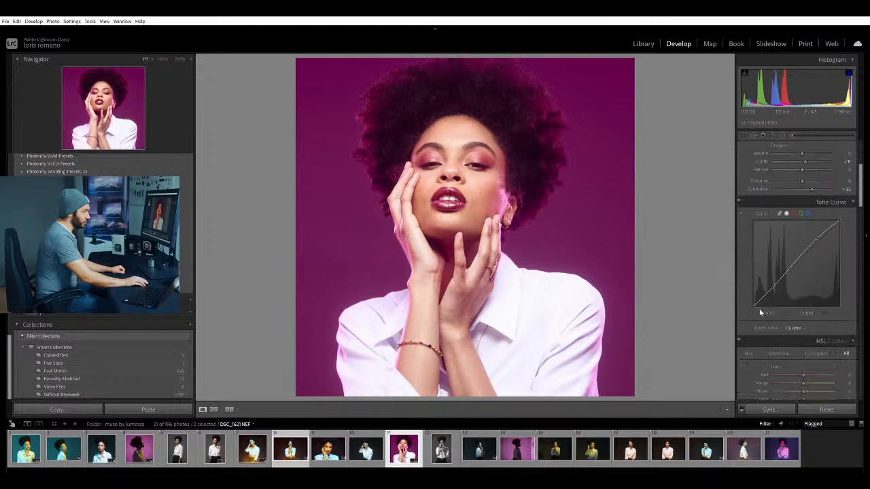
pyautogui.scroll(-10, 761, 312)
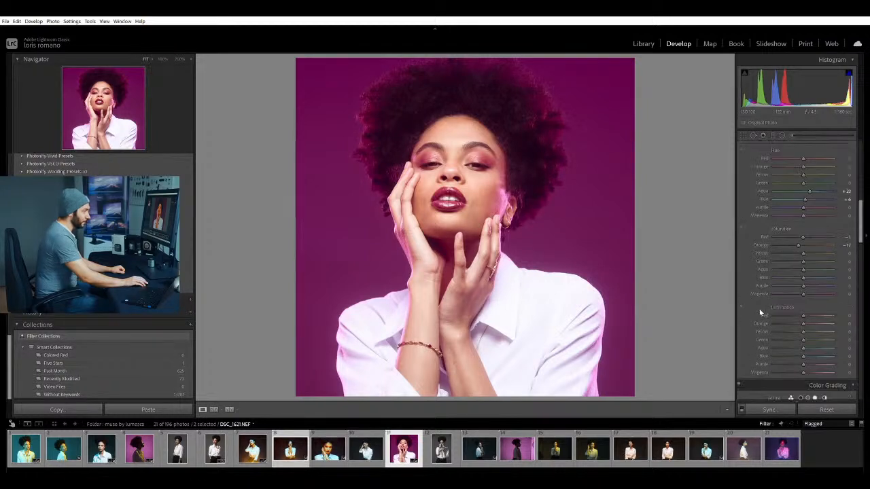
pyautogui.scroll(-8, 761, 312)
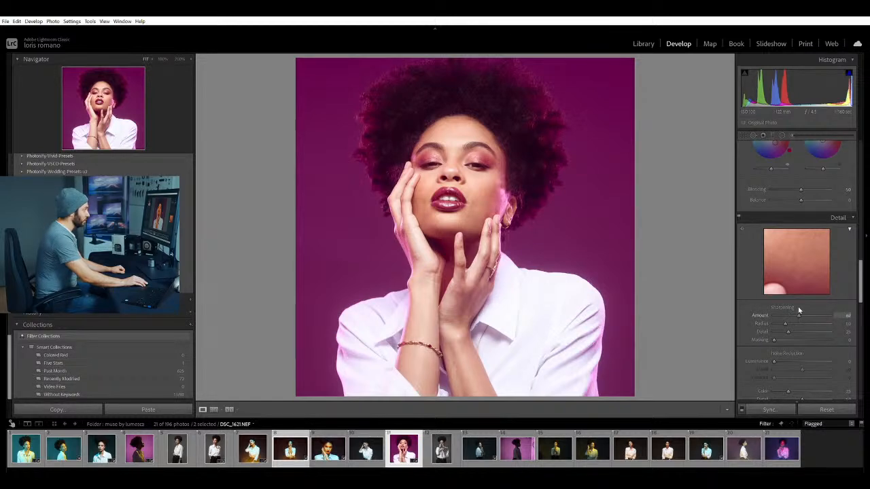
# Examine the face, shirt, bracelet and hands of DSC_1621 at 100% zoom, and check the square crop's framing.
pyautogui.click(433, 141)
pyautogui.moveTo(567, 144); pyautogui.dragTo(520, 172)
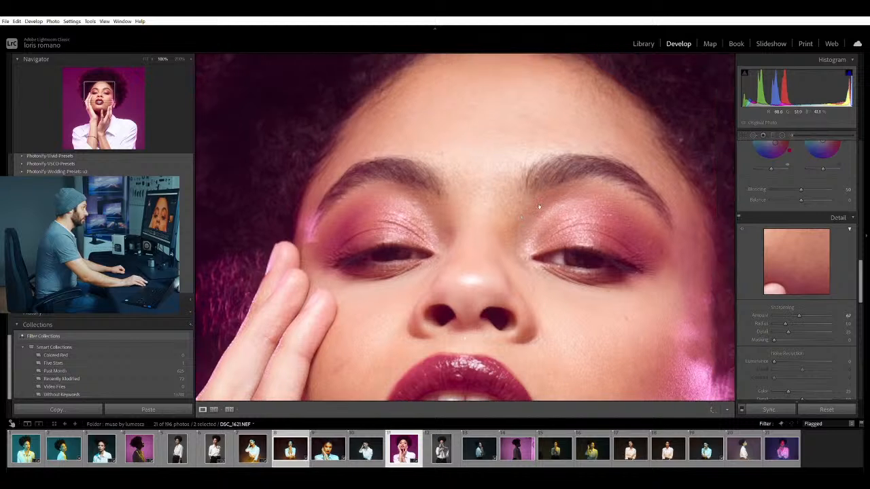
pyautogui.click(753, 134)
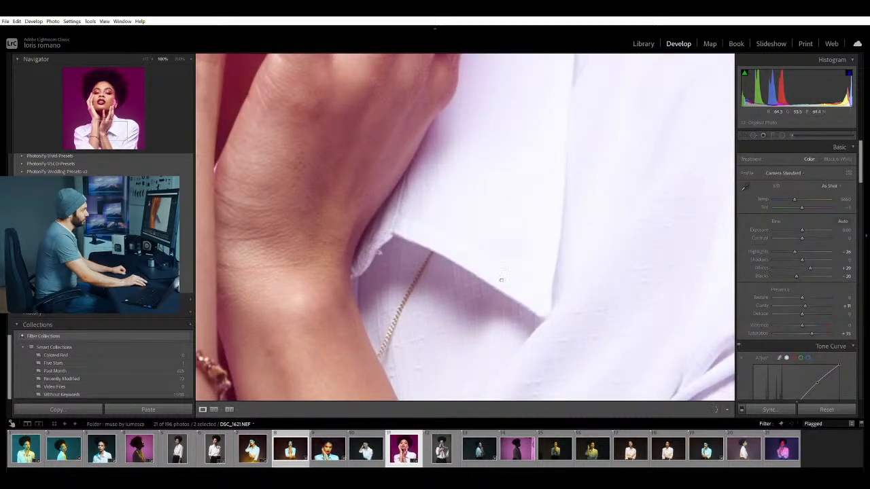
pyautogui.moveTo(501, 280); pyautogui.dragTo(529, 265)
pyautogui.moveTo(406, 320); pyautogui.dragTo(529, 298)
pyautogui.moveTo(360, 291); pyautogui.dragTo(551, 259)
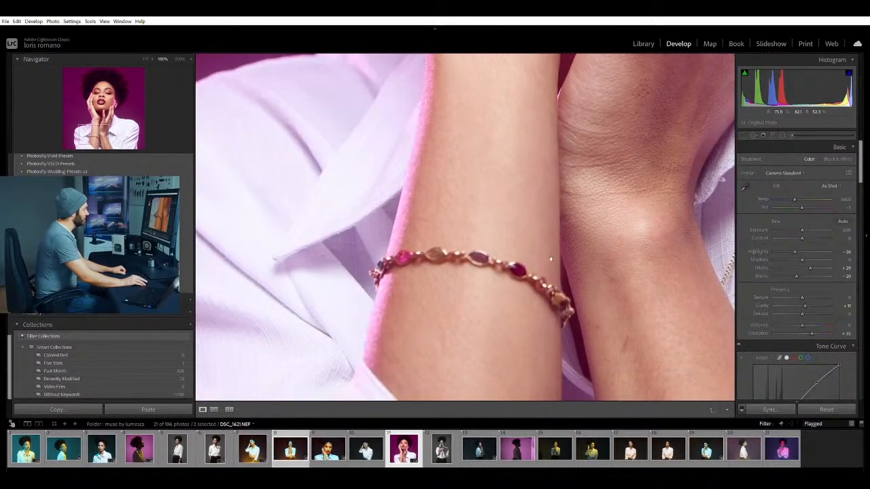
pyautogui.moveTo(381, 272); pyautogui.dragTo(571, 252)
pyautogui.moveTo(471, 281); pyautogui.dragTo(321, 309)
pyautogui.moveTo(654, 95); pyautogui.dragTo(465, 217)
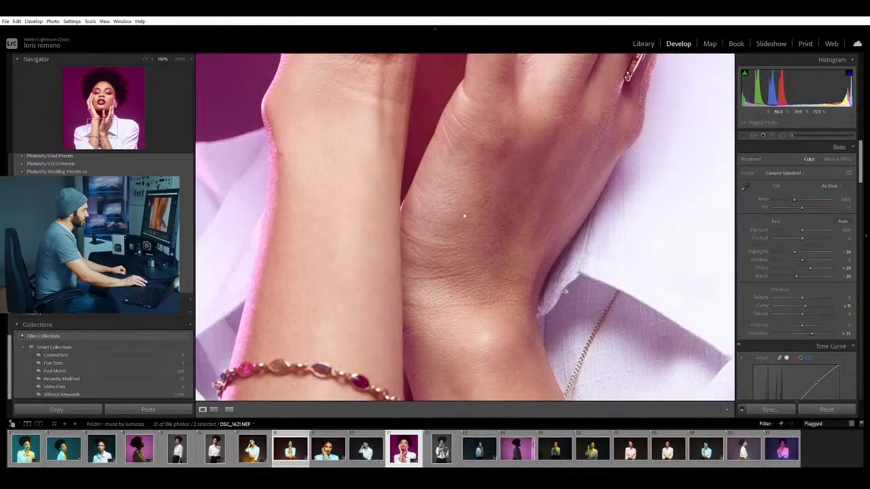
pyautogui.moveTo(674, 98); pyautogui.dragTo(510, 183)
pyautogui.click(515, 181)
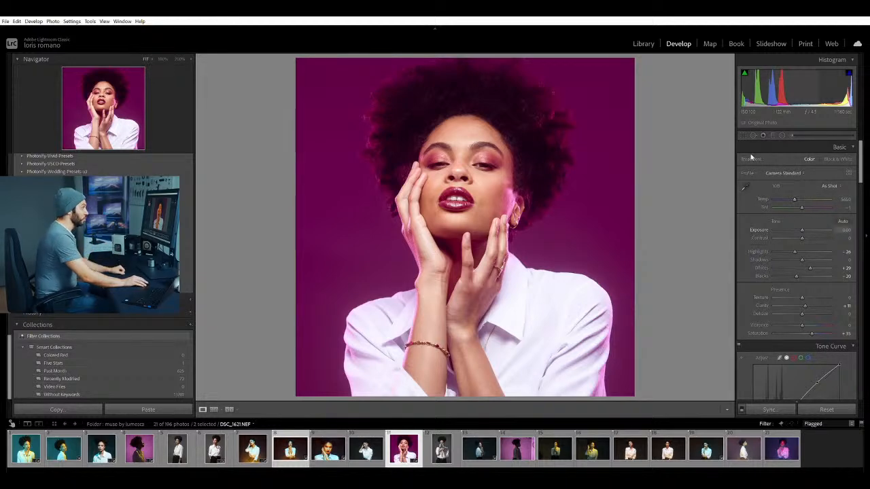
pyautogui.click(744, 134)
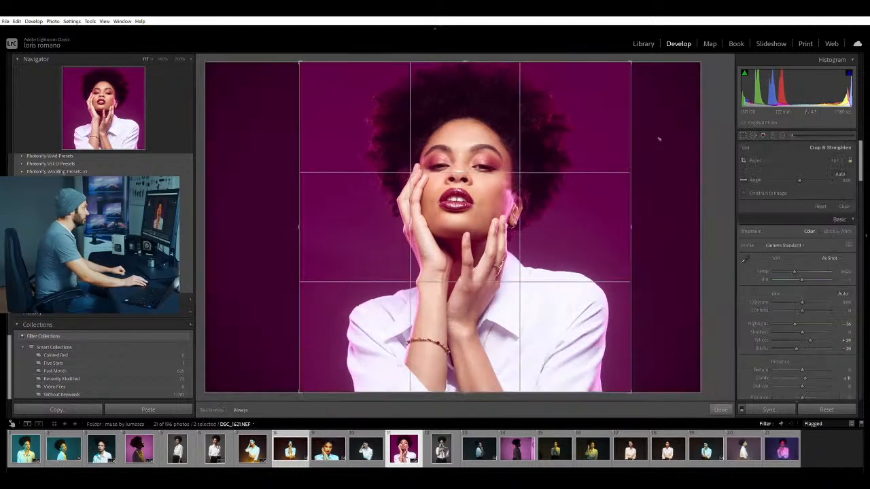
pyautogui.click(744, 135)
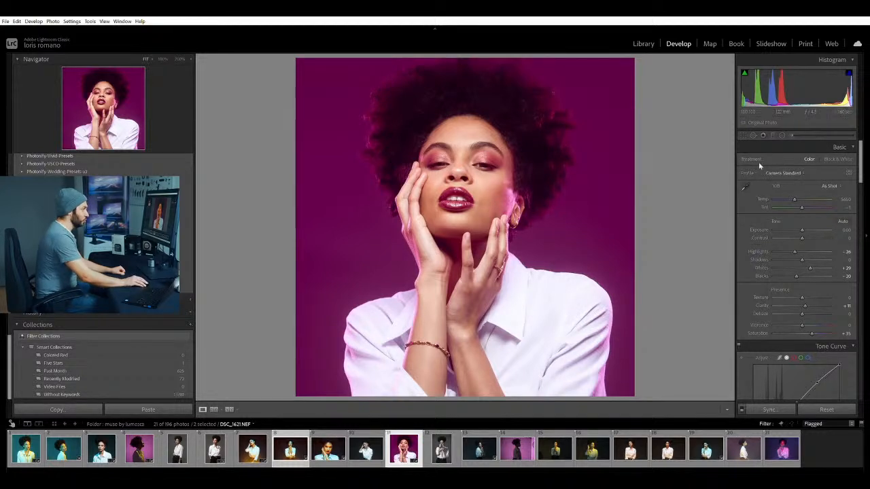
# Apply a graduated filter with Highlights -48 over the shirt and forearms, with a narrow transition starting just below the chin.
pyautogui.click(773, 134)
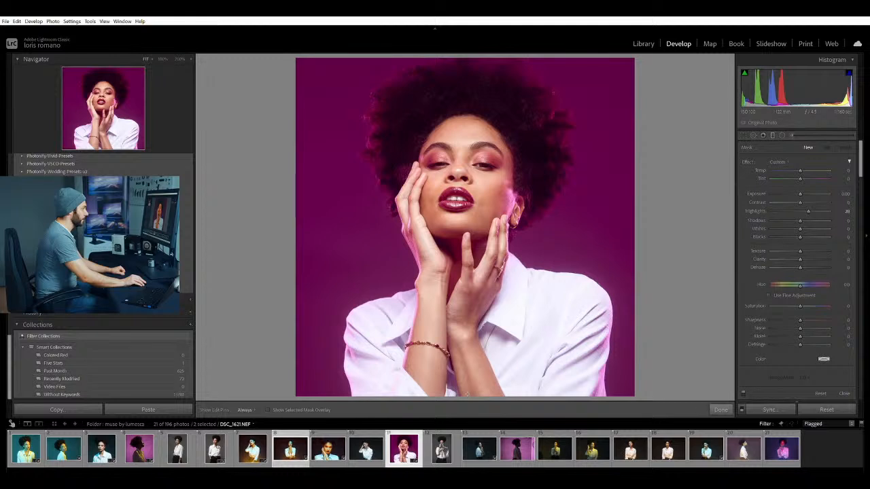
pyautogui.moveTo(462, 106); pyautogui.dragTo(462, 255)
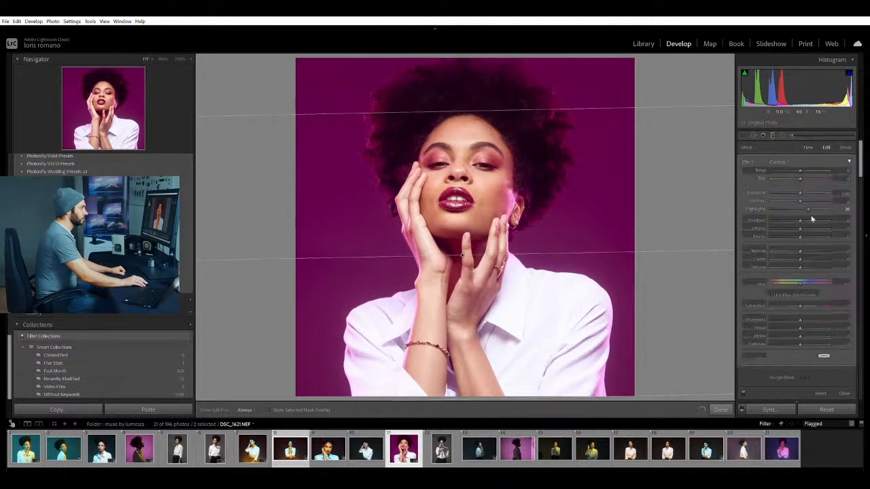
pyautogui.moveTo(802, 201); pyautogui.dragTo(785, 196)
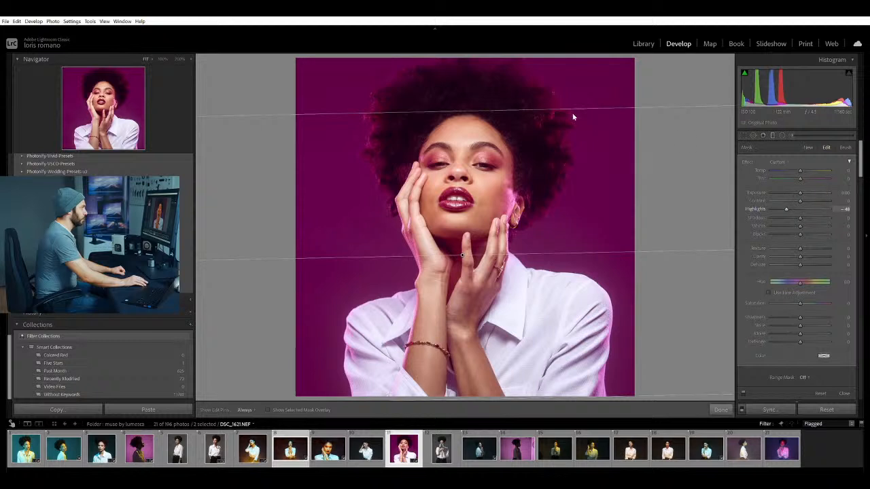
pyautogui.moveTo(564, 126); pyautogui.dragTo(475, 263)
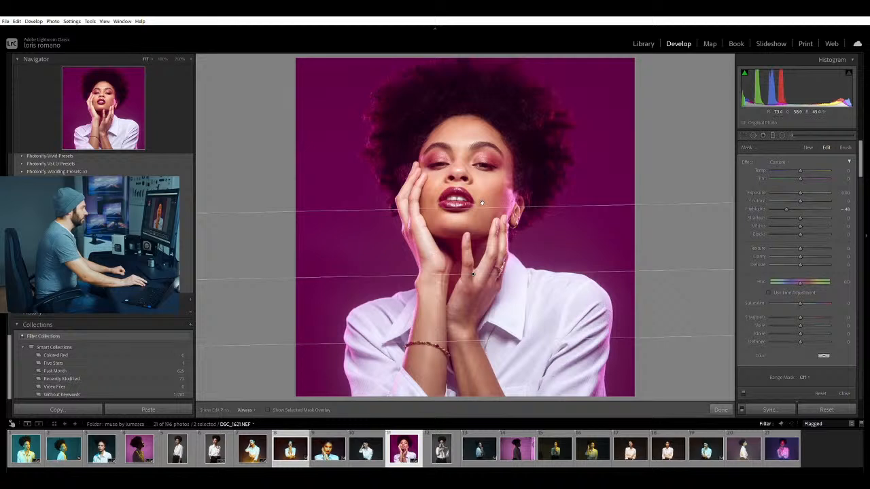
pyautogui.moveTo(476, 210); pyautogui.dragTo(480, 251)
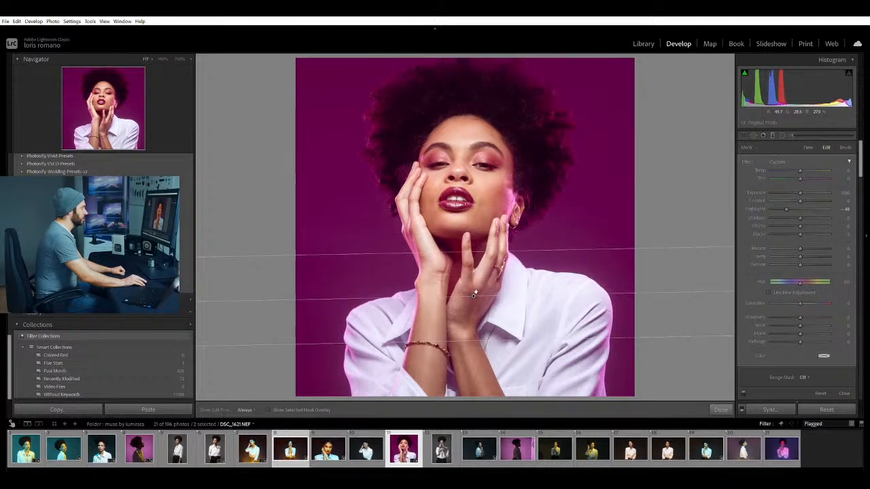
pyautogui.moveTo(473, 296); pyautogui.dragTo(474, 291)
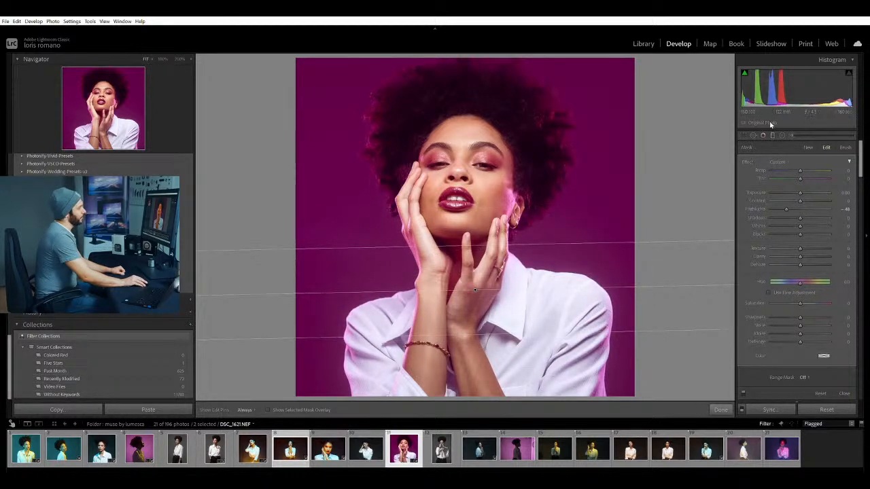
pyautogui.click(763, 135)
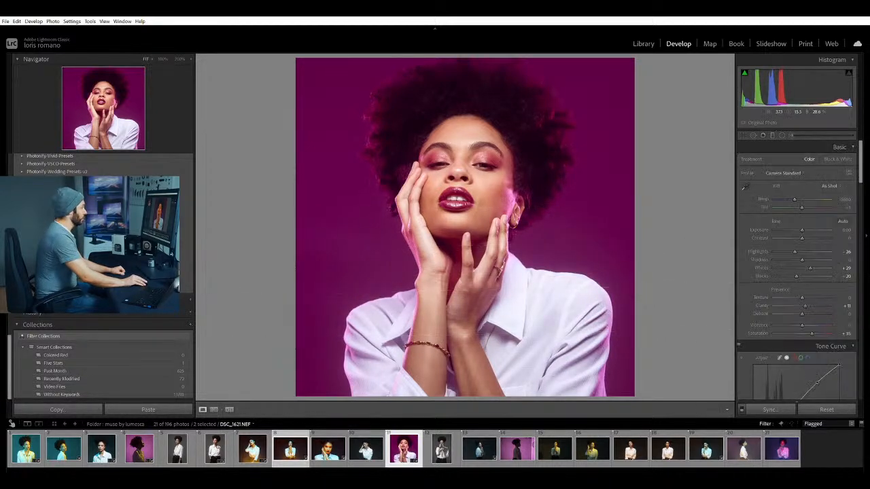
pyautogui.click(470, 147)
pyautogui.click(471, 146)
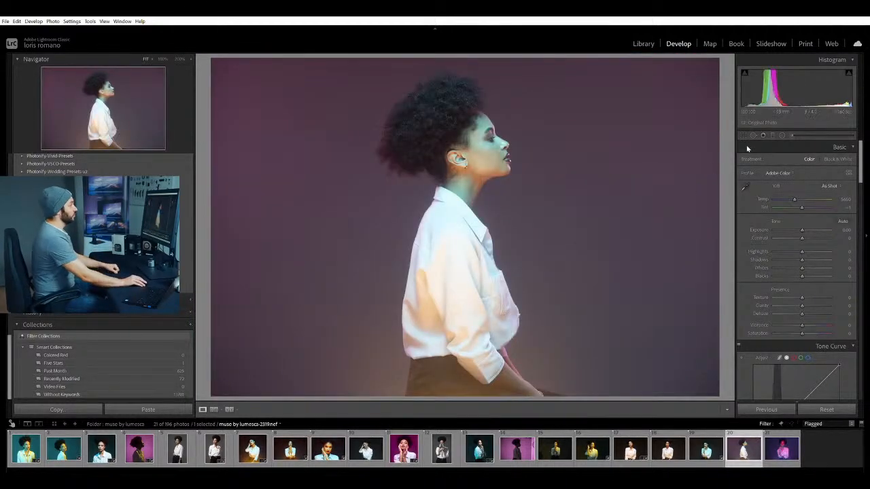
# Crop the profile portrait muse by lumesca-2319 to a 1 x 1 aspect with the woman near the center.
pyautogui.click(743, 136)
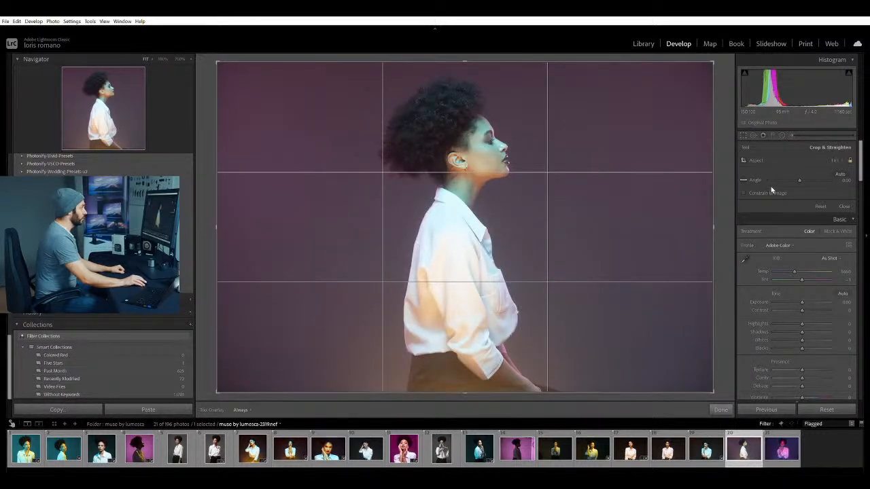
pyautogui.press('a')
pyautogui.press('Return')
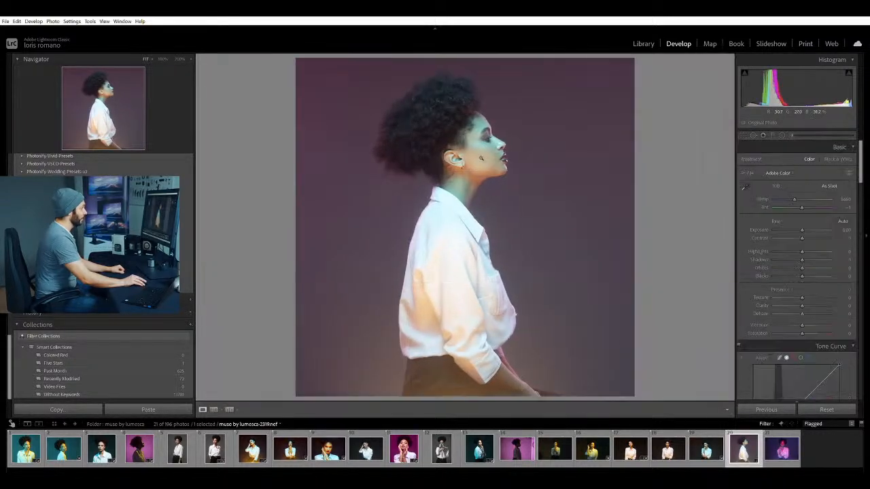
pyautogui.click(581, 121)
pyautogui.click(581, 121)
# Apply the Camera Standard profile from the Camera Matching group to the profile portrait.
pyautogui.click(848, 172)
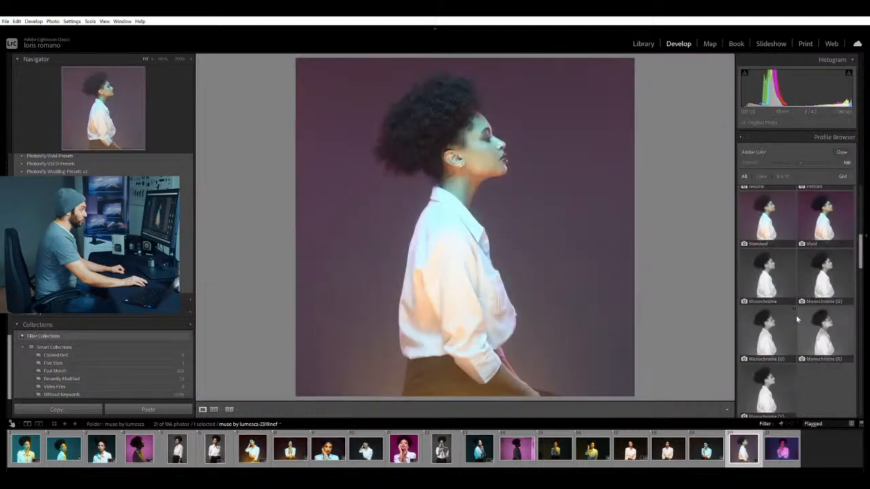
pyautogui.scroll(1, 799, 268)
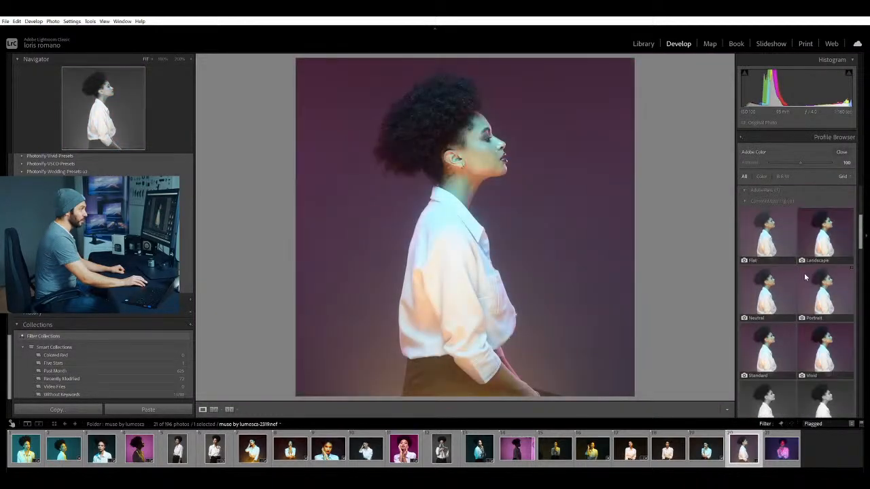
pyautogui.click(763, 351)
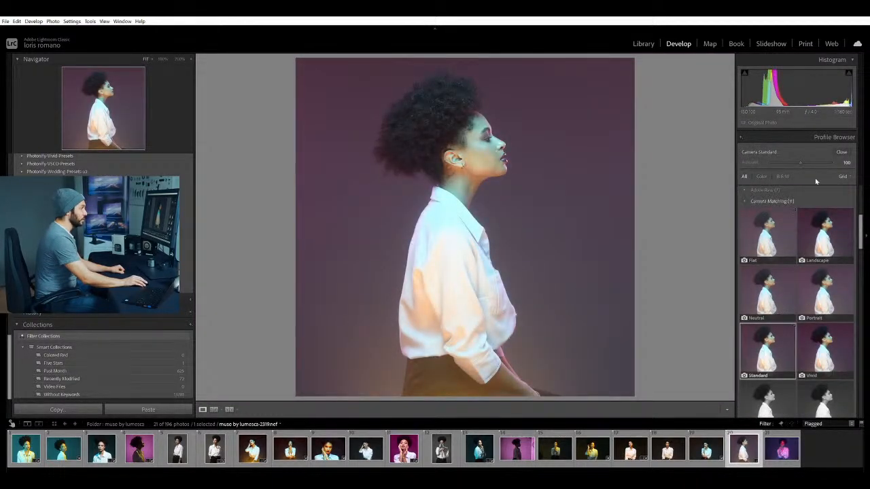
pyautogui.click(841, 152)
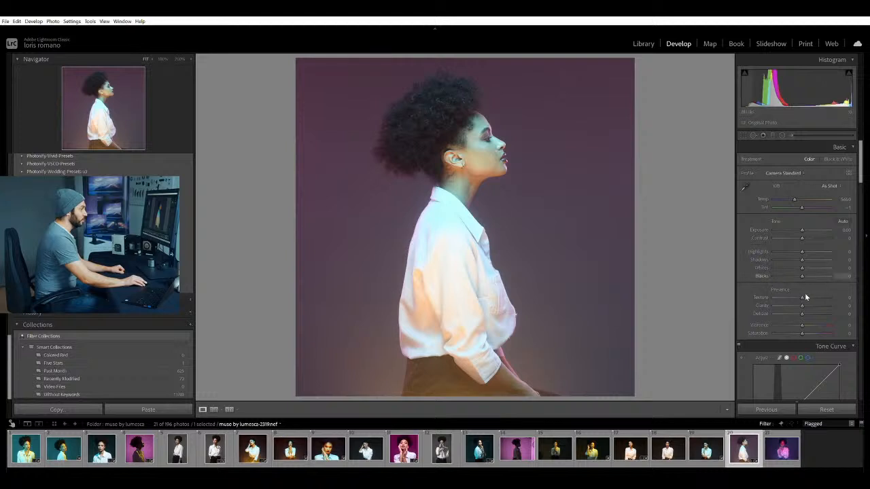
# Raise the portrait's saturation to +19 and shift the Calibration shadows tint toward magenta.
pyautogui.moveTo(801, 332); pyautogui.dragTo(807, 329)
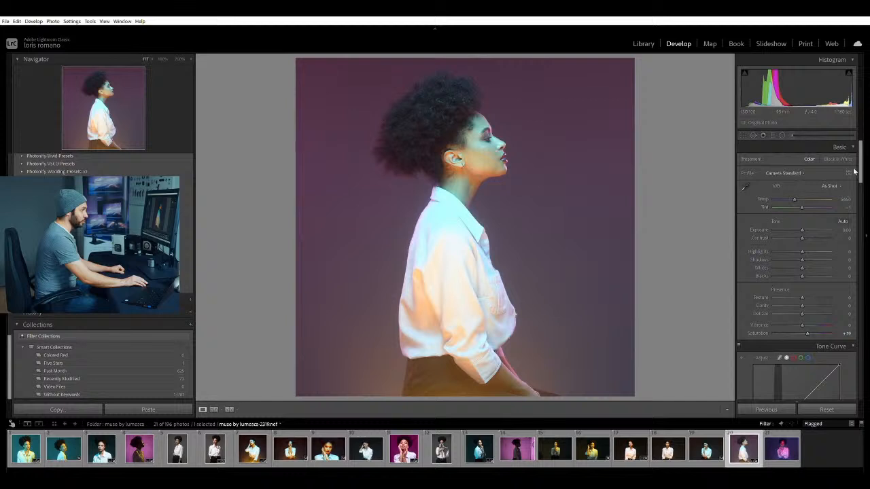
pyautogui.moveTo(860, 167); pyautogui.dragTo(860, 381)
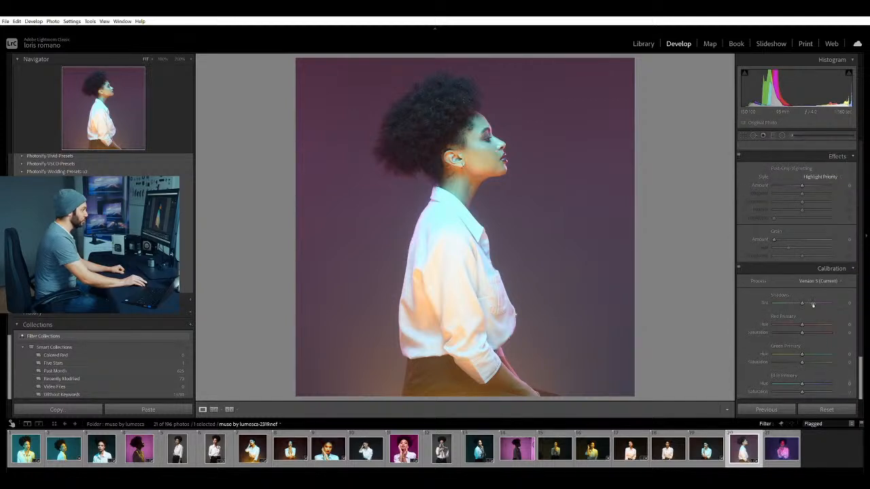
pyautogui.moveTo(808, 302)
pyautogui.mouseDown()
pyautogui.moveTo(845, 309)
pyautogui.moveTo(817, 303)
pyautogui.mouseUp()
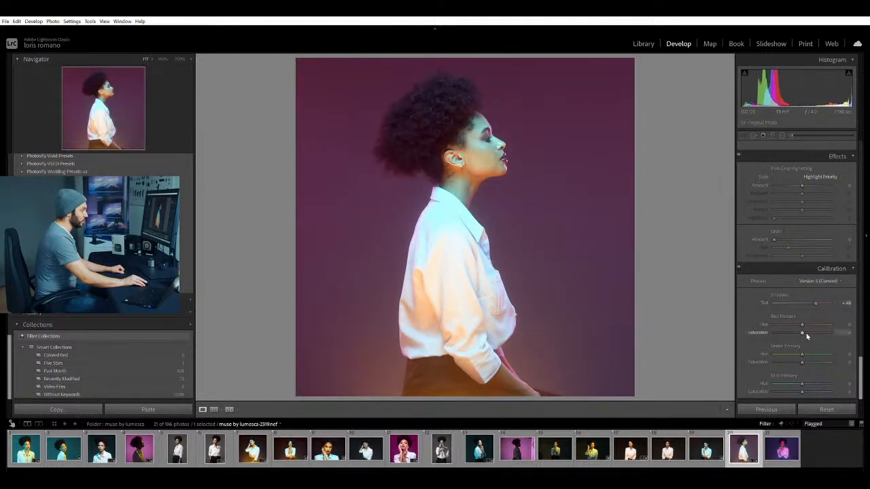
# Set the Calibration primaries to Red Hue -4, Saturation +14; Green Hue +12, Saturation -9; and Blue Hue -17, Saturation +9.
pyautogui.moveTo(802, 383)
pyautogui.mouseDown()
pyautogui.moveTo(791, 375)
pyautogui.moveTo(822, 379)
pyautogui.moveTo(790, 370)
pyautogui.moveTo(811, 388)
pyautogui.moveTo(800, 387)
pyautogui.mouseUp()
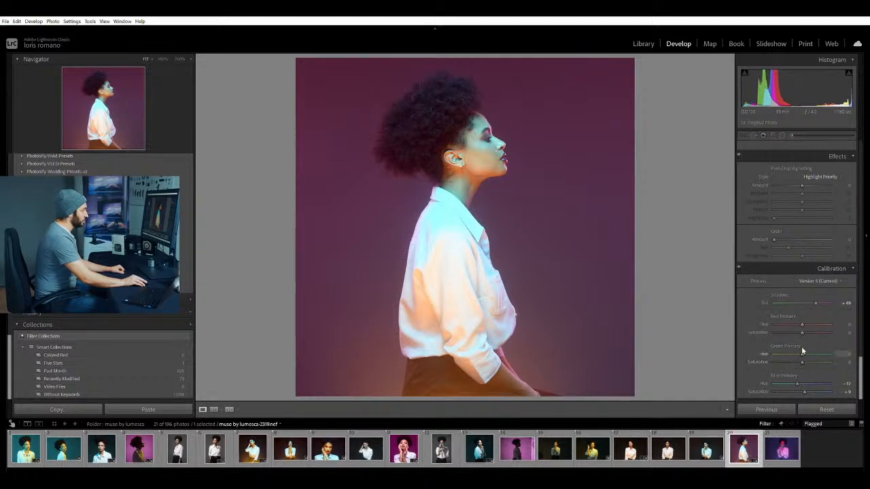
pyautogui.moveTo(797, 348); pyautogui.dragTo(815, 351)
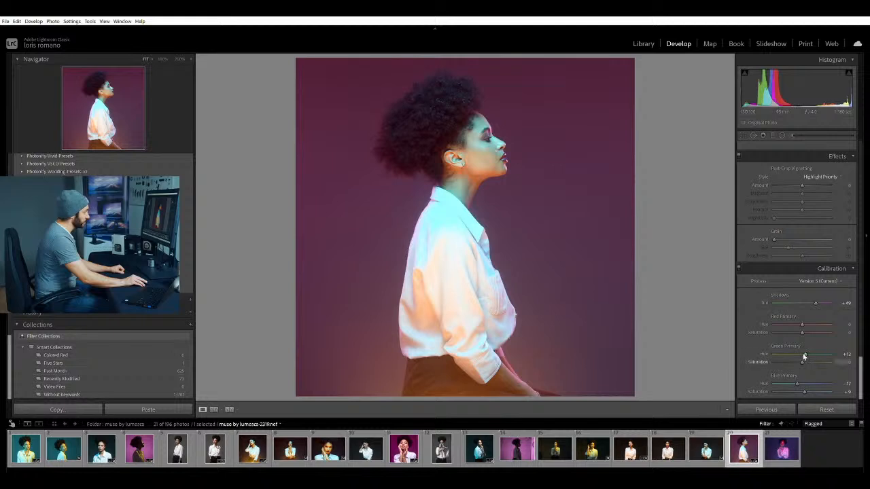
pyautogui.moveTo(804, 357); pyautogui.dragTo(801, 354)
pyautogui.moveTo(801, 320)
pyautogui.mouseDown()
pyautogui.moveTo(789, 315)
pyautogui.moveTo(815, 332)
pyautogui.moveTo(806, 325)
pyautogui.mouseUp()
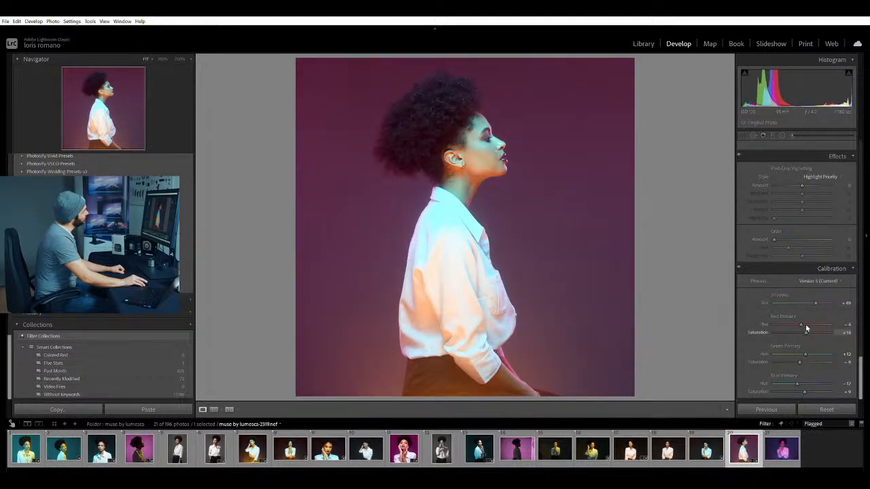
pyautogui.click(459, 202)
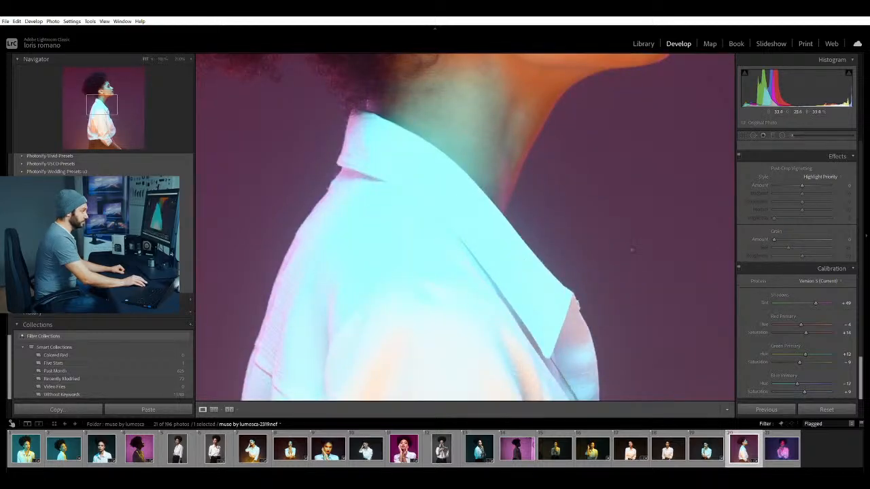
pyautogui.click(633, 250)
# Shift the HSL Aqua hue to -13 with the targeted adjustment tool on the portrait.
pyautogui.scroll(8, 780, 292)
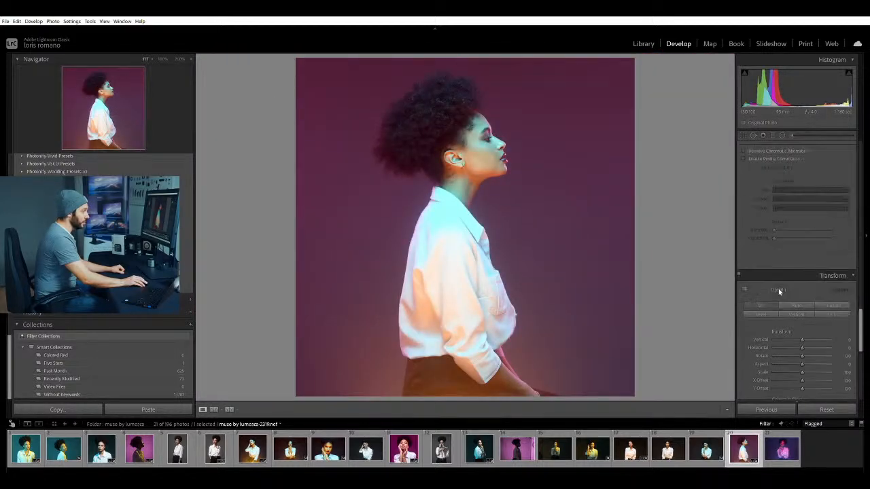
pyautogui.scroll(10, 779, 292)
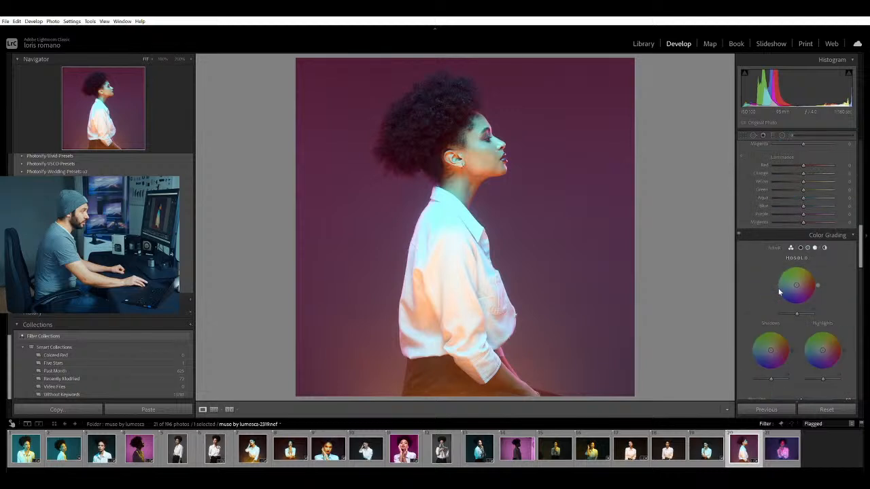
pyautogui.scroll(5, 780, 292)
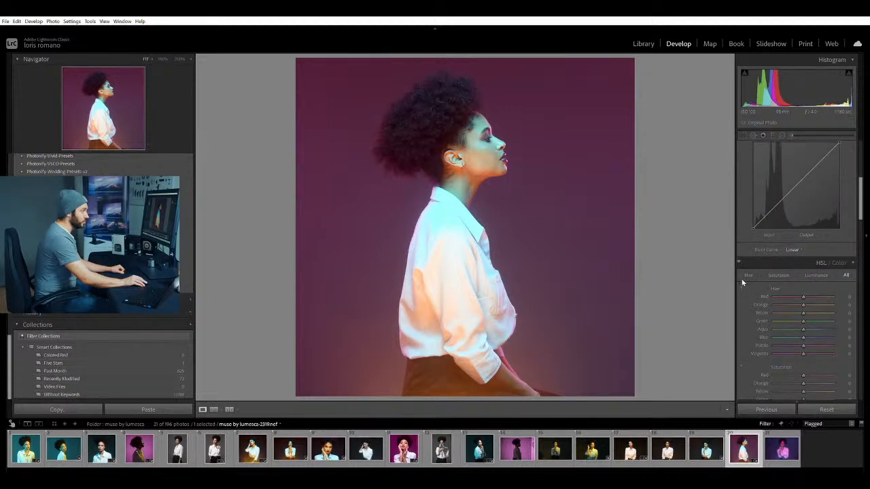
pyautogui.click(742, 285)
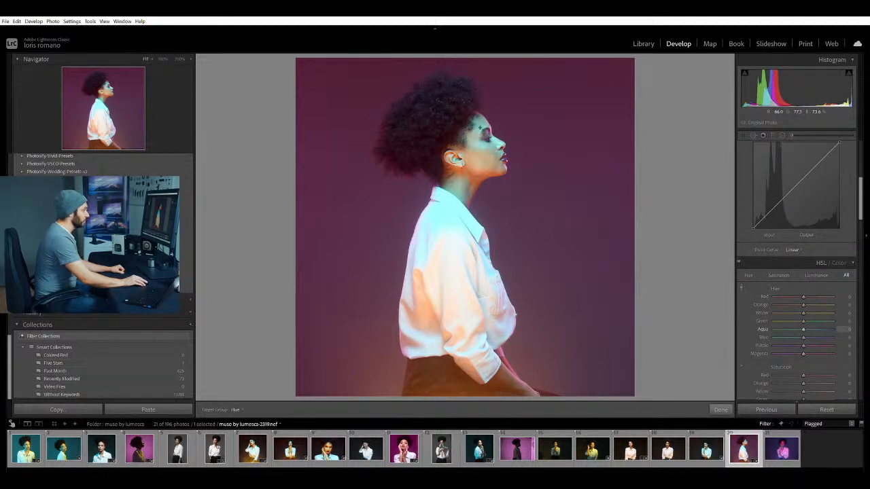
pyautogui.moveTo(516, 314)
pyautogui.mouseDown()
pyautogui.moveTo(516, 306)
pyautogui.moveTo(515, 330)
pyautogui.mouseUp()
# Set HSL saturation to Aqua +36, Blue +16 and Green -2, and slightly lower the Aqua and Blue luminance.
pyautogui.click(741, 367)
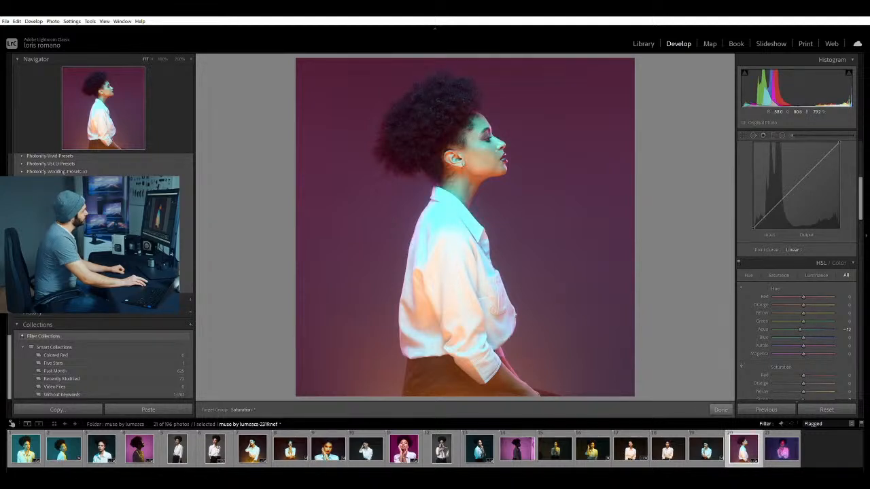
pyautogui.click(792, 135)
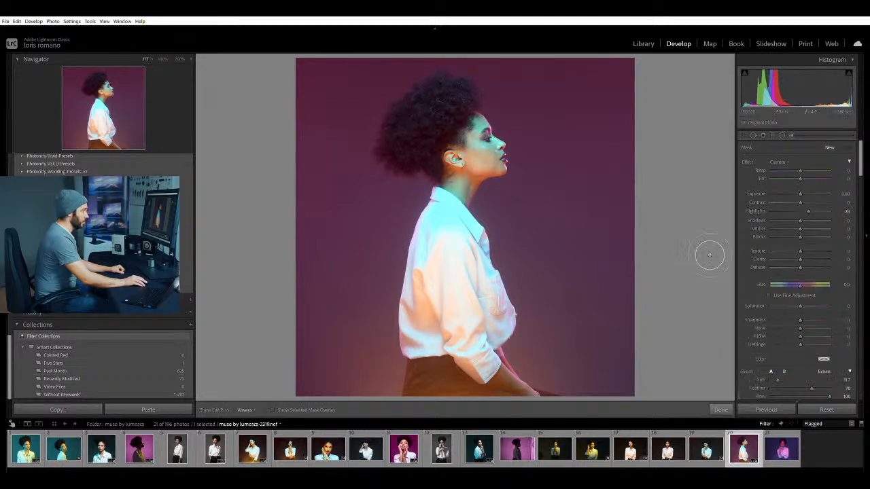
pyautogui.click(790, 135)
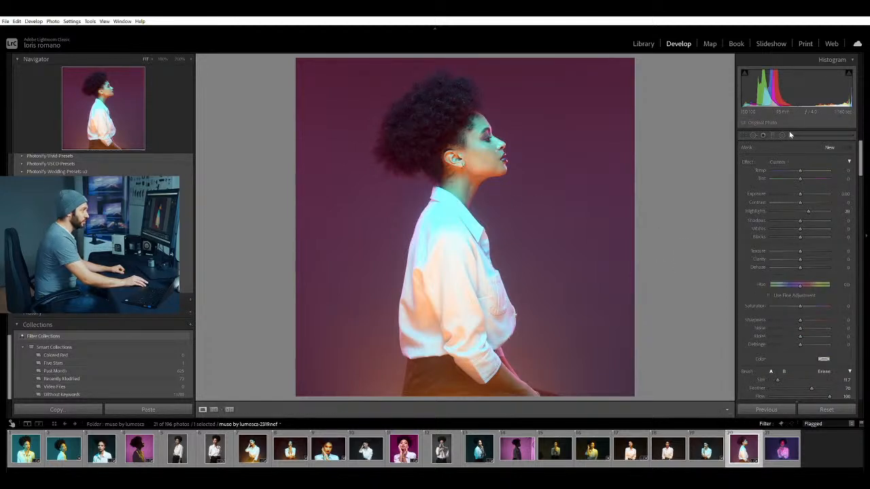
pyautogui.press('Up')
pyautogui.press('Up')
pyautogui.press('Up')
pyautogui.press('Up')
pyautogui.press('Up')
pyautogui.press('Up')
pyautogui.press('Up')
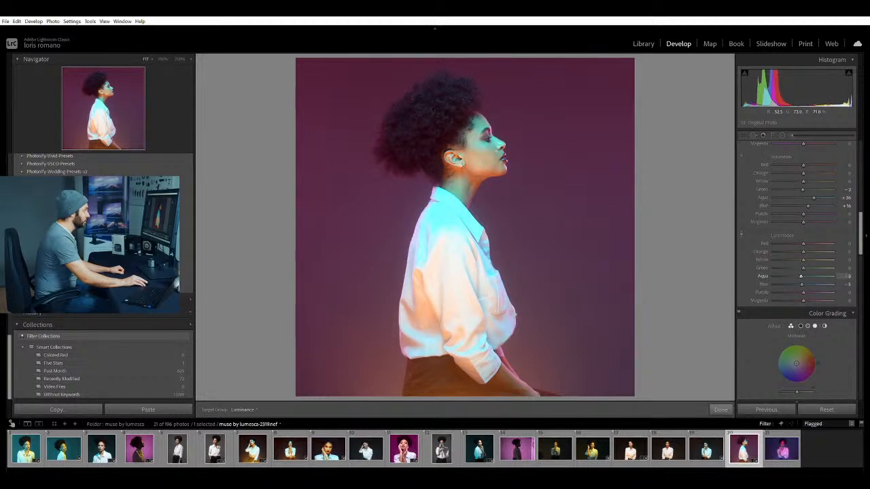
# Heal the small blemishes on the woman's cheek with the Spot Removal tool at sizes 15 and 24.
pyautogui.press('q')
pyautogui.press('z')
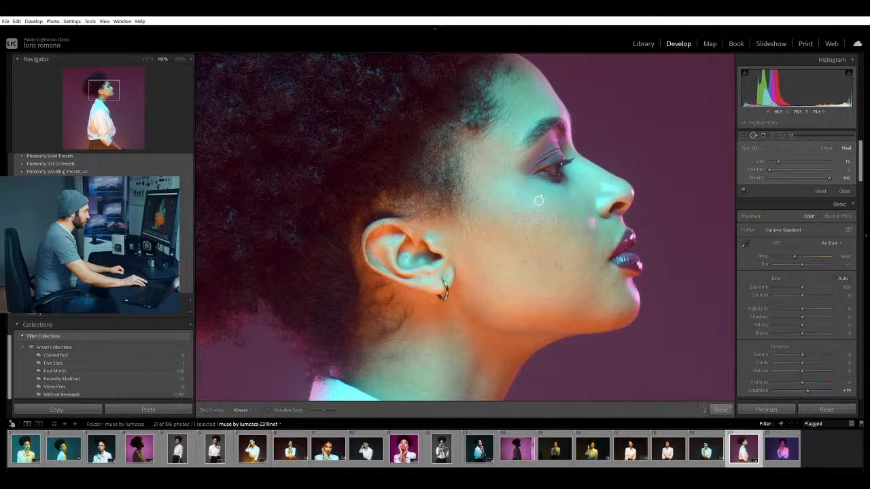
pyautogui.click(540, 212)
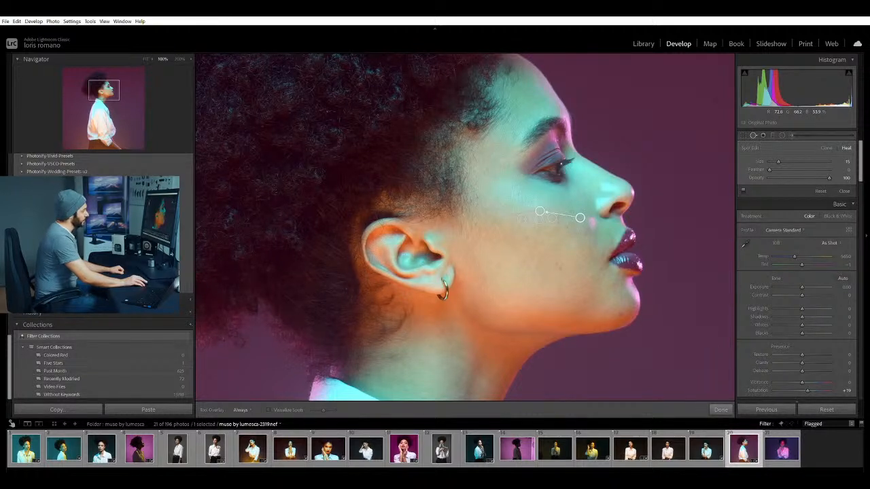
pyautogui.scroll(3, 540, 211)
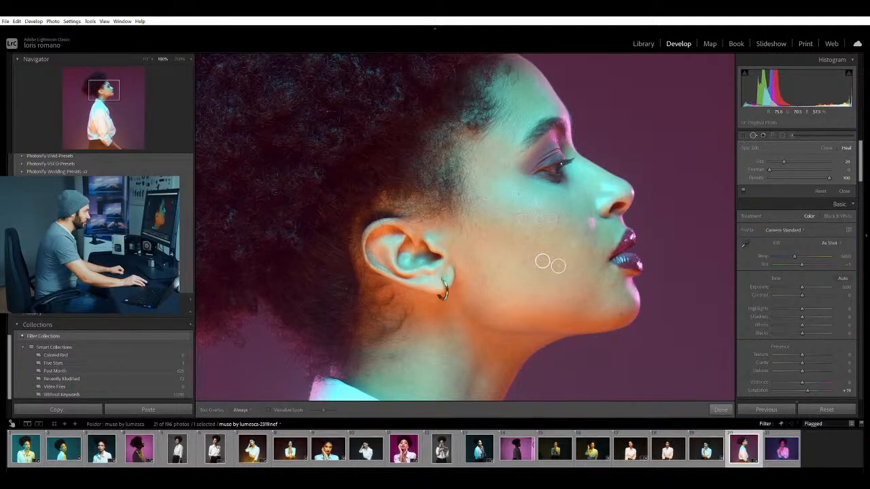
pyautogui.click(518, 270)
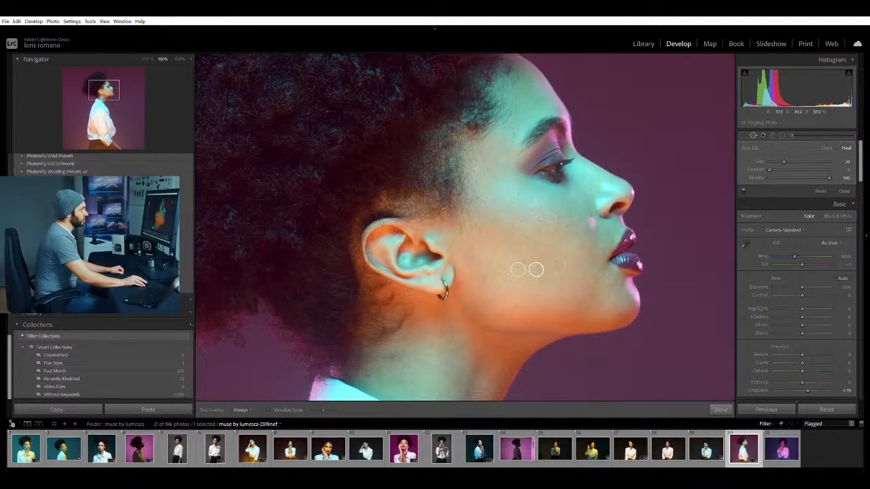
pyautogui.click(751, 134)
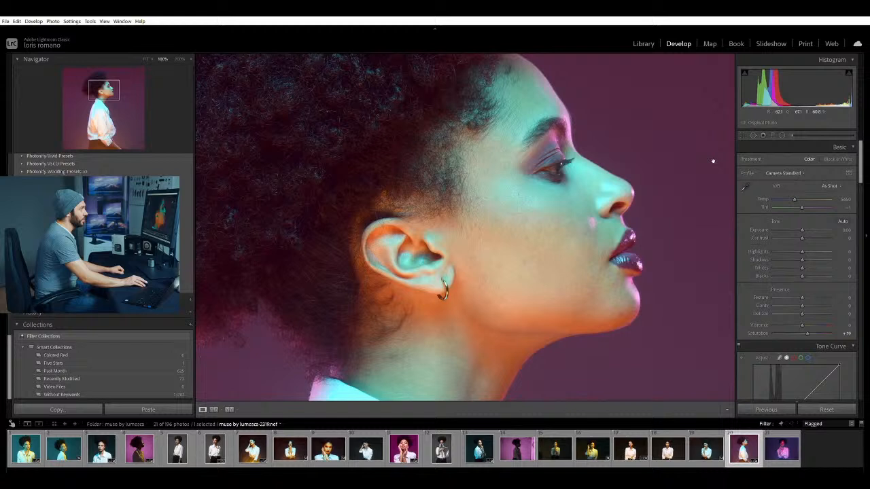
pyautogui.click(525, 192)
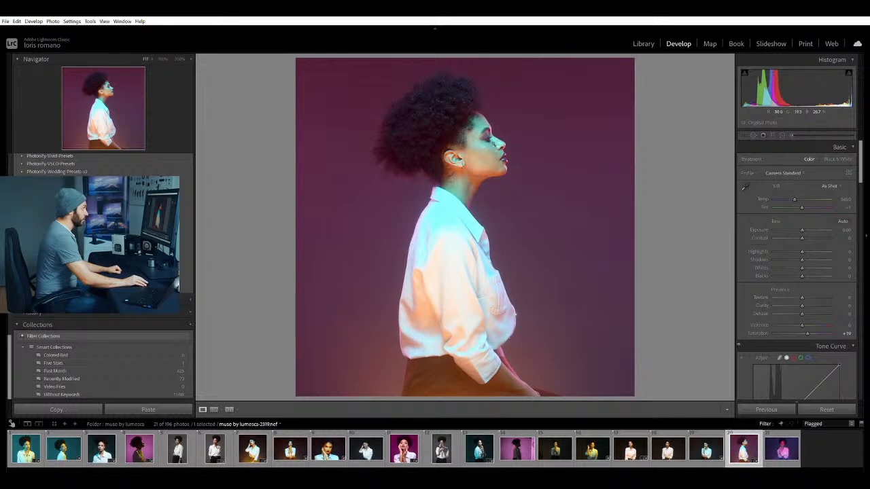
pyautogui.click(494, 144)
pyautogui.click(492, 129)
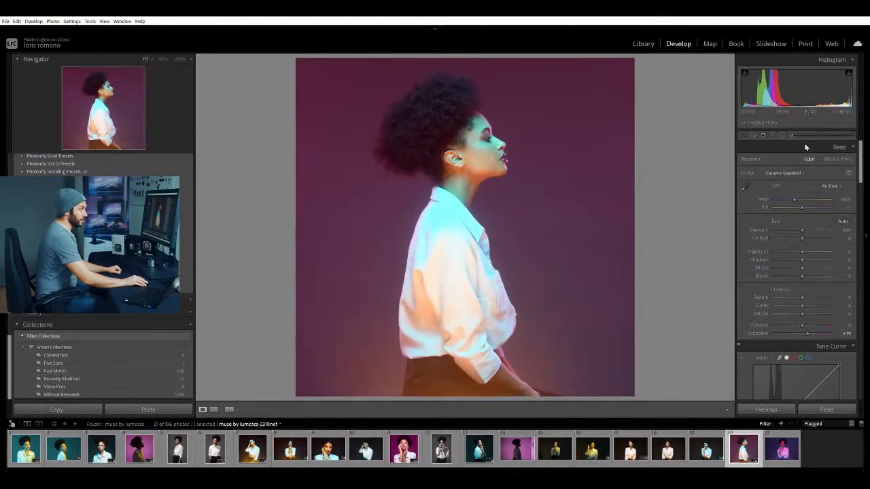
pyautogui.press('k')
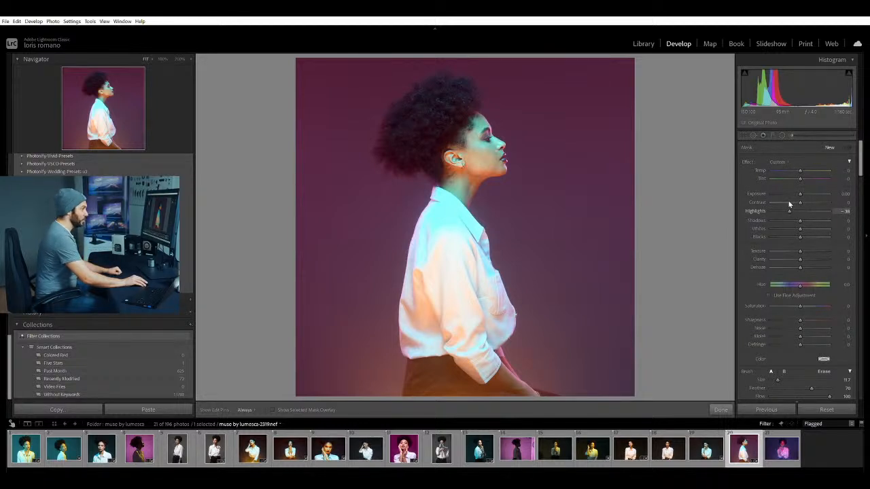
pyautogui.moveTo(789, 204); pyautogui.dragTo(786, 203)
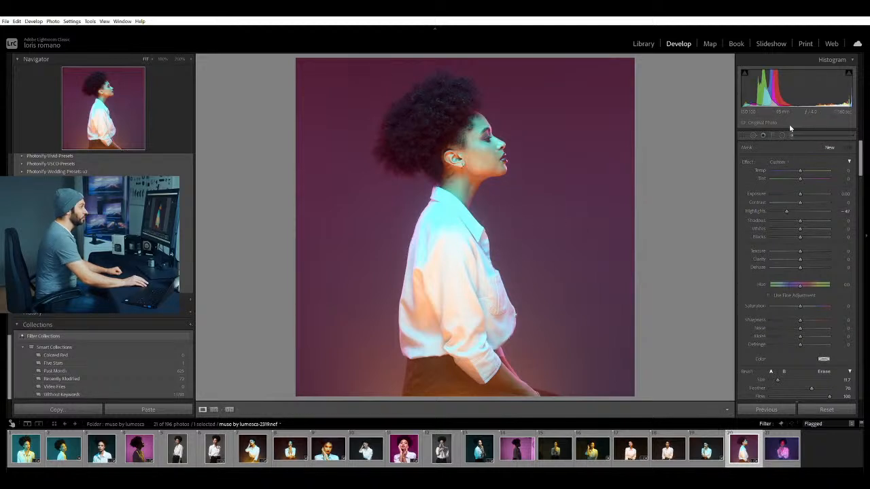
pyautogui.press('k')
pyautogui.click(448, 217)
pyautogui.moveTo(448, 218); pyautogui.dragTo(453, 227)
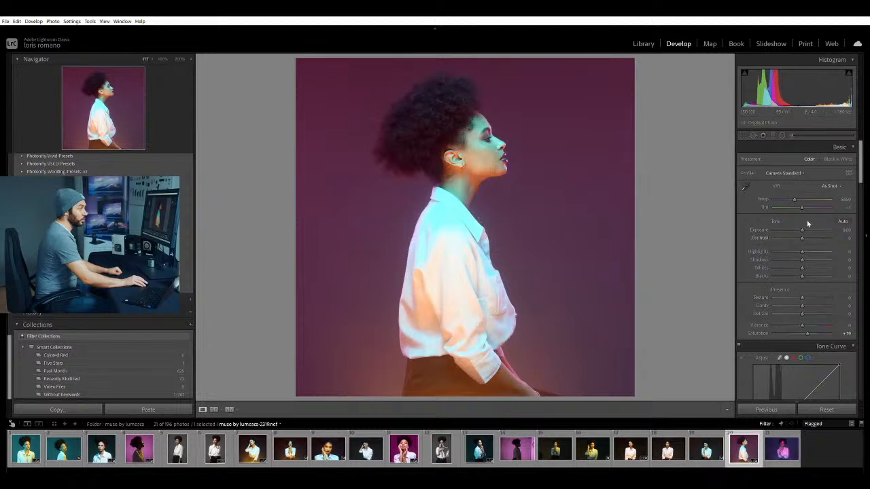
# Paint an adjustment brush mask over the shirt's bright sleeve and front, and set its Highlights to -59.
pyautogui.click(792, 134)
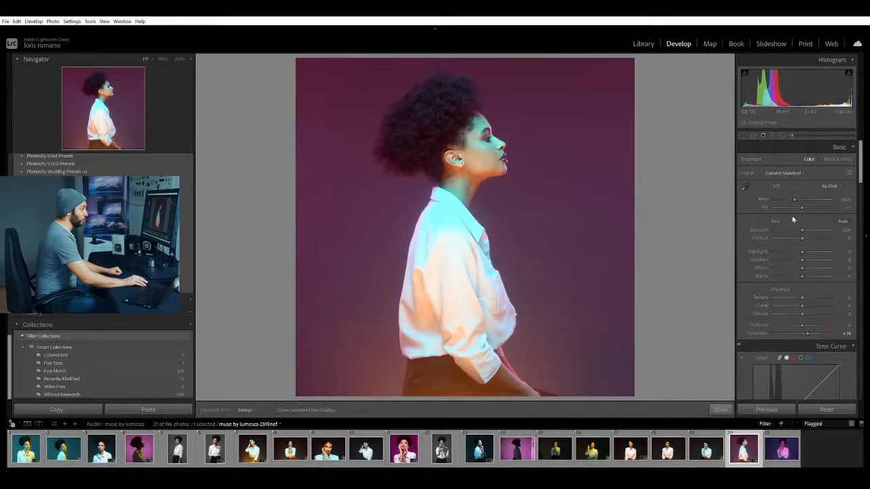
pyautogui.moveTo(787, 207); pyautogui.dragTo(790, 211)
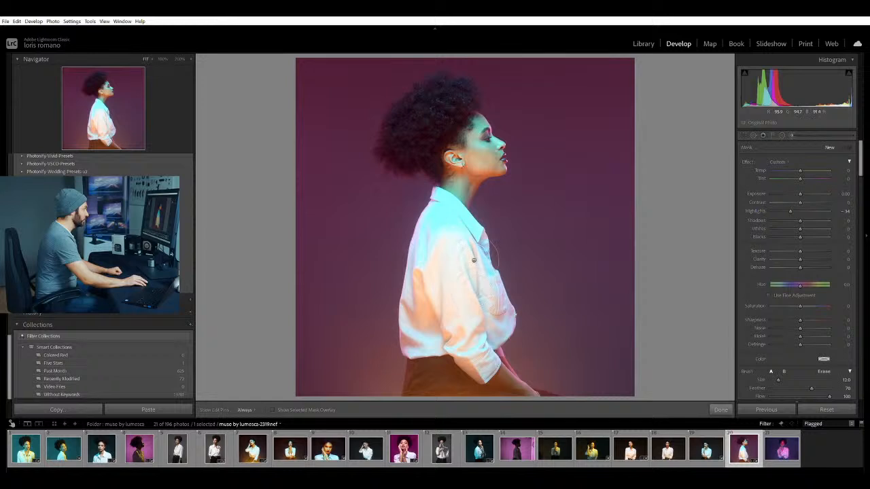
pyautogui.moveTo(473, 281)
pyautogui.mouseDown()
pyautogui.moveTo(446, 295)
pyautogui.moveTo(482, 353)
pyautogui.moveTo(513, 352)
pyautogui.moveTo(461, 353)
pyautogui.mouseUp()
pyautogui.moveTo(486, 238)
pyautogui.mouseDown()
pyautogui.moveTo(513, 350)
pyautogui.moveTo(510, 329)
pyautogui.mouseUp()
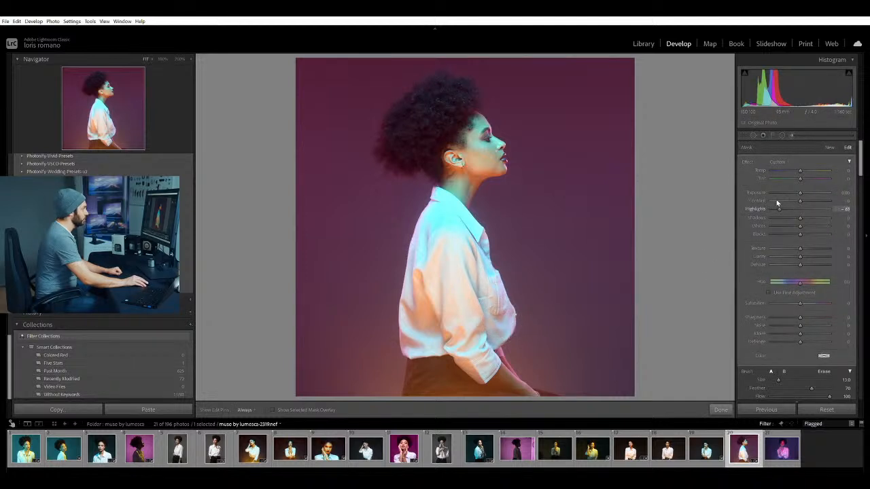
pyautogui.moveTo(778, 203); pyautogui.dragTo(780, 199)
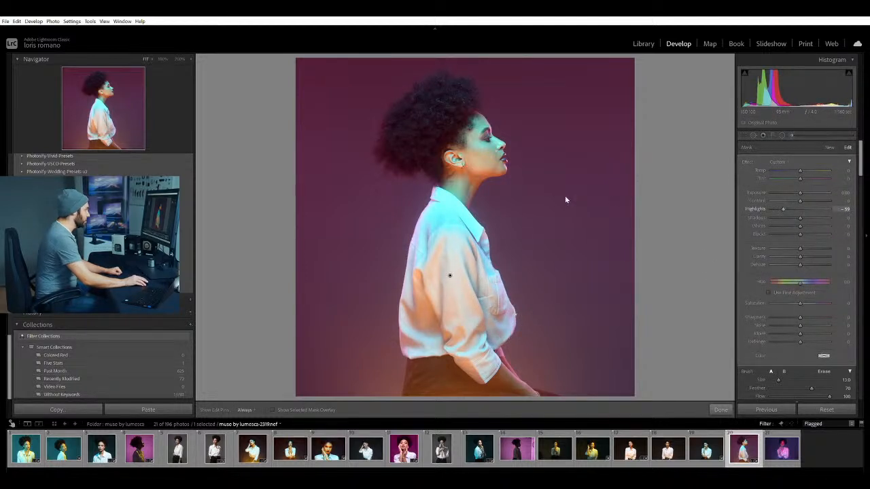
# Extend the brush mask over the shirt's collar and edges using a smaller brush of size 5, with the edit pins hidden.
pyautogui.scroll(-5, 479, 224)
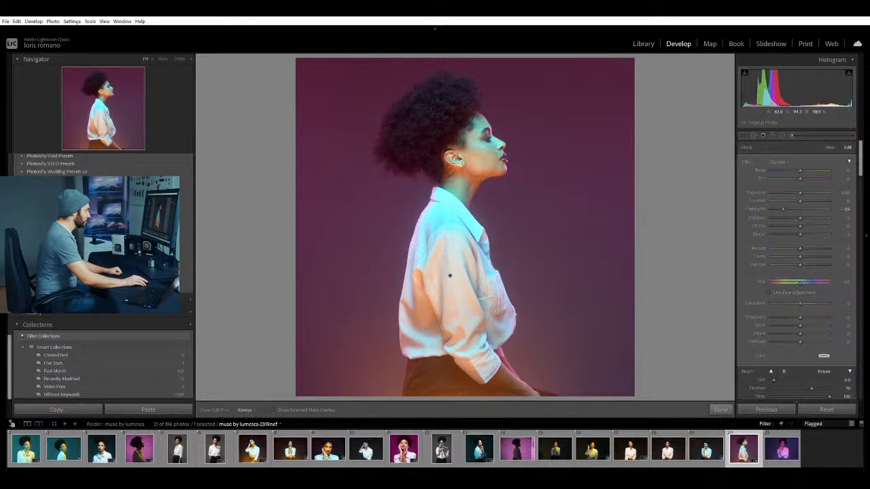
pyautogui.press('h')
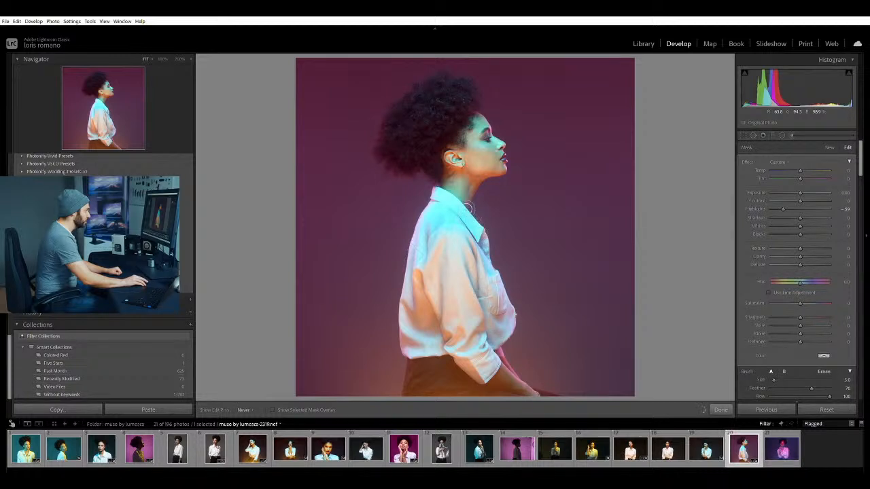
pyautogui.moveTo(436, 195)
pyautogui.mouseDown()
pyautogui.moveTo(416, 269)
pyautogui.moveTo(421, 318)
pyautogui.moveTo(487, 373)
pyautogui.moveTo(474, 352)
pyautogui.mouseUp()
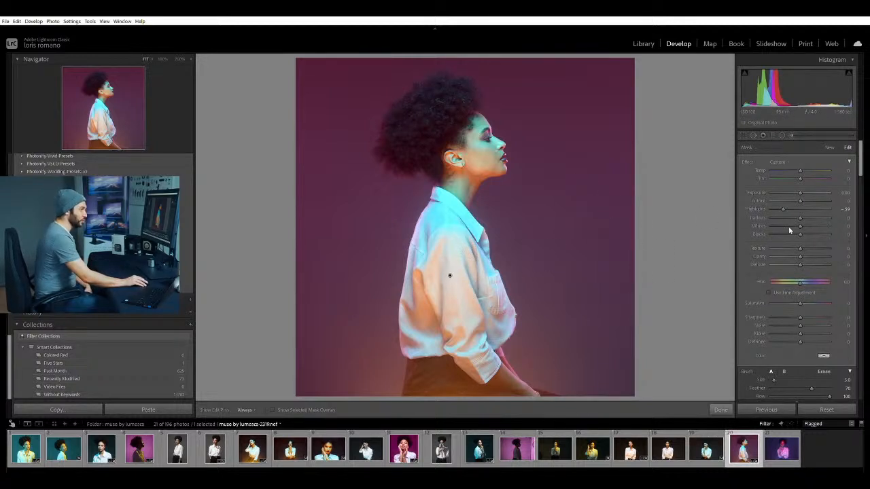
pyautogui.press('k')
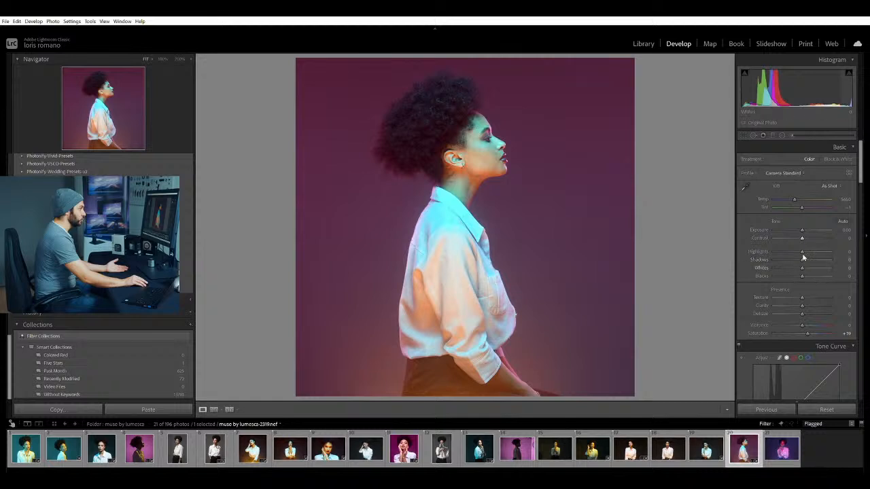
pyautogui.click(793, 133)
pyautogui.moveTo(793, 206); pyautogui.dragTo(794, 207)
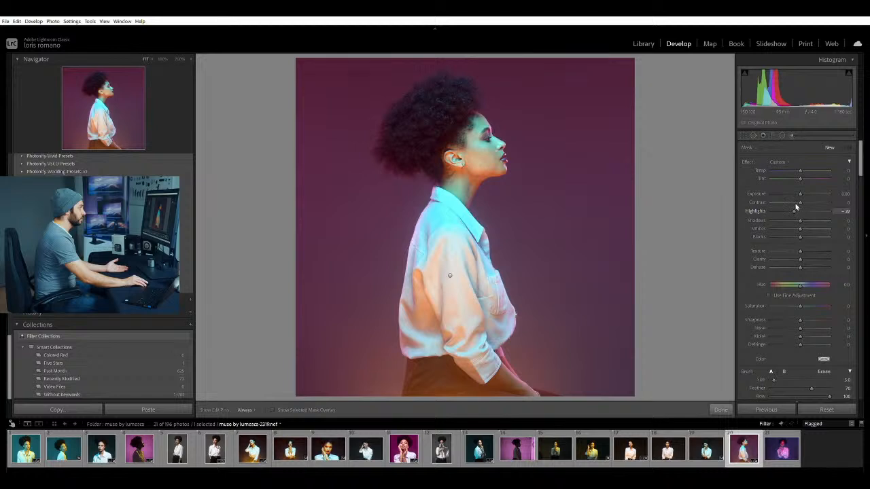
pyautogui.moveTo(799, 206); pyautogui.dragTo(799, 204)
pyautogui.doubleClick(804, 202)
pyautogui.click(792, 134)
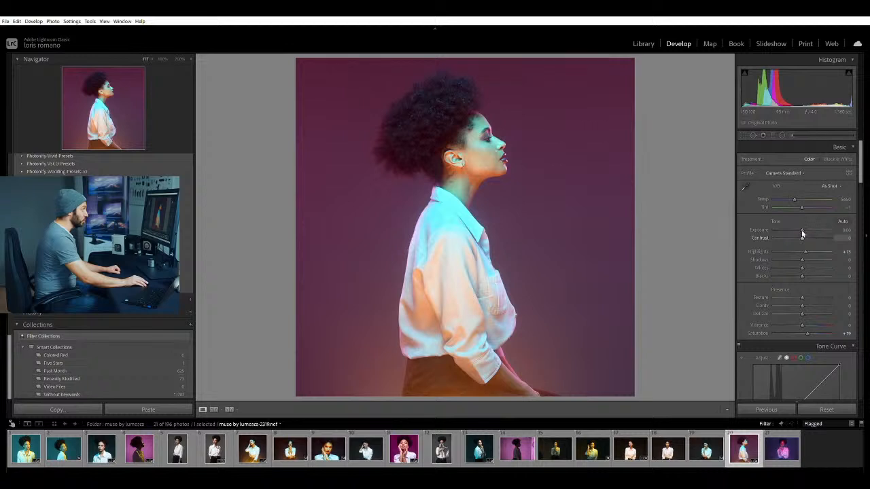
# Set the portrait's global Highlights to +13 and Contrast to +20, and check the face at 100%.
pyautogui.press('Up')
pyautogui.press('Up')
pyautogui.press('Up')
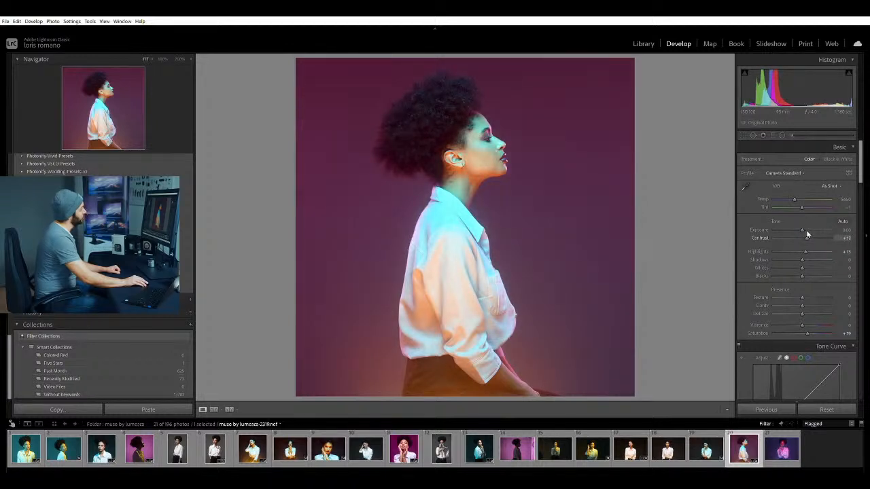
pyautogui.press('Up')
pyautogui.press('Up')
pyautogui.press('Up')
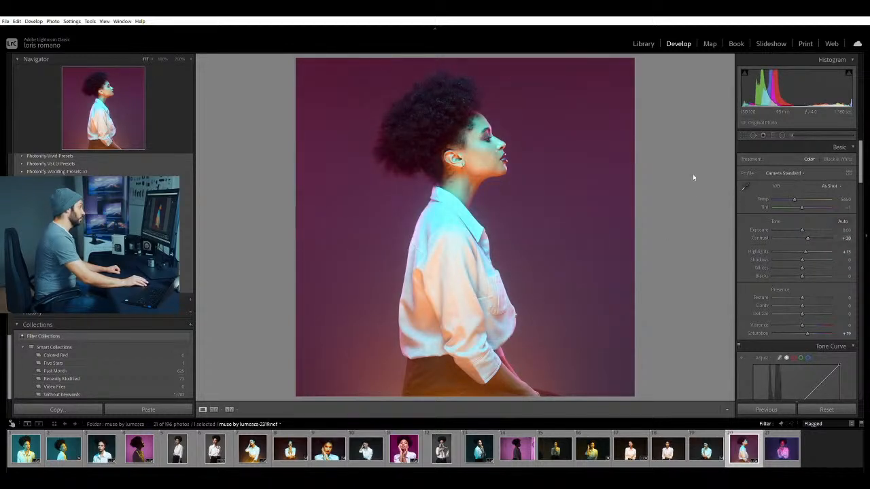
pyautogui.click(500, 150)
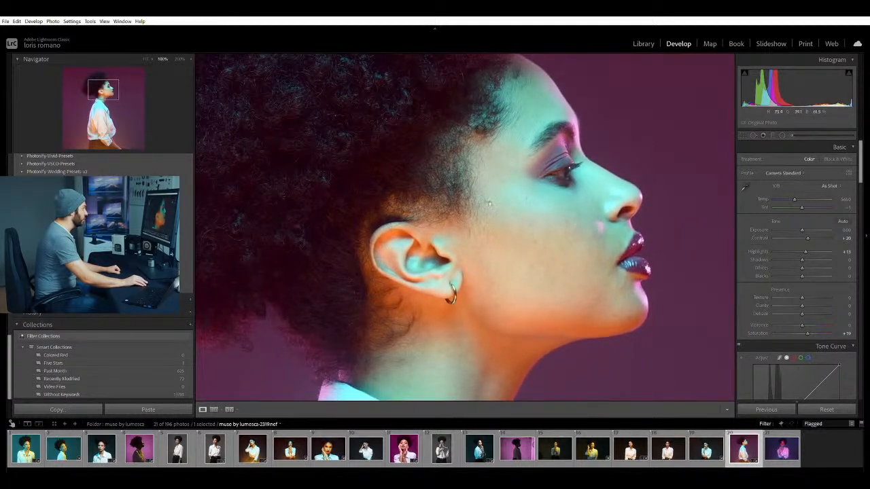
# Open the next photo, muse by lumesca-2326, and crop it to a square framing with the woman near the center.
pyautogui.click(573, 198)
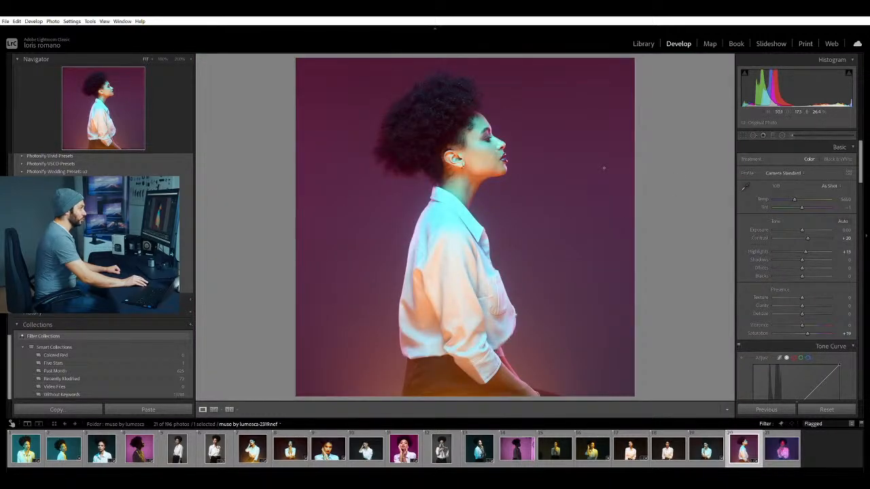
pyautogui.press('Right')
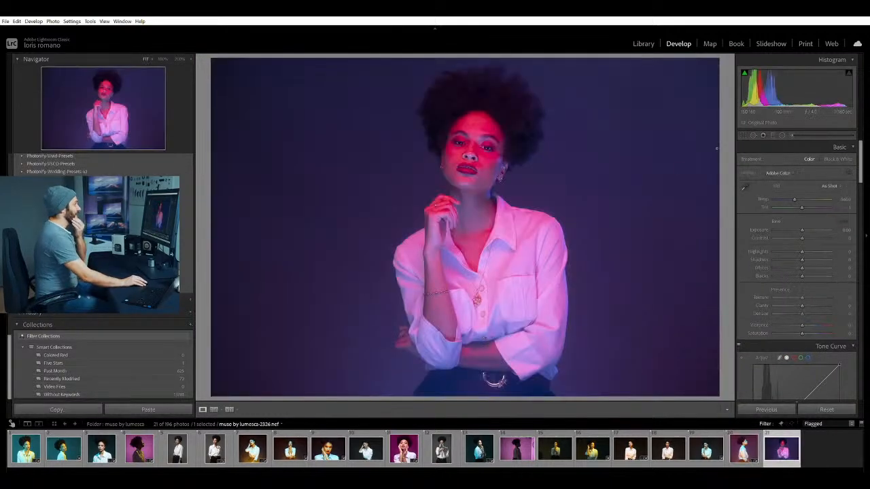
pyautogui.click(743, 135)
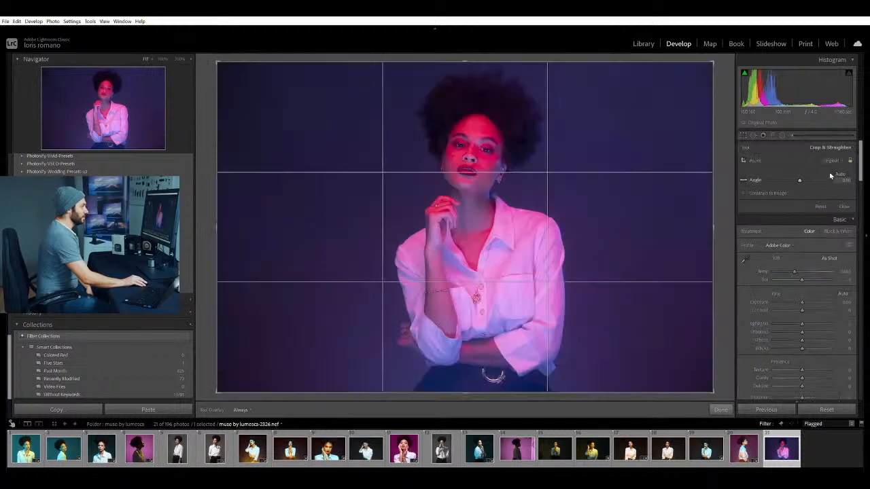
pyautogui.click(794, 195)
pyautogui.moveTo(520, 205); pyautogui.dragTo(509, 201)
pyautogui.press('Escape')
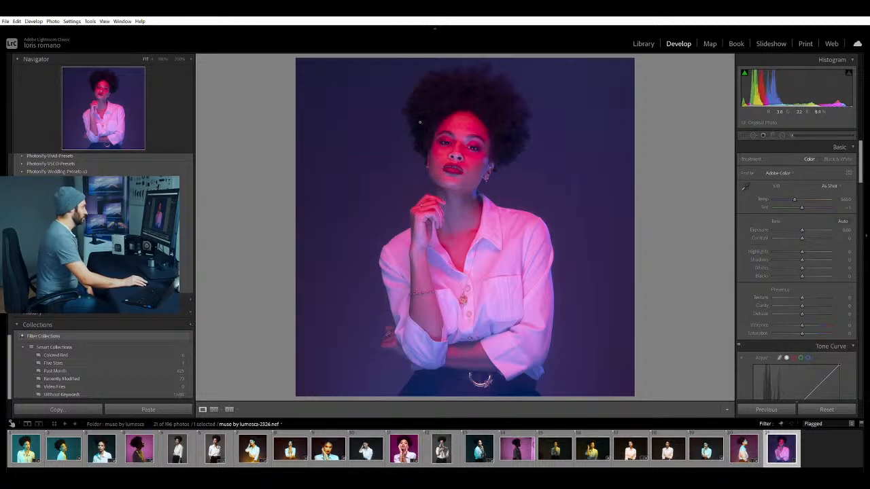
# Inspect the woman's face at 100% and set the portrait's global Exposure to -0.39.
pyautogui.click(451, 139)
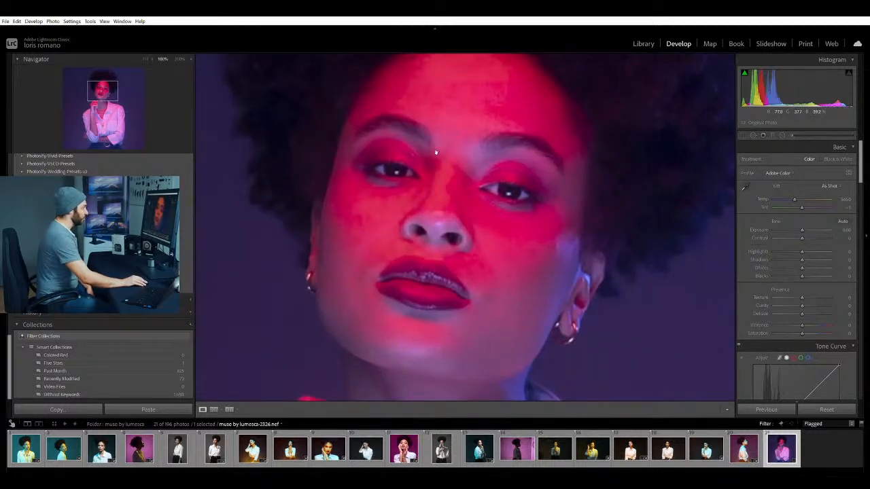
pyautogui.moveTo(423, 151); pyautogui.dragTo(430, 162)
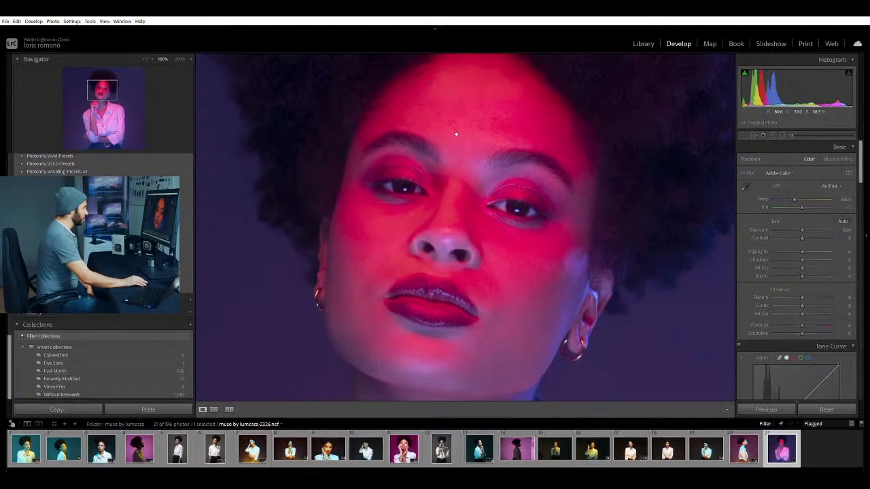
pyautogui.moveTo(451, 130); pyautogui.dragTo(466, 107)
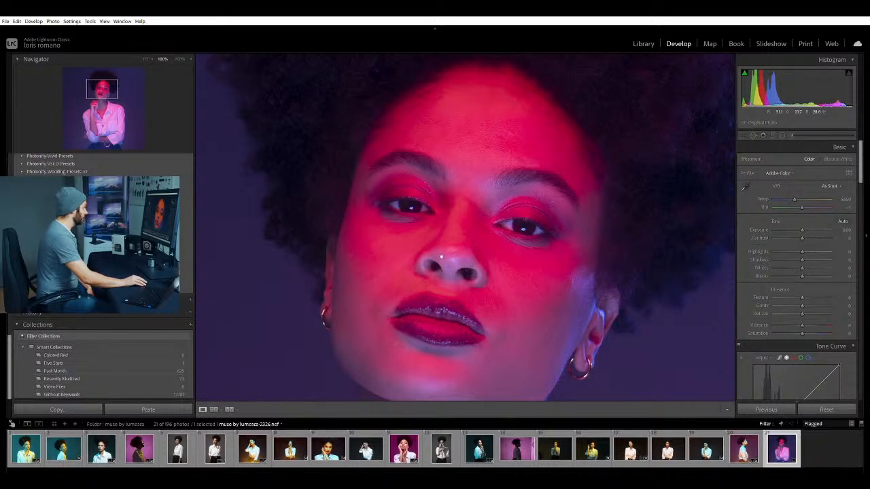
pyautogui.click(472, 170)
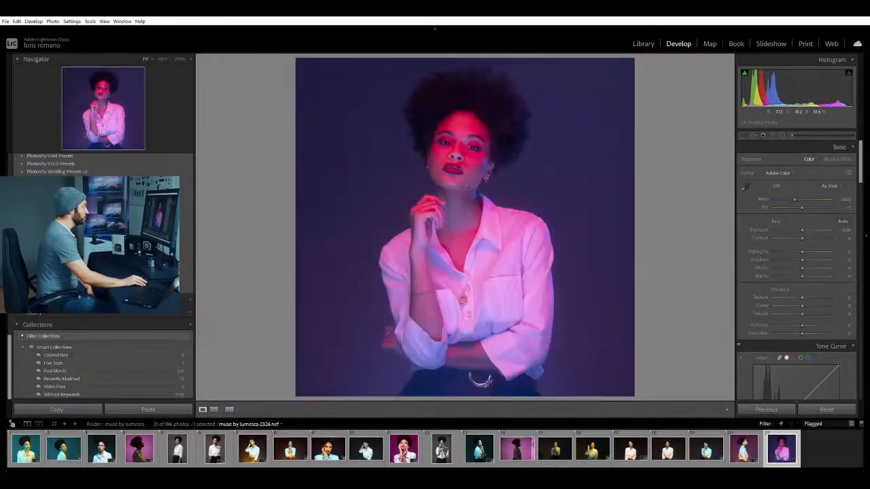
pyautogui.click(449, 123)
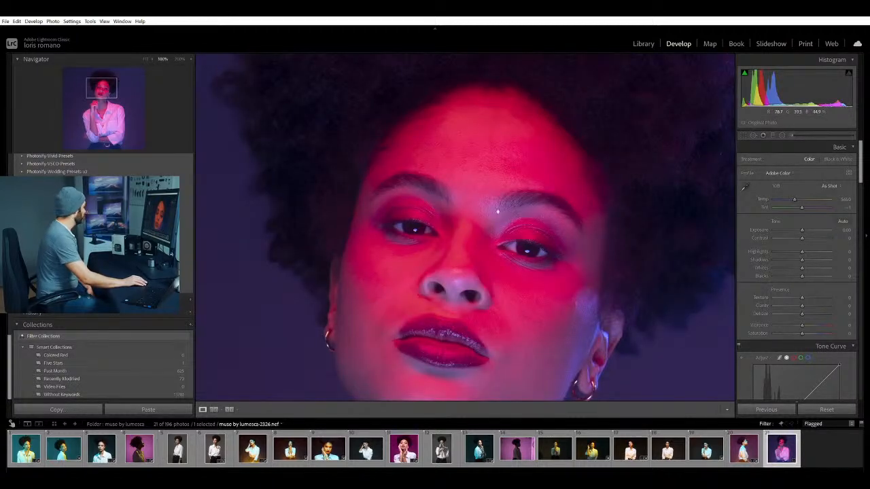
pyautogui.click(478, 179)
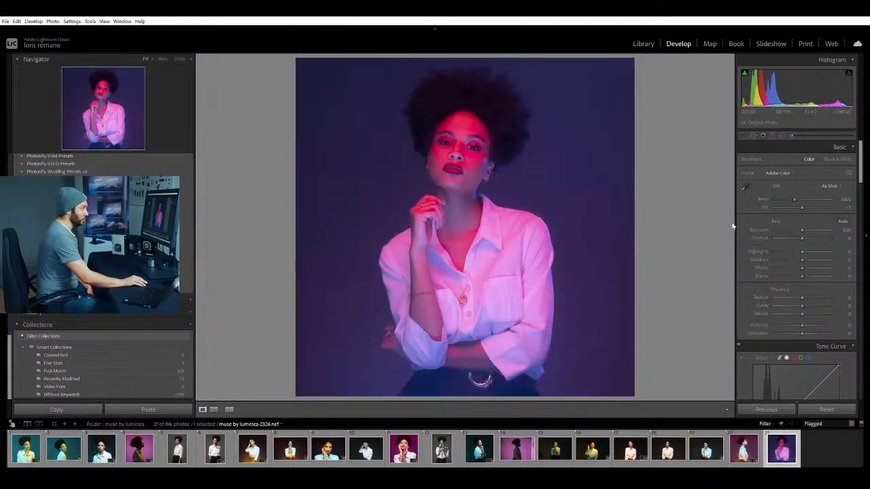
pyautogui.moveTo(803, 229); pyautogui.dragTo(800, 226)
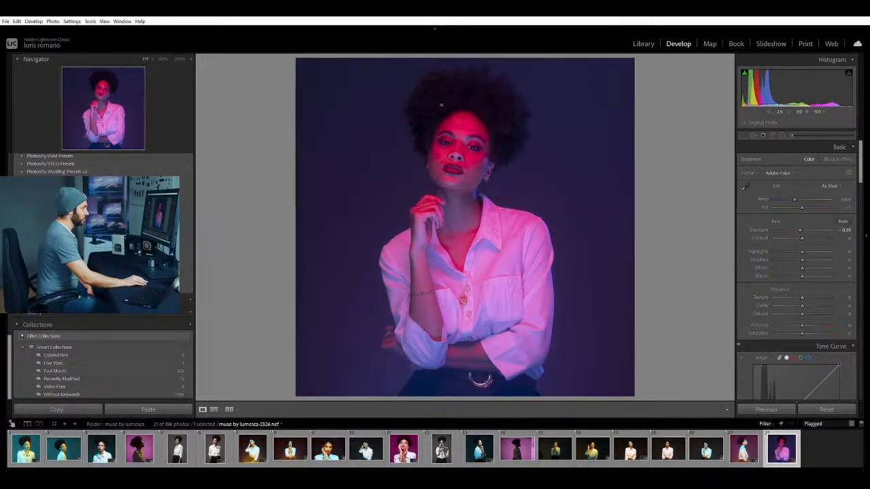
pyautogui.click(454, 125)
pyautogui.click(490, 157)
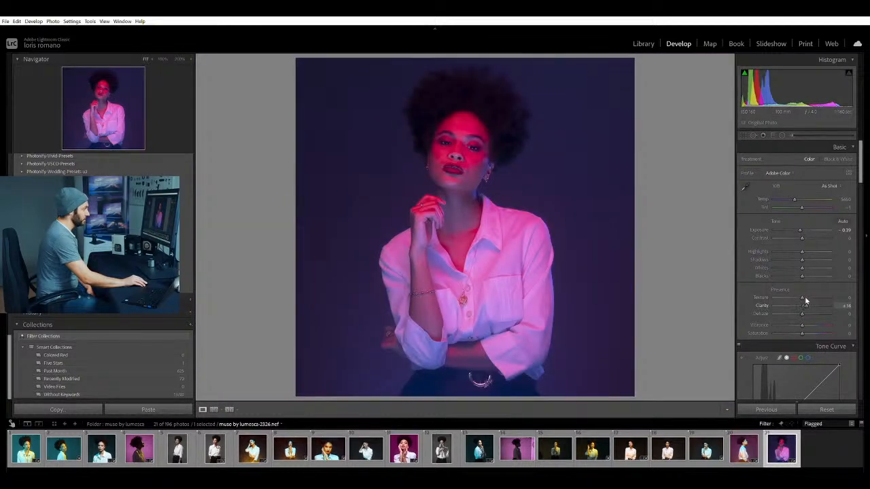
# Set the portrait's global Highlights to +18, Clarity to +13 and Saturation to +3, checking the face at 100%.
pyautogui.moveTo(804, 297); pyautogui.dragTo(809, 297)
pyautogui.moveTo(802, 250); pyautogui.dragTo(807, 249)
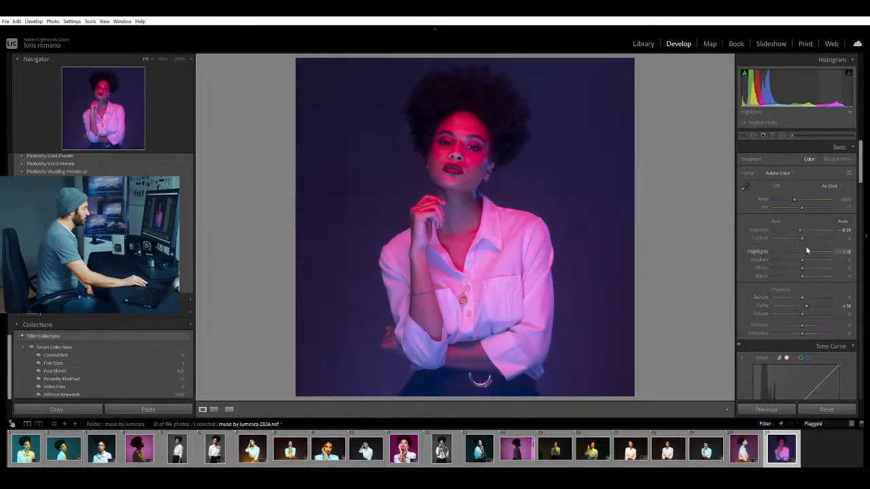
pyautogui.moveTo(803, 329); pyautogui.dragTo(806, 329)
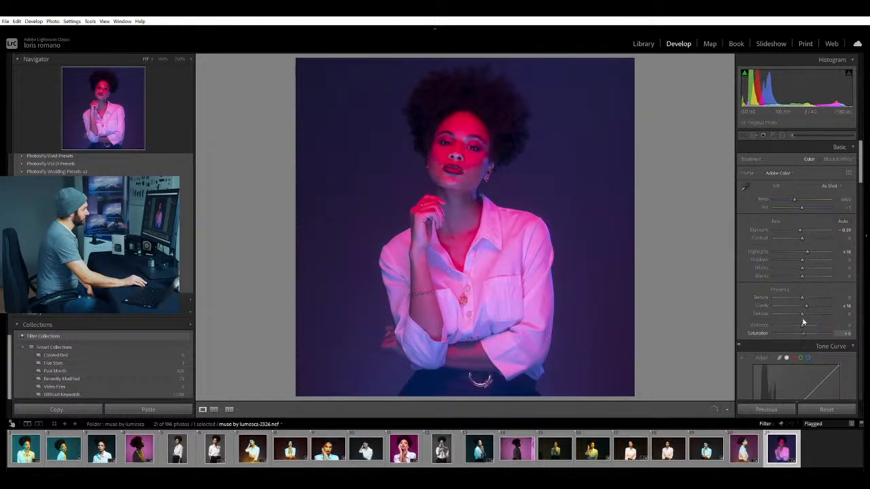
pyautogui.moveTo(806, 325); pyautogui.dragTo(803, 325)
pyautogui.click(439, 126)
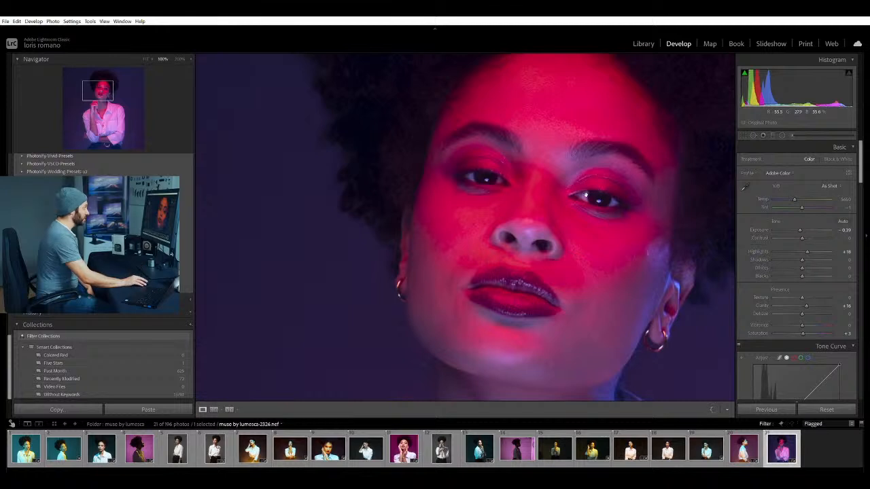
pyautogui.click(509, 161)
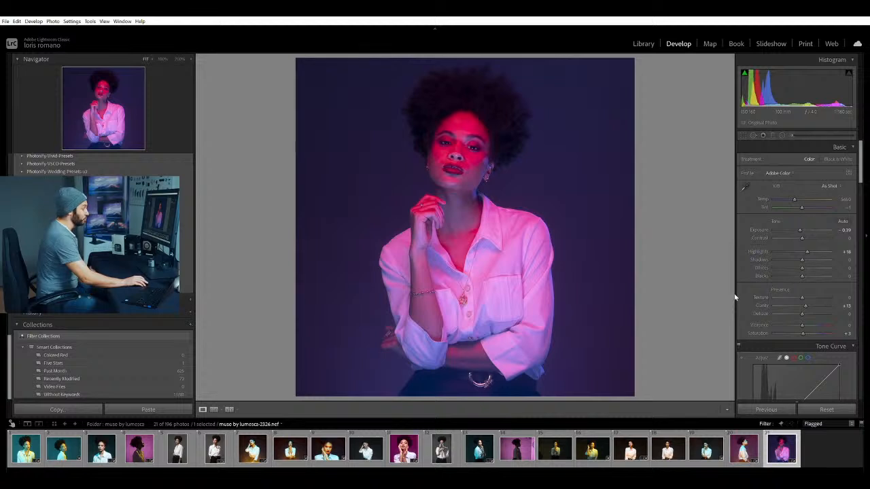
# In the camera calibration, set the Shadows Tint to -75 and the Blue Primary to Saturation +11 and Hue -26.
pyautogui.scroll(-2, 747, 291)
pyautogui.scroll(-15, 748, 289)
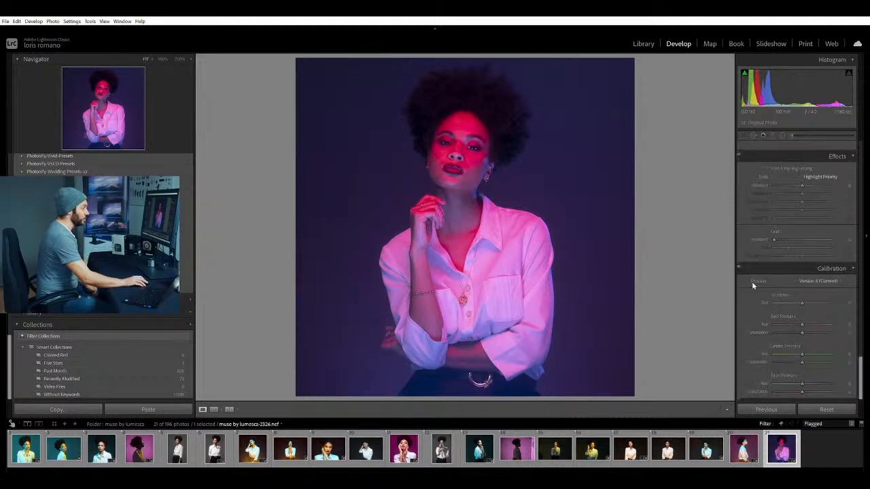
pyautogui.click(817, 298)
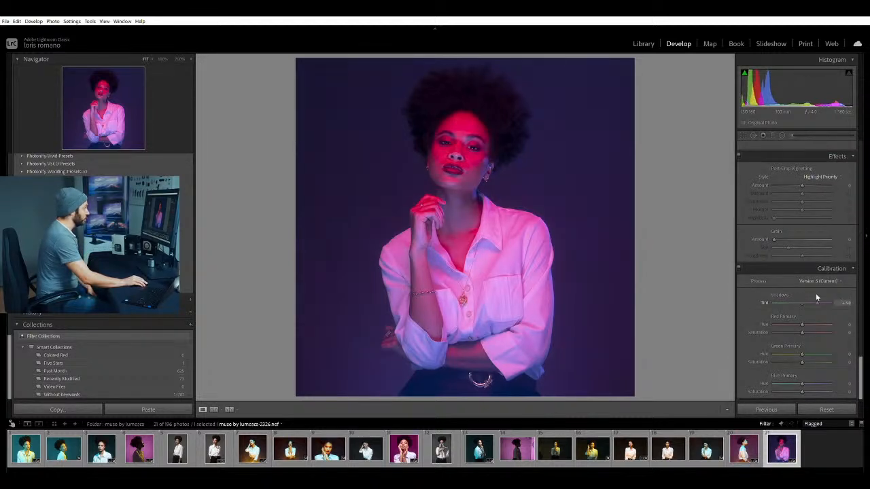
pyautogui.moveTo(816, 297); pyautogui.dragTo(765, 295)
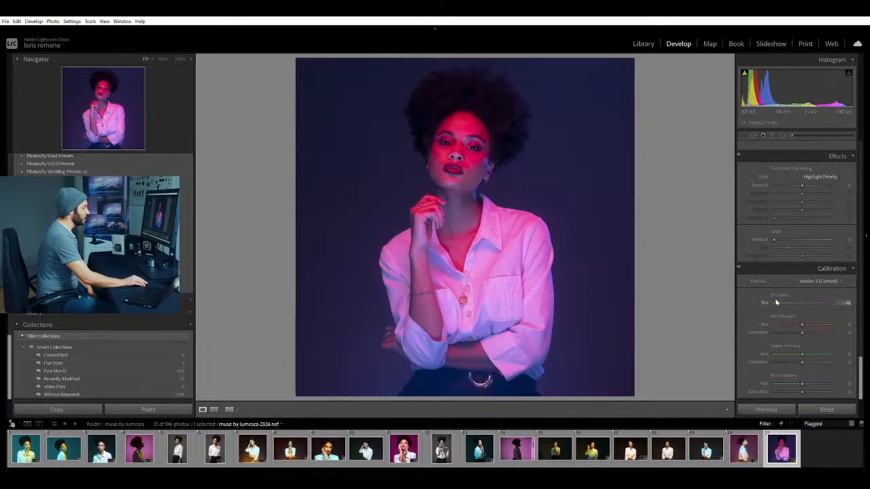
pyautogui.moveTo(774, 301); pyautogui.dragTo(782, 303)
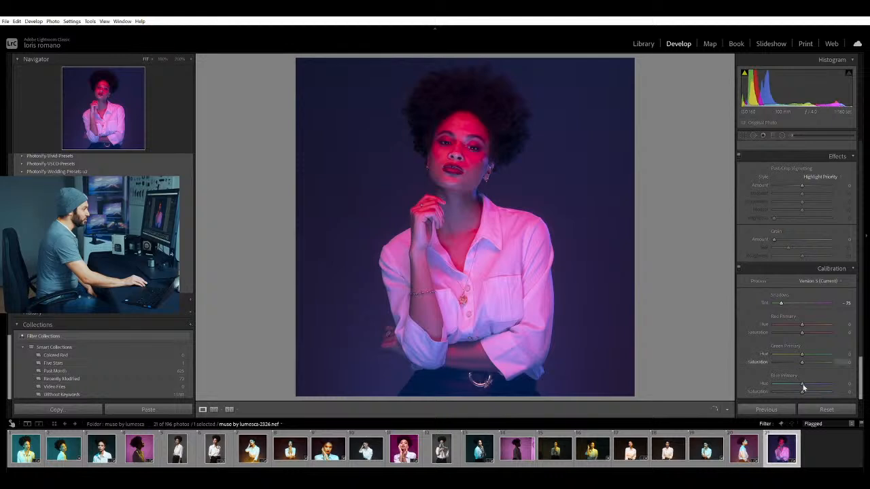
pyautogui.moveTo(803, 387); pyautogui.dragTo(806, 385)
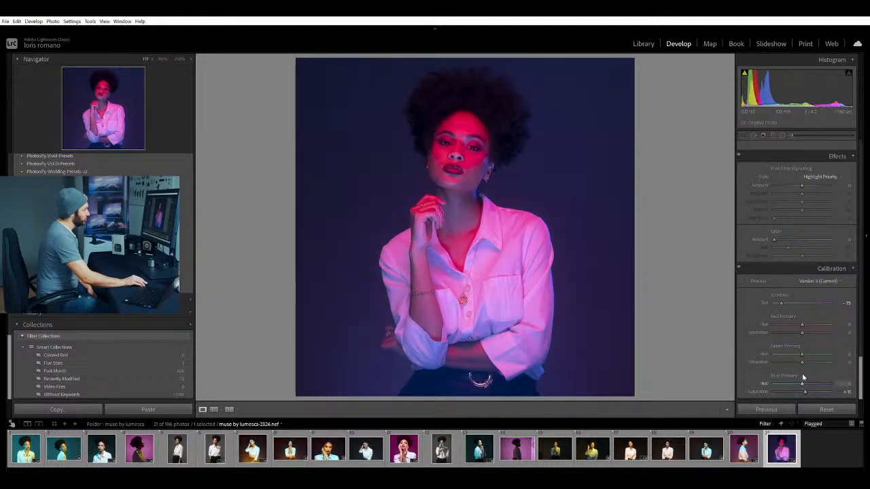
pyautogui.moveTo(802, 379)
pyautogui.mouseDown()
pyautogui.moveTo(795, 375)
pyautogui.moveTo(812, 381)
pyautogui.moveTo(793, 379)
pyautogui.mouseUp()
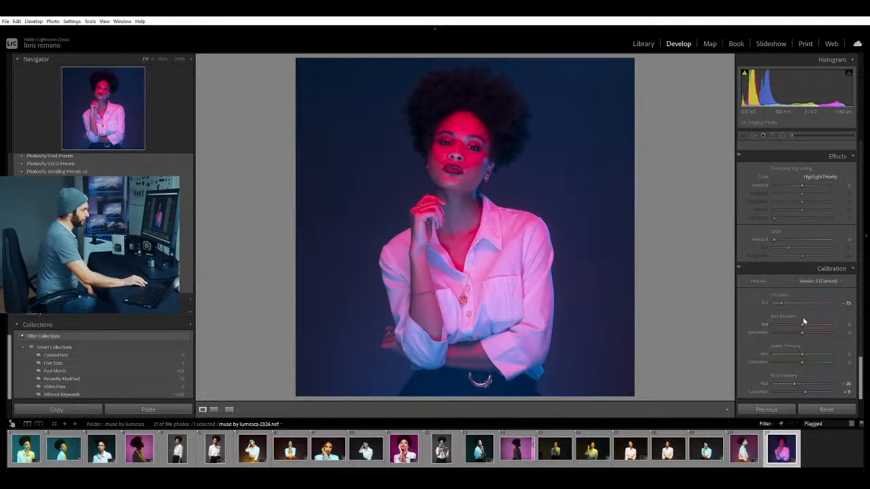
# Set the calibration's Red Primary Hue to +6, comparing stronger shifts on the face at 100%.
pyautogui.moveTo(804, 320)
pyautogui.mouseDown()
pyautogui.moveTo(797, 317)
pyautogui.moveTo(811, 319)
pyautogui.moveTo(803, 311)
pyautogui.moveTo(802, 320)
pyautogui.moveTo(812, 319)
pyautogui.mouseUp()
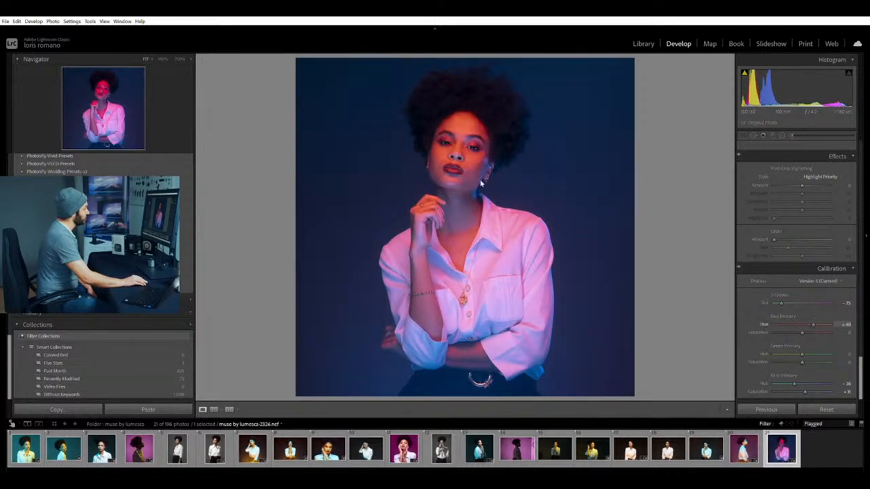
pyautogui.click(452, 121)
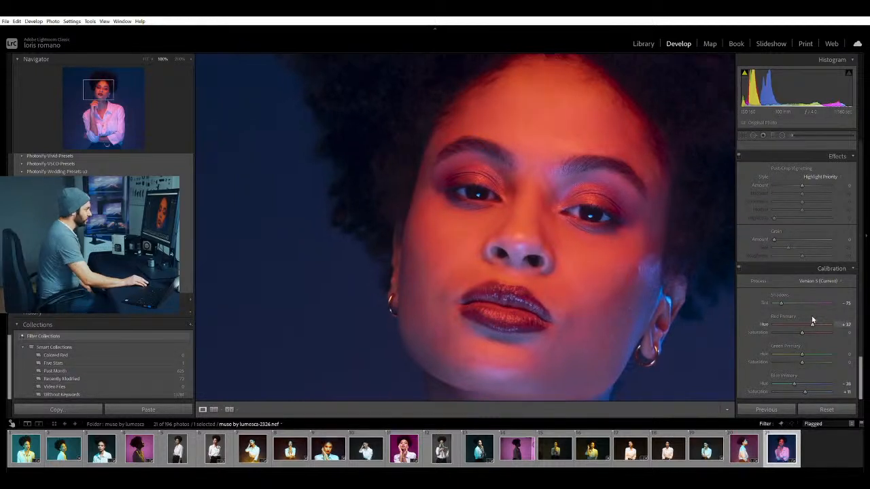
pyautogui.moveTo(814, 321)
pyautogui.mouseDown()
pyautogui.moveTo(802, 318)
pyautogui.moveTo(805, 324)
pyautogui.mouseUp()
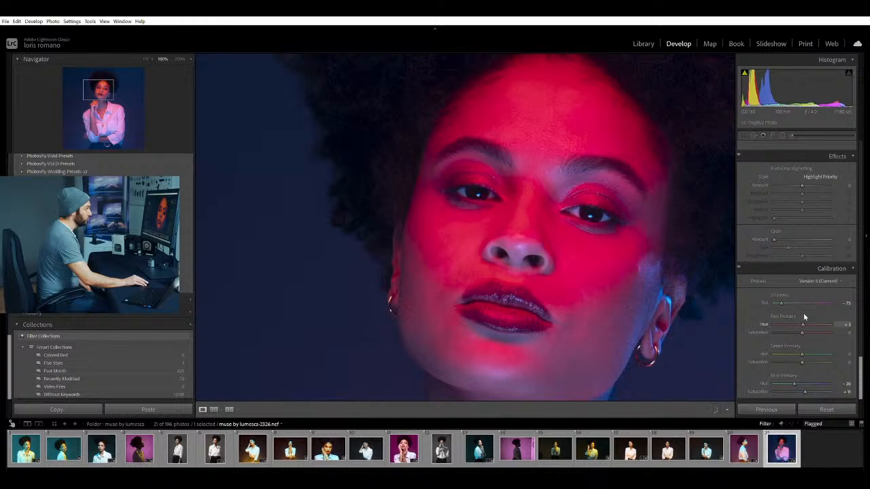
pyautogui.click(809, 317)
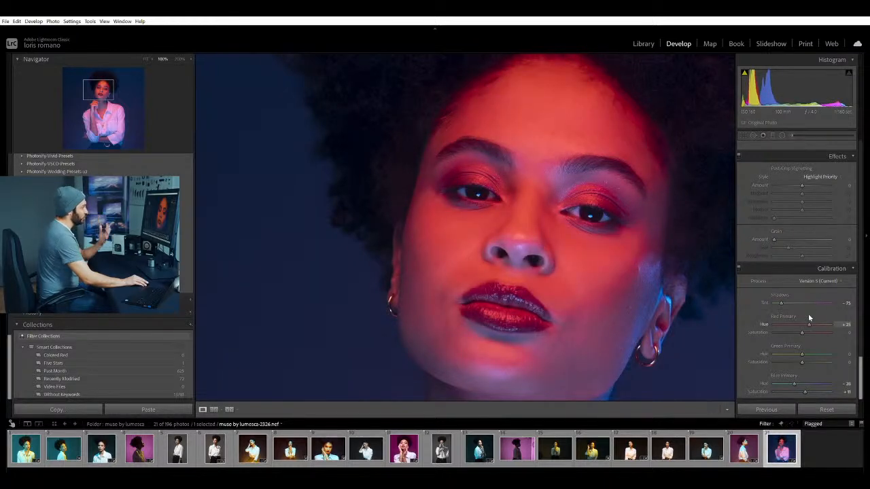
pyautogui.moveTo(809, 317); pyautogui.dragTo(801, 315)
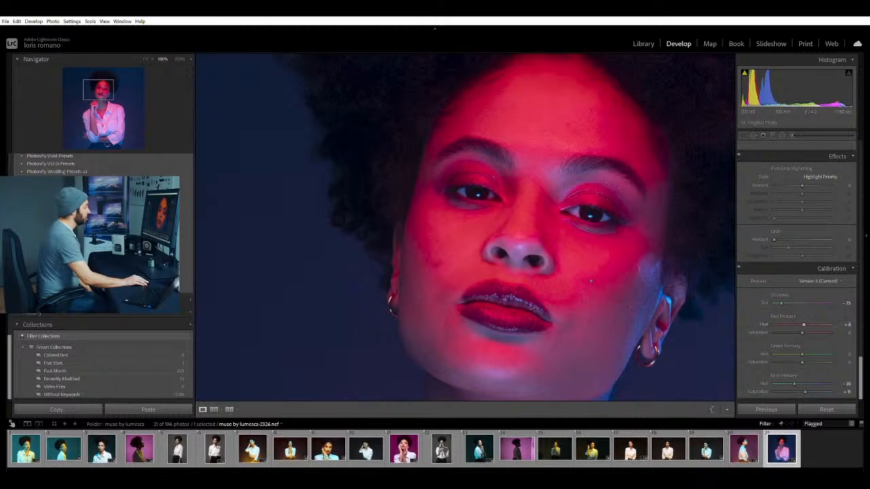
pyautogui.click(655, 270)
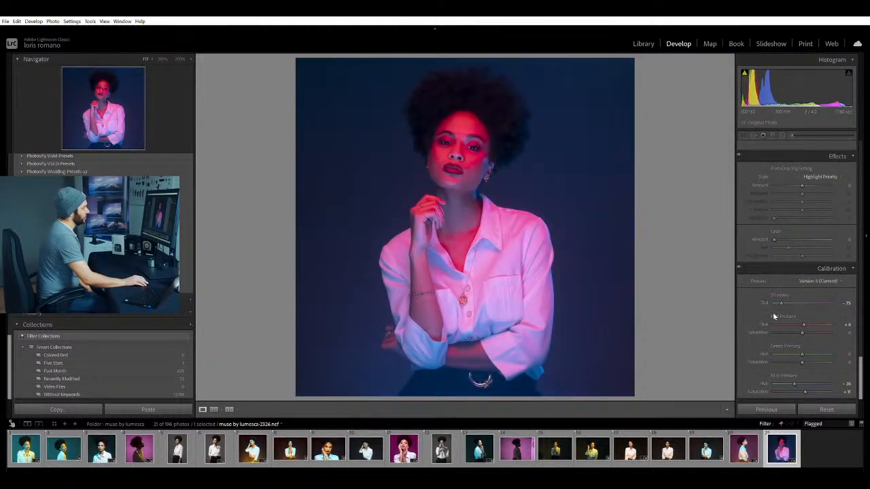
# Raise the portrait's global Clarity to +23.
pyautogui.scroll(6, 773, 312)
pyautogui.scroll(10, 773, 312)
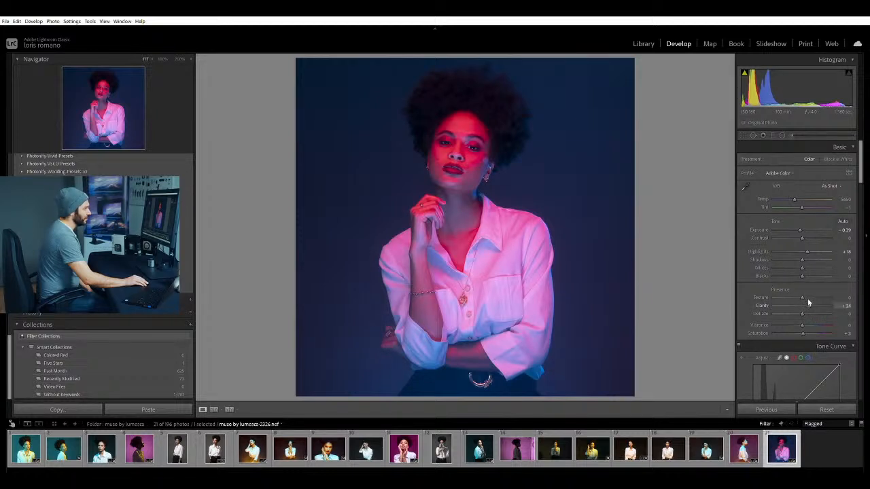
pyautogui.moveTo(808, 299)
pyautogui.mouseDown()
pyautogui.moveTo(794, 292)
pyautogui.moveTo(809, 299)
pyautogui.mouseUp()
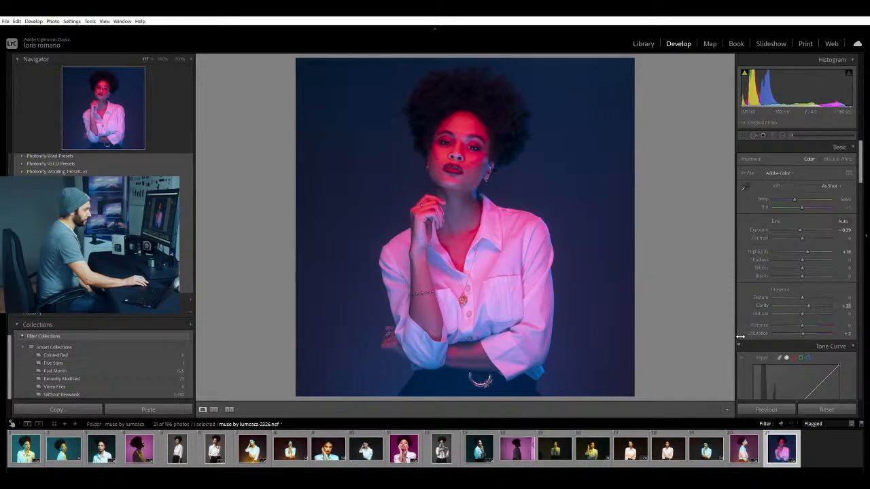
# Set the Sharpening Amount to 75 and examine the face at 100%.
pyautogui.scroll(-6, 743, 338)
pyautogui.scroll(4, 743, 338)
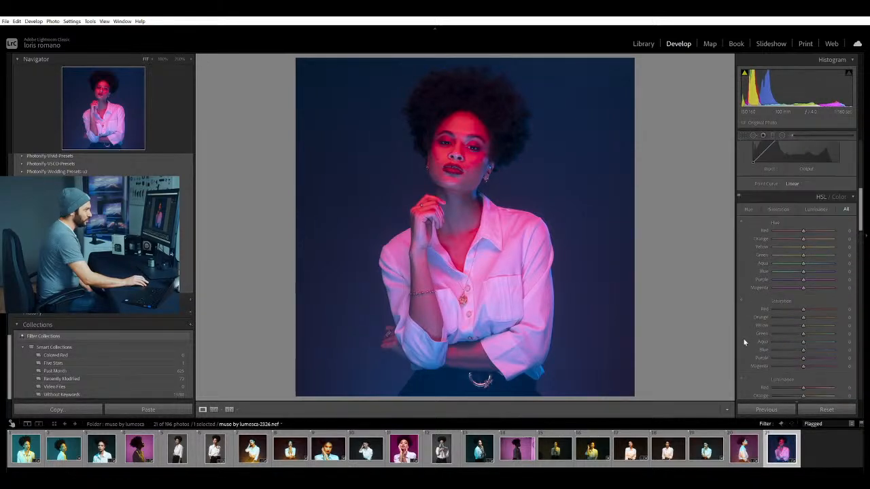
pyautogui.scroll(-8, 744, 342)
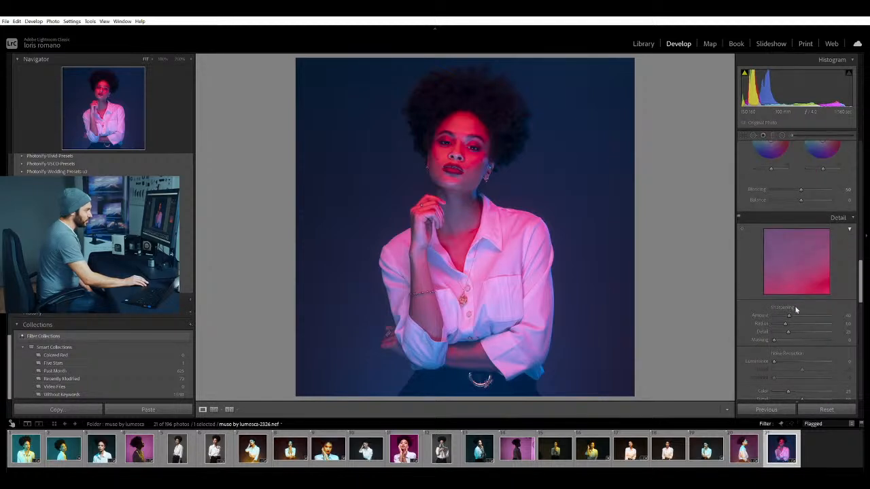
pyautogui.moveTo(790, 313); pyautogui.dragTo(800, 312)
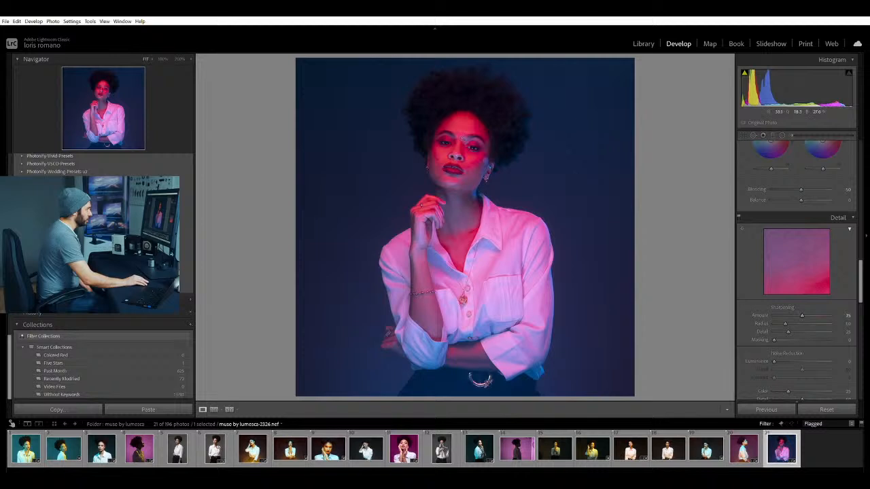
pyautogui.click(462, 153)
pyautogui.moveTo(465, 167); pyautogui.dragTo(423, 258)
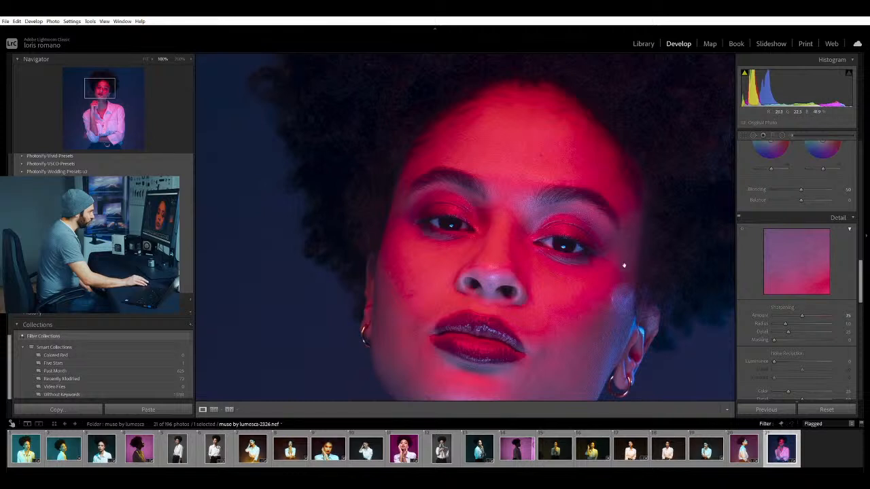
# Heal the small skin blemishes on both cheeks and beside the mouth with the Spot Removal tool in Heal mode at size 19.
pyautogui.click(753, 135)
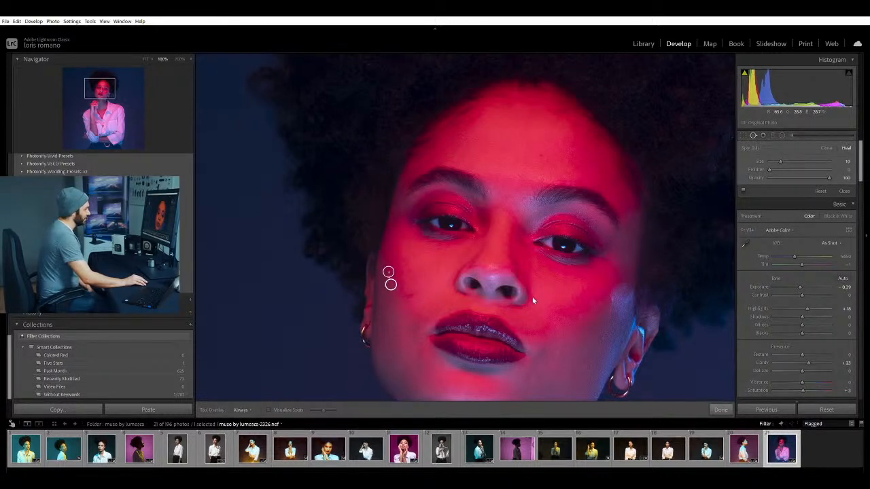
pyautogui.click(388, 272)
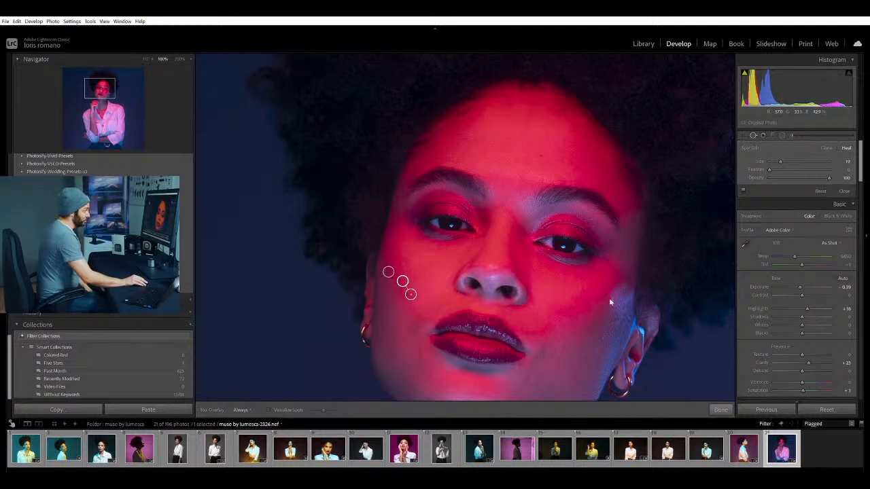
pyautogui.click(557, 352)
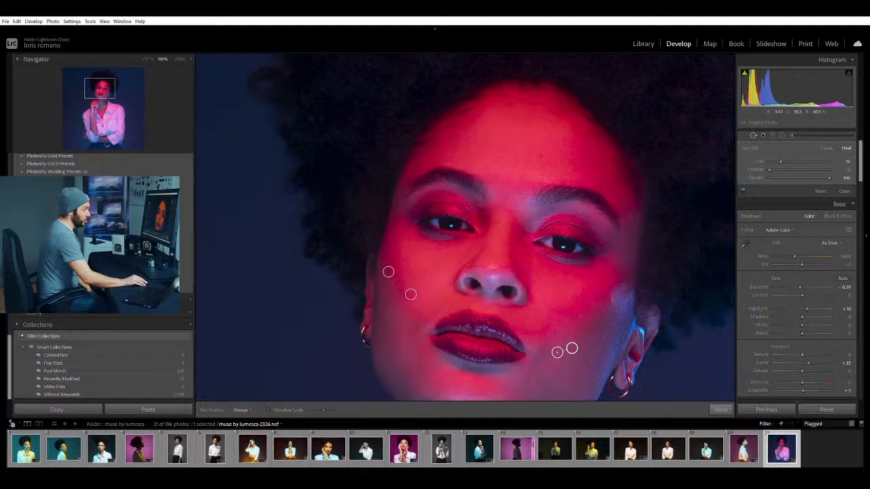
pyautogui.click(612, 299)
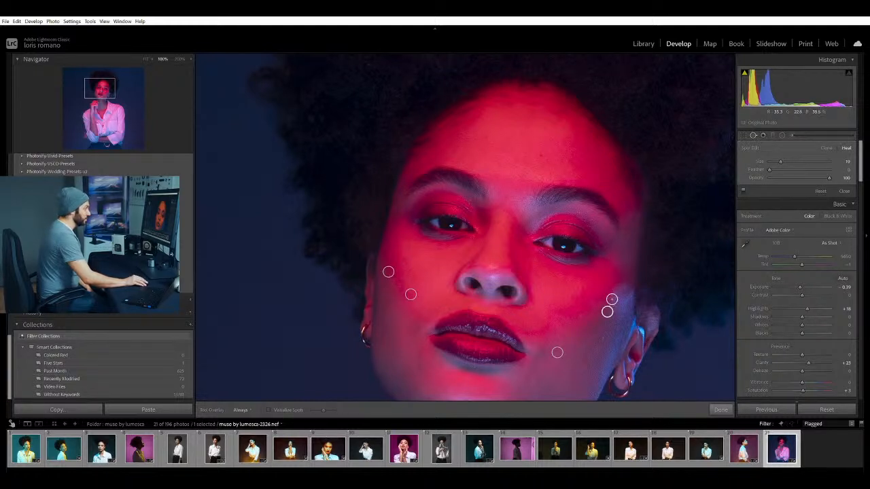
pyautogui.click(753, 135)
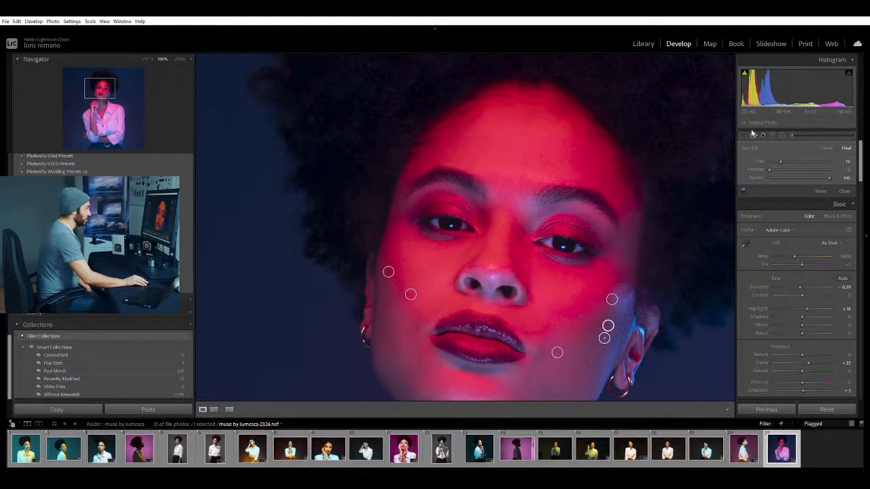
# Set the portrait's Contrast to +9, Highlights to +10, Blacks to -8 and Clarity to +32, checking the face at 100%.
pyautogui.click(602, 165)
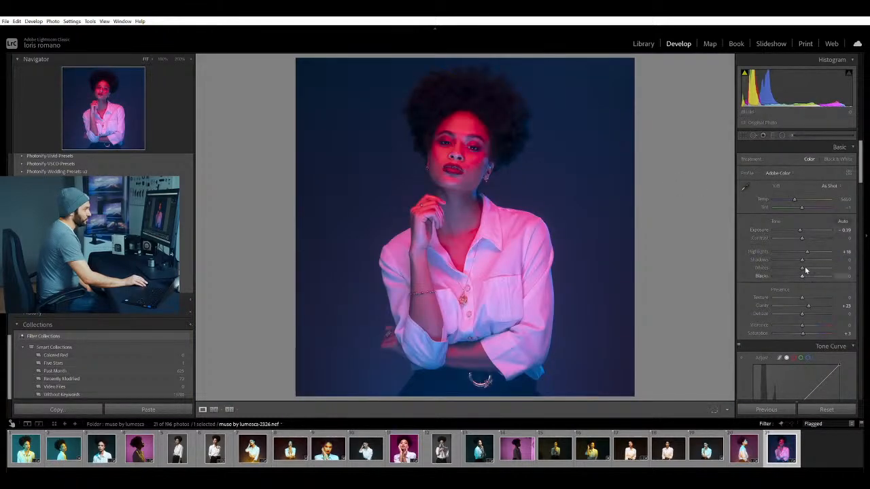
pyautogui.click(525, 179)
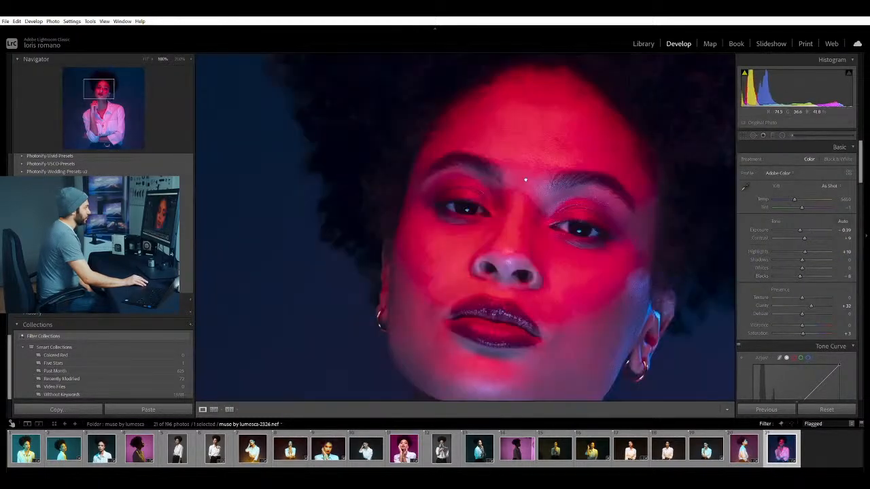
pyautogui.click(524, 179)
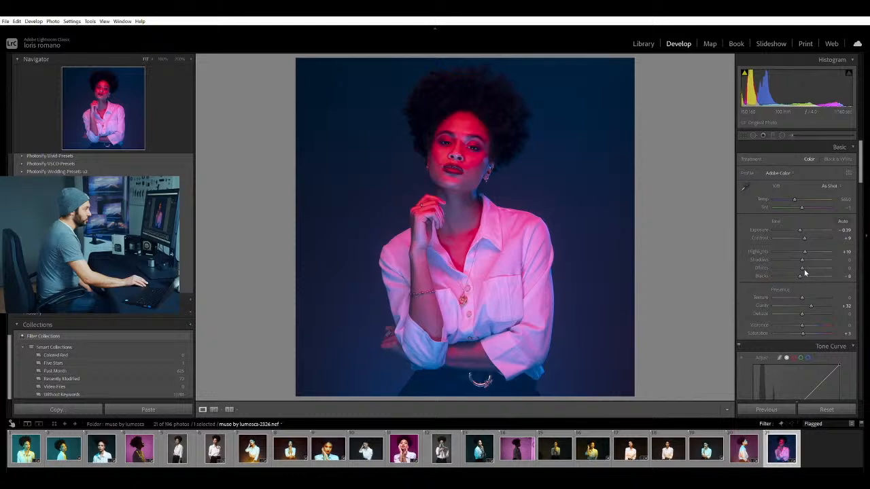